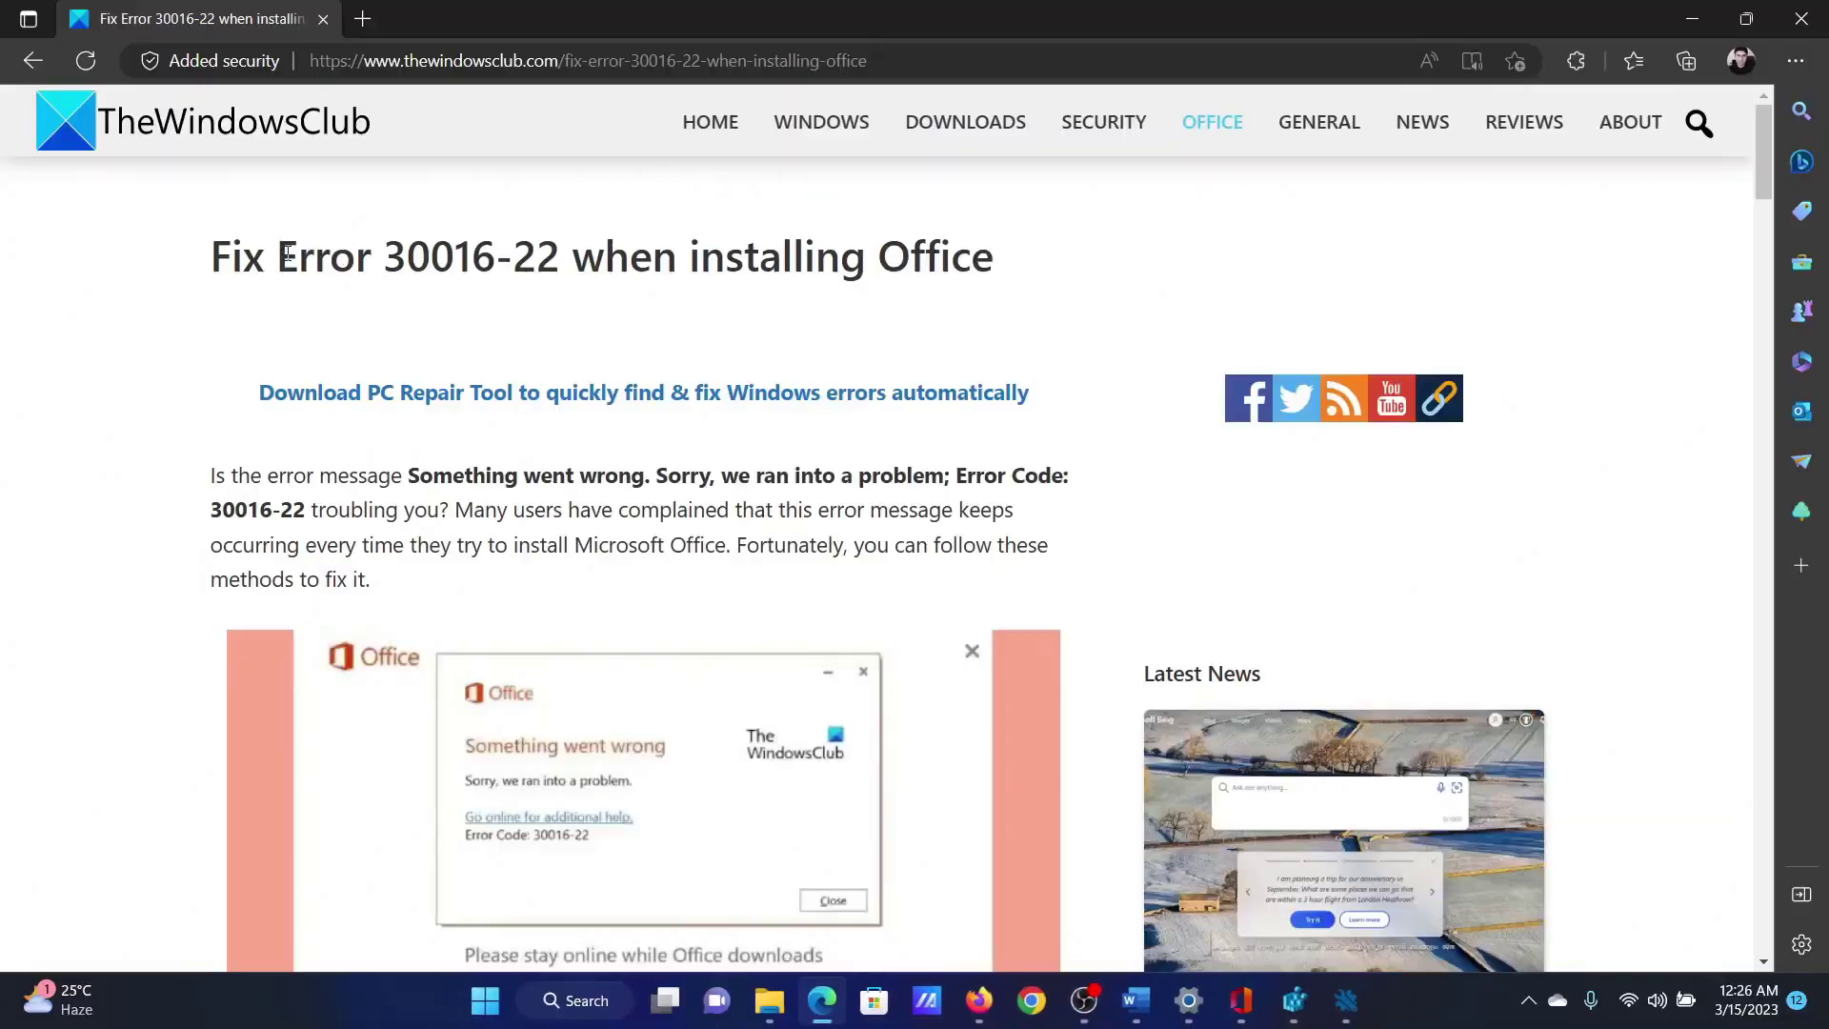
# Step: Highlight part of the error title, then scroll down the article past the fix list
pyautogui.moveTo(287, 252); pyautogui.dragTo(414, 266)
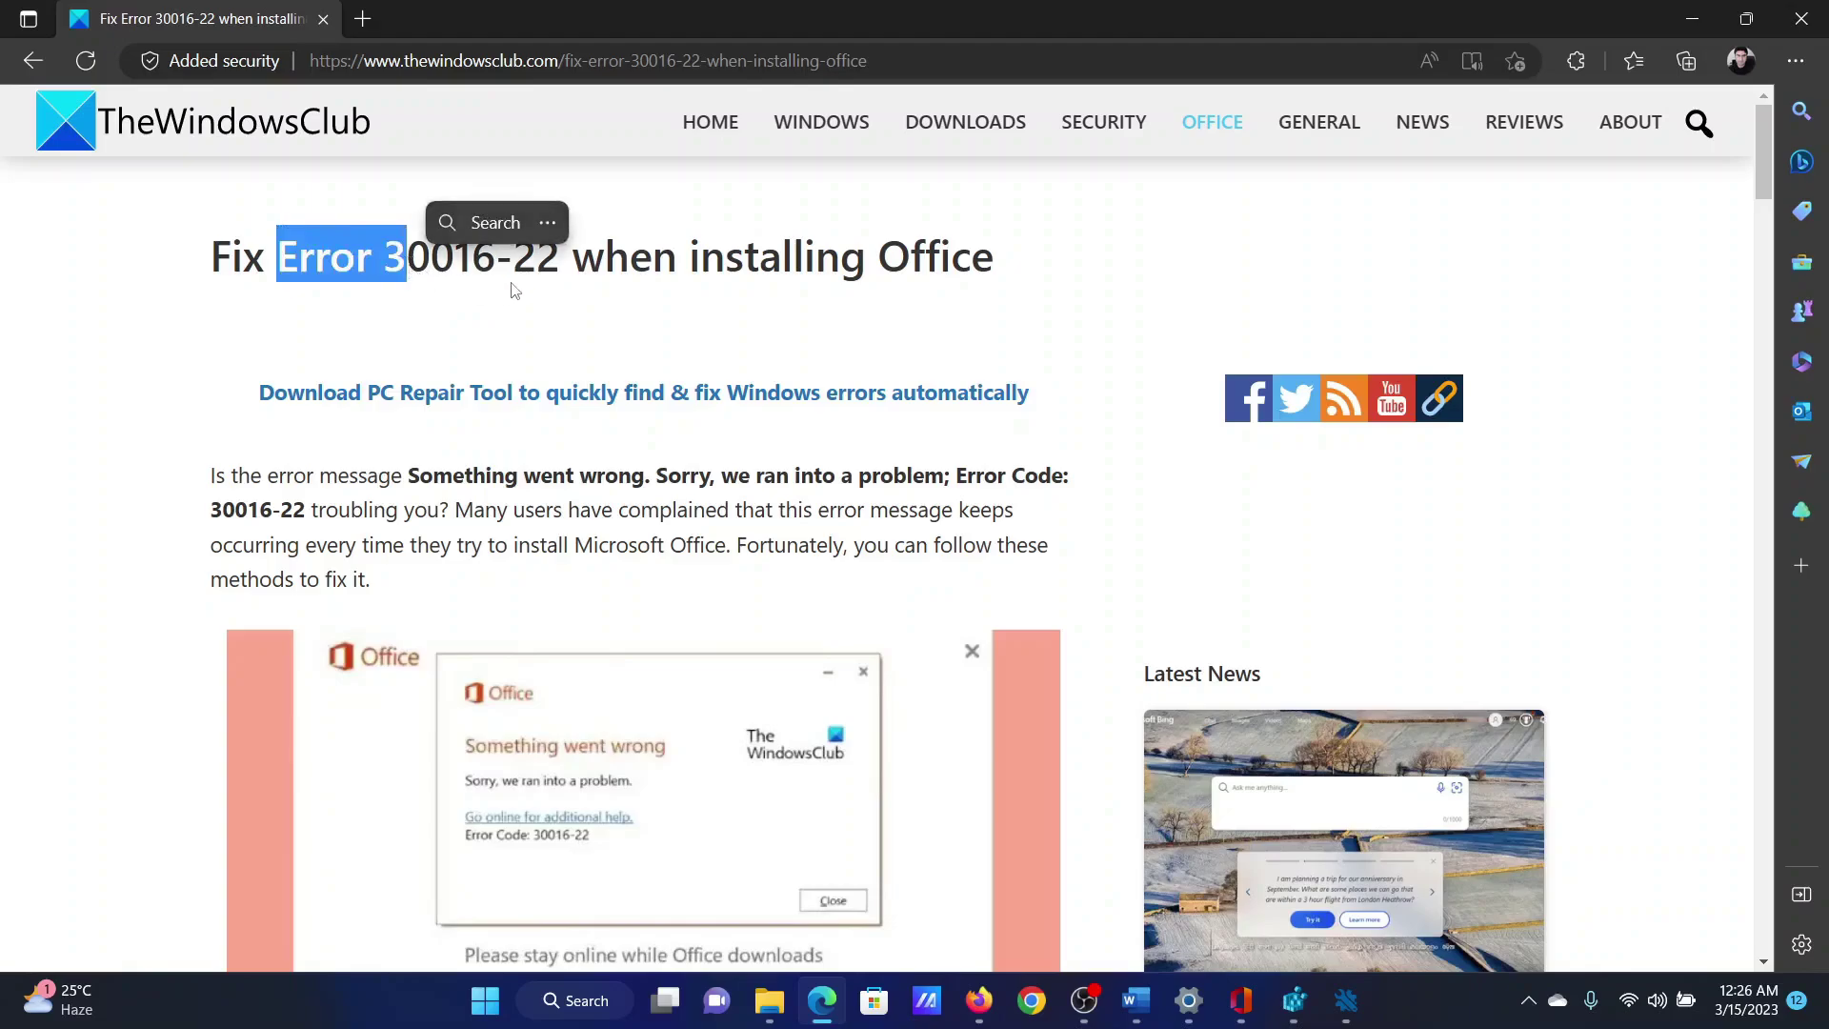
pyautogui.click(664, 260)
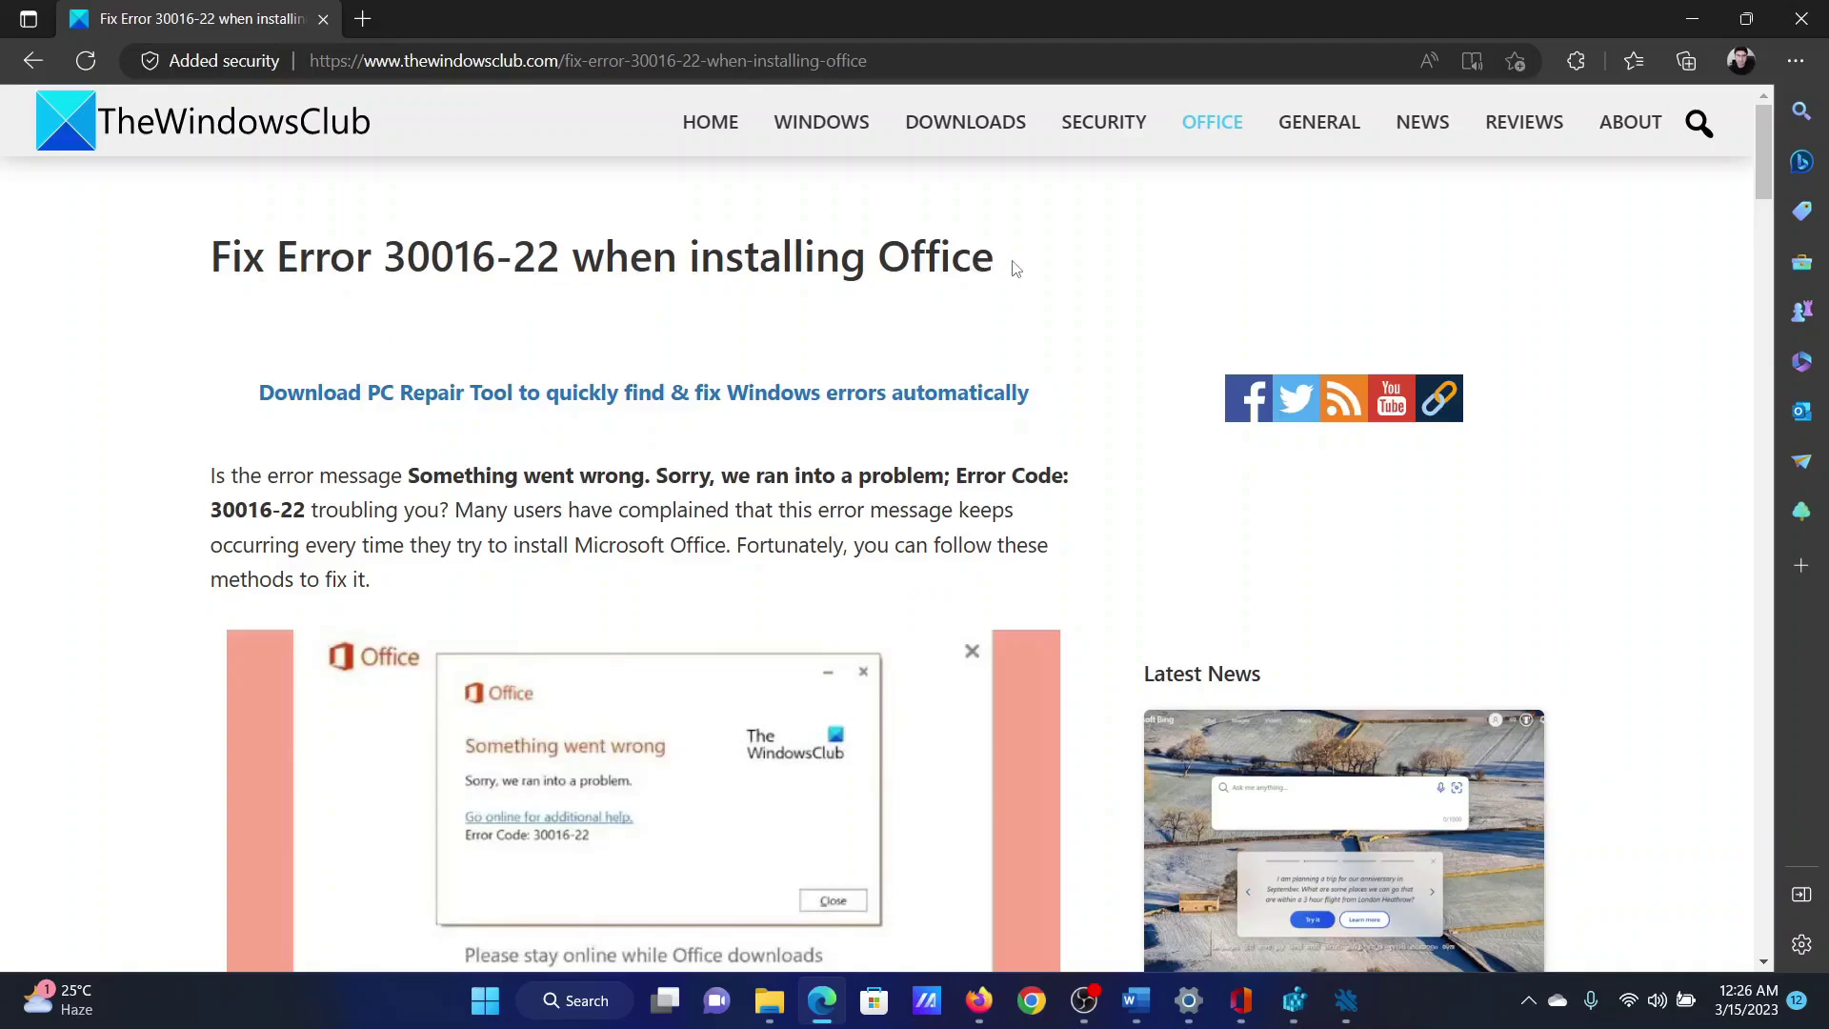
pyautogui.scroll(-10, 835, 388)
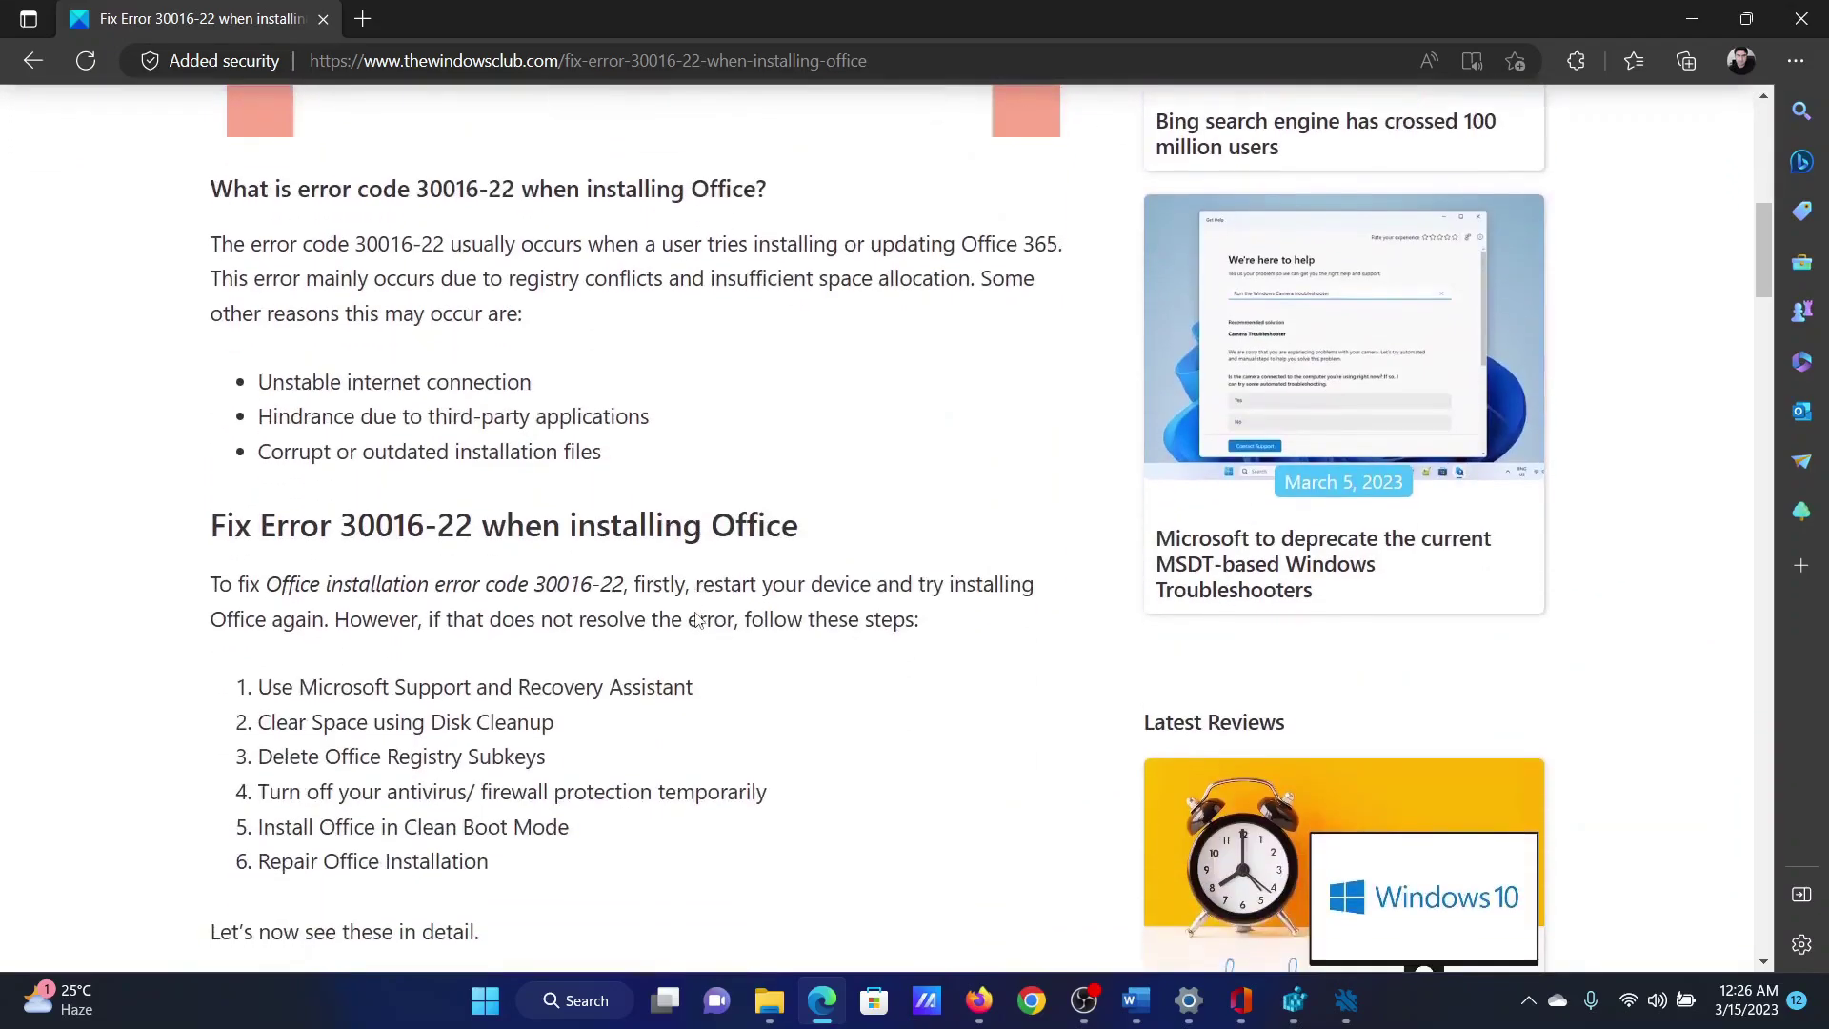
pyautogui.scroll(-6, 696, 612)
pyautogui.scroll(4, 696, 612)
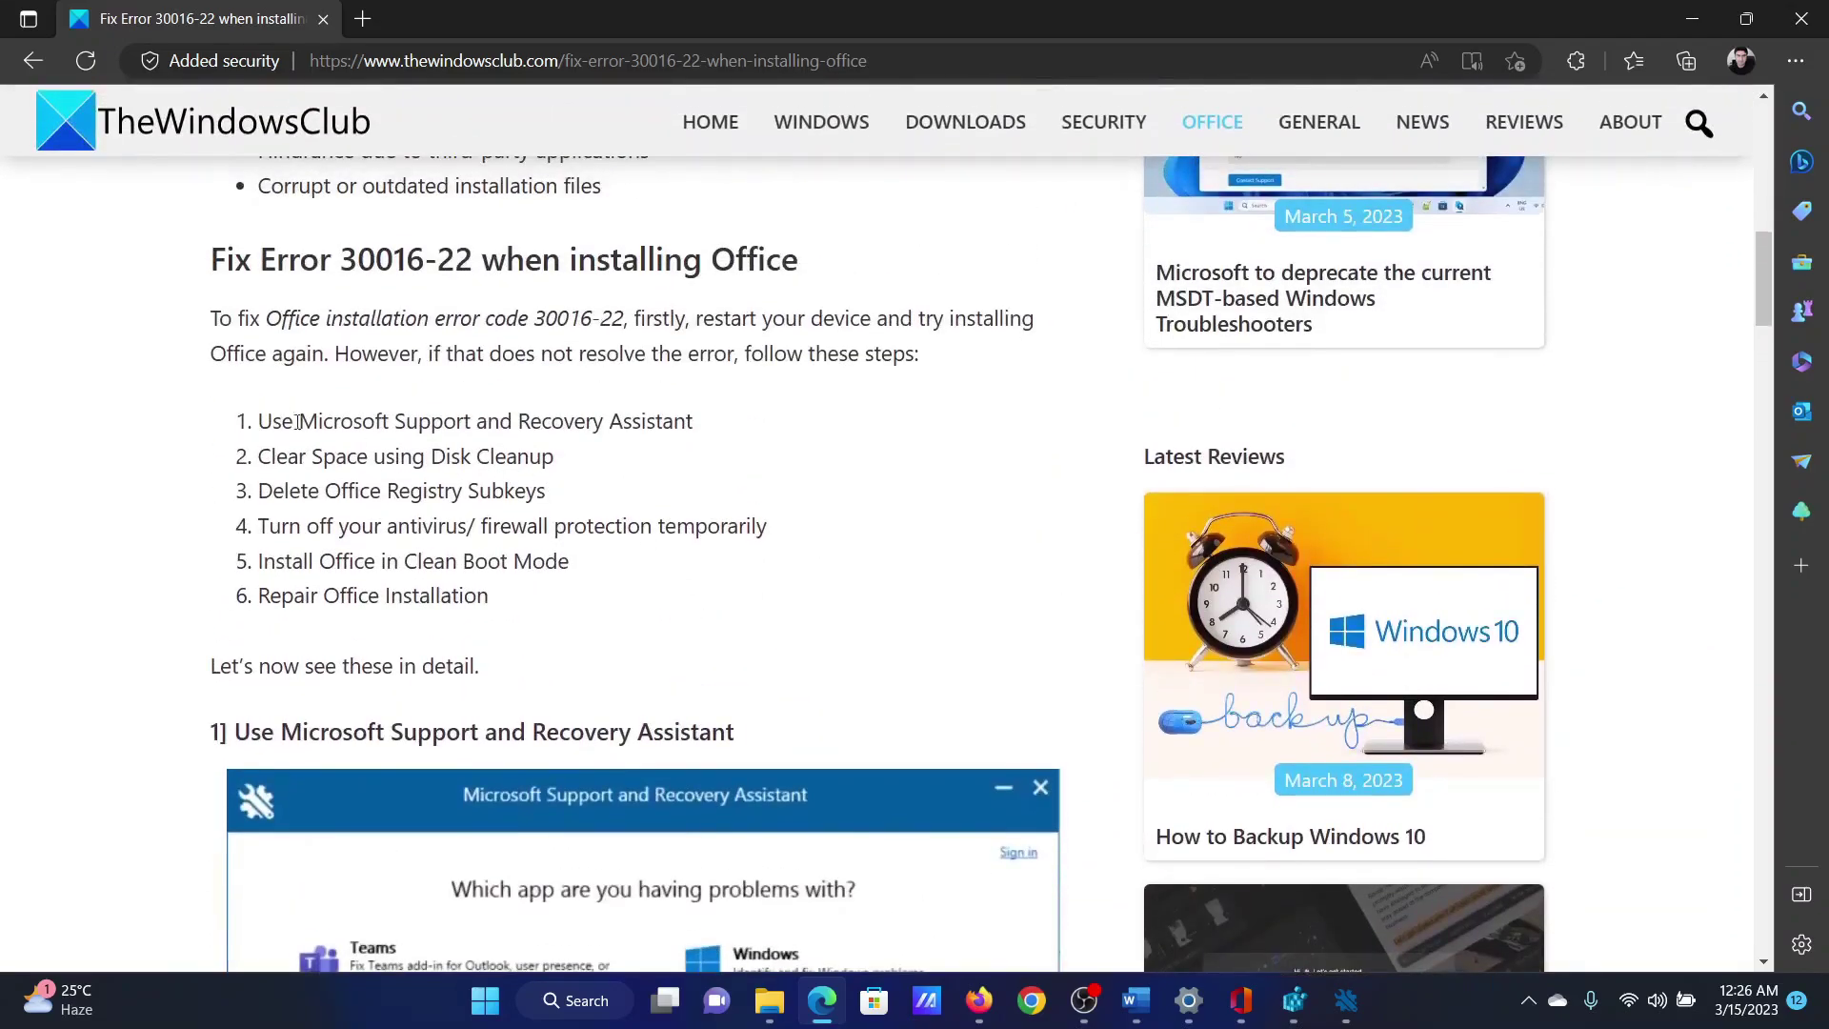
# Step: Highlight the Support and Recovery Assistant step and its link text in section 1
pyautogui.moveTo(276, 420); pyautogui.dragTo(675, 420)
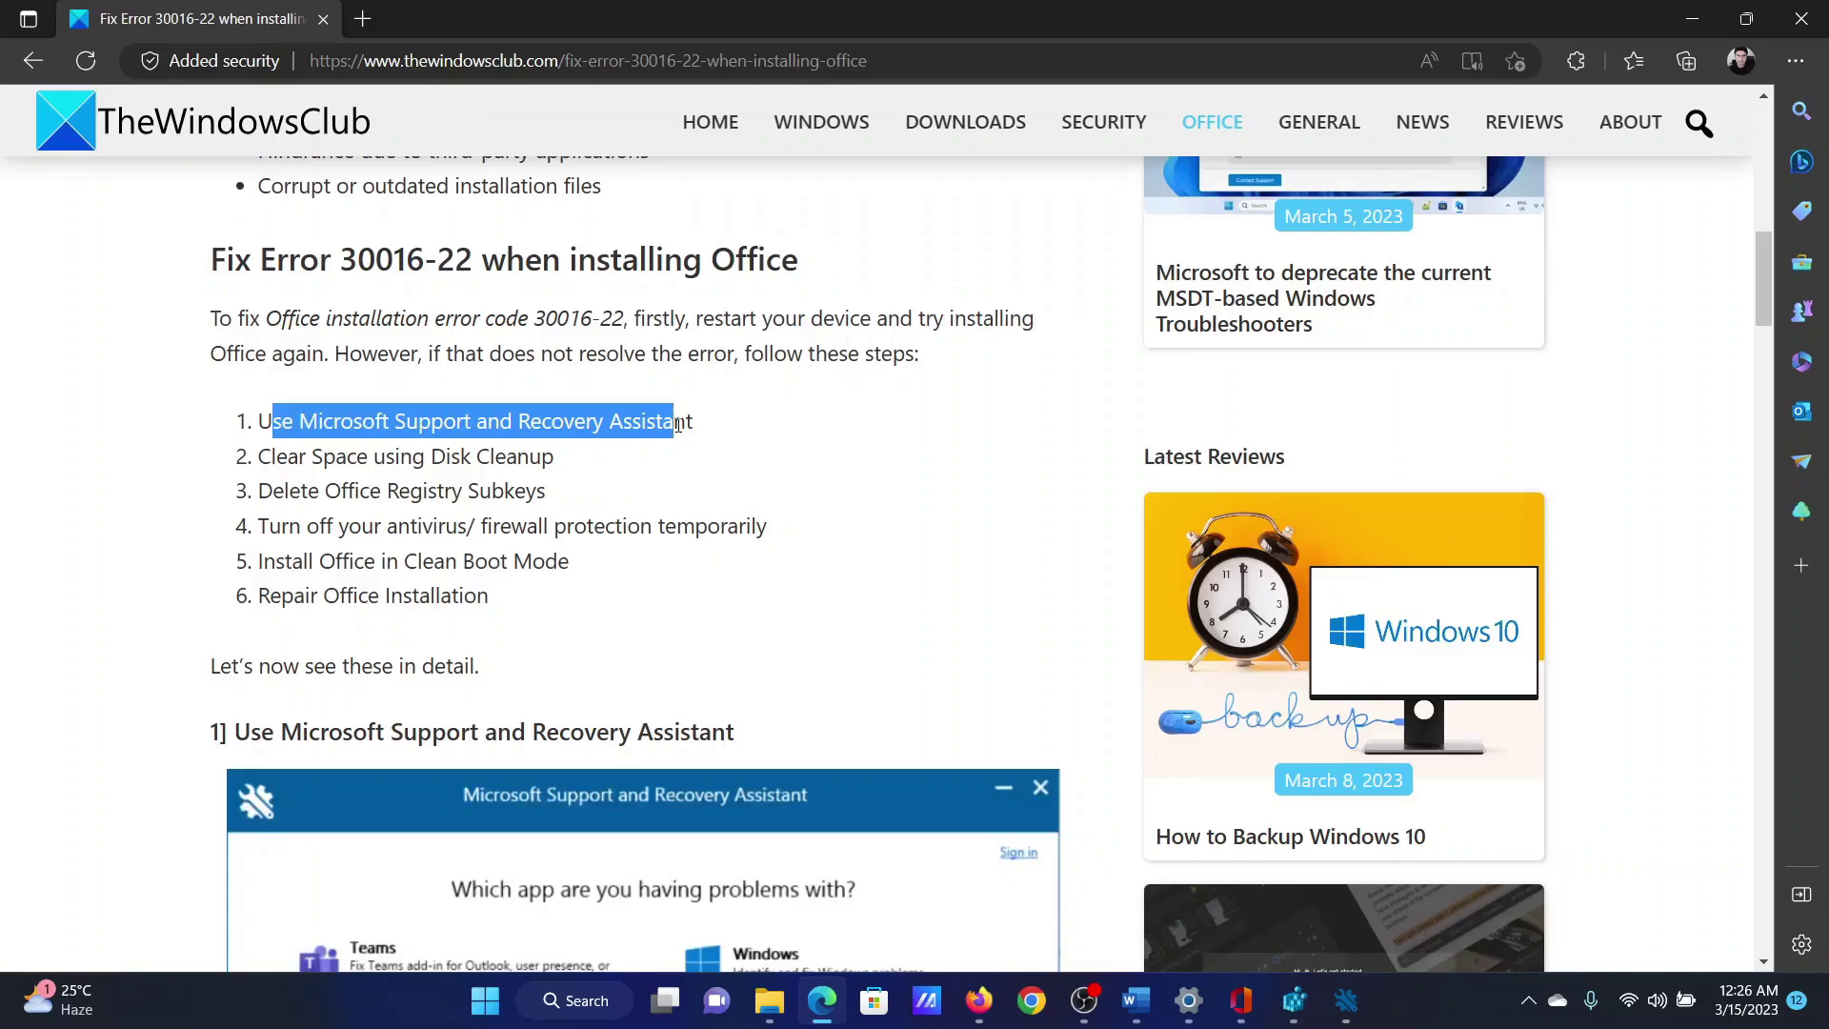
pyautogui.click(675, 488)
pyautogui.scroll(-8, 674, 488)
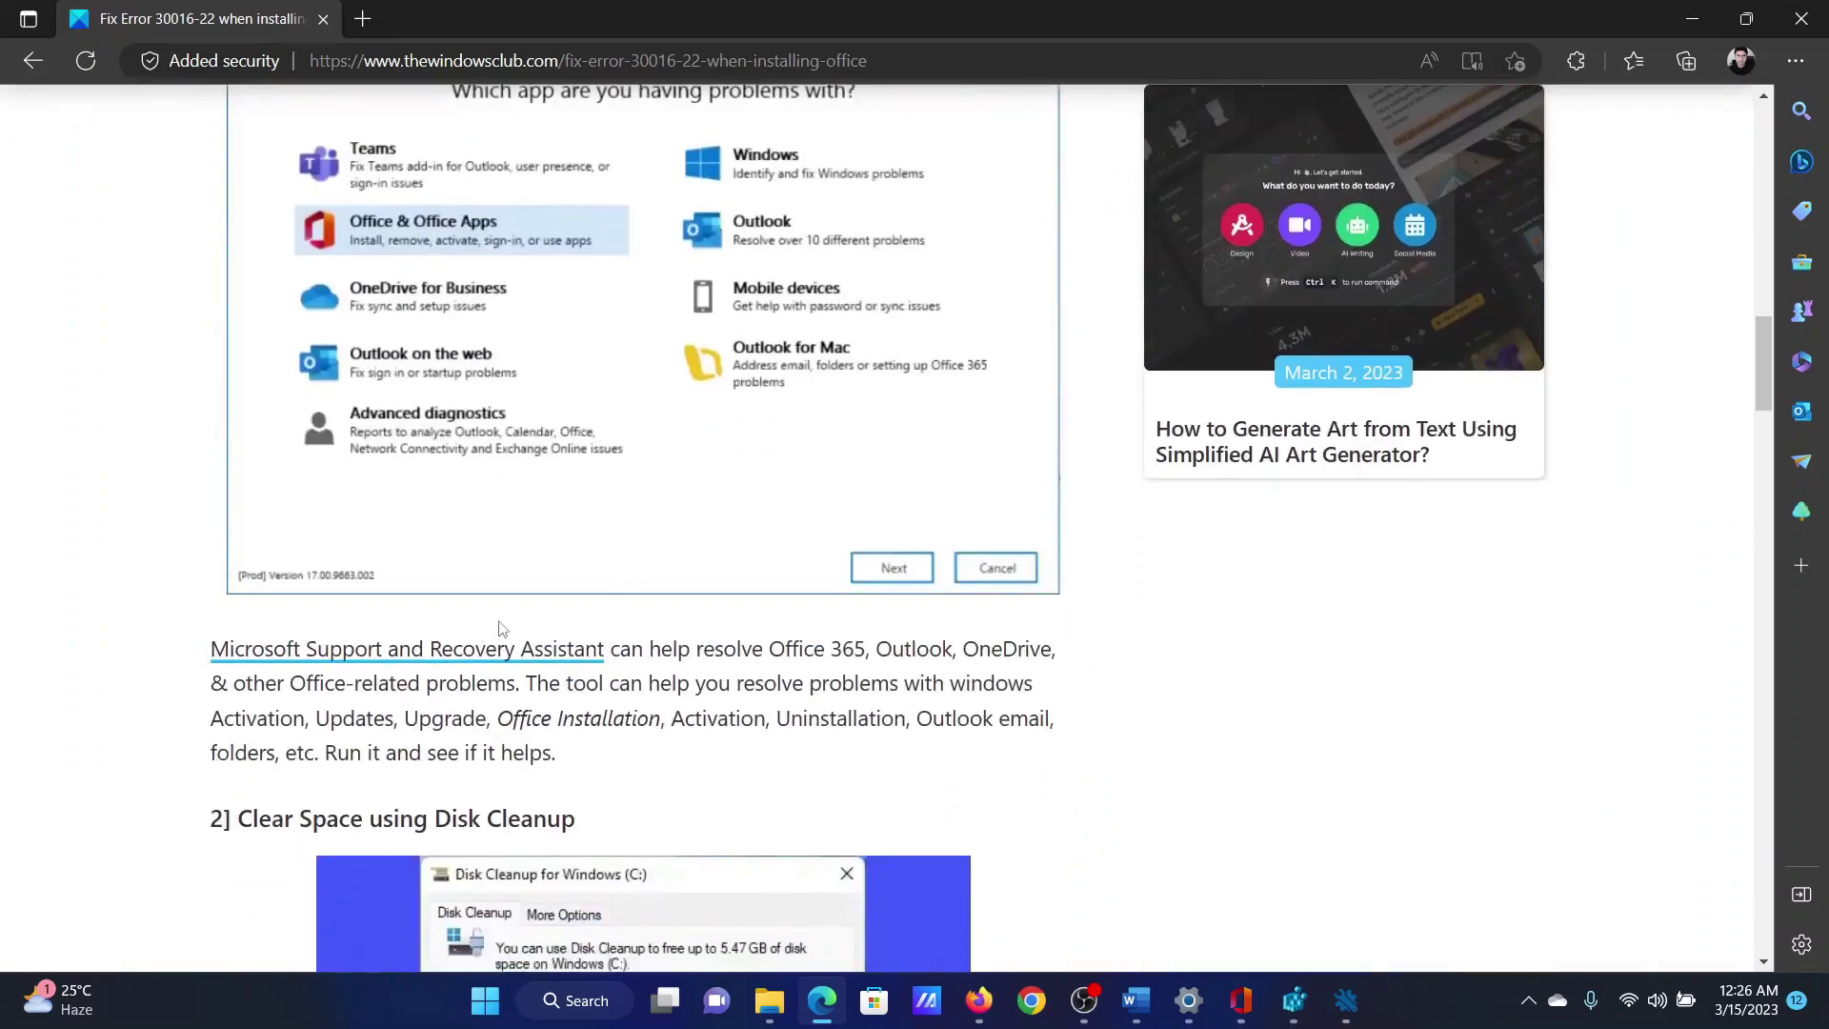
pyautogui.moveTo(603, 649); pyautogui.dragTo(211, 648)
pyautogui.click(519, 657)
# Step: In Support and Recovery Assistant, troubleshoot Office & Office Apps uninstall trouble on this machine
pyautogui.click(1345, 1000)
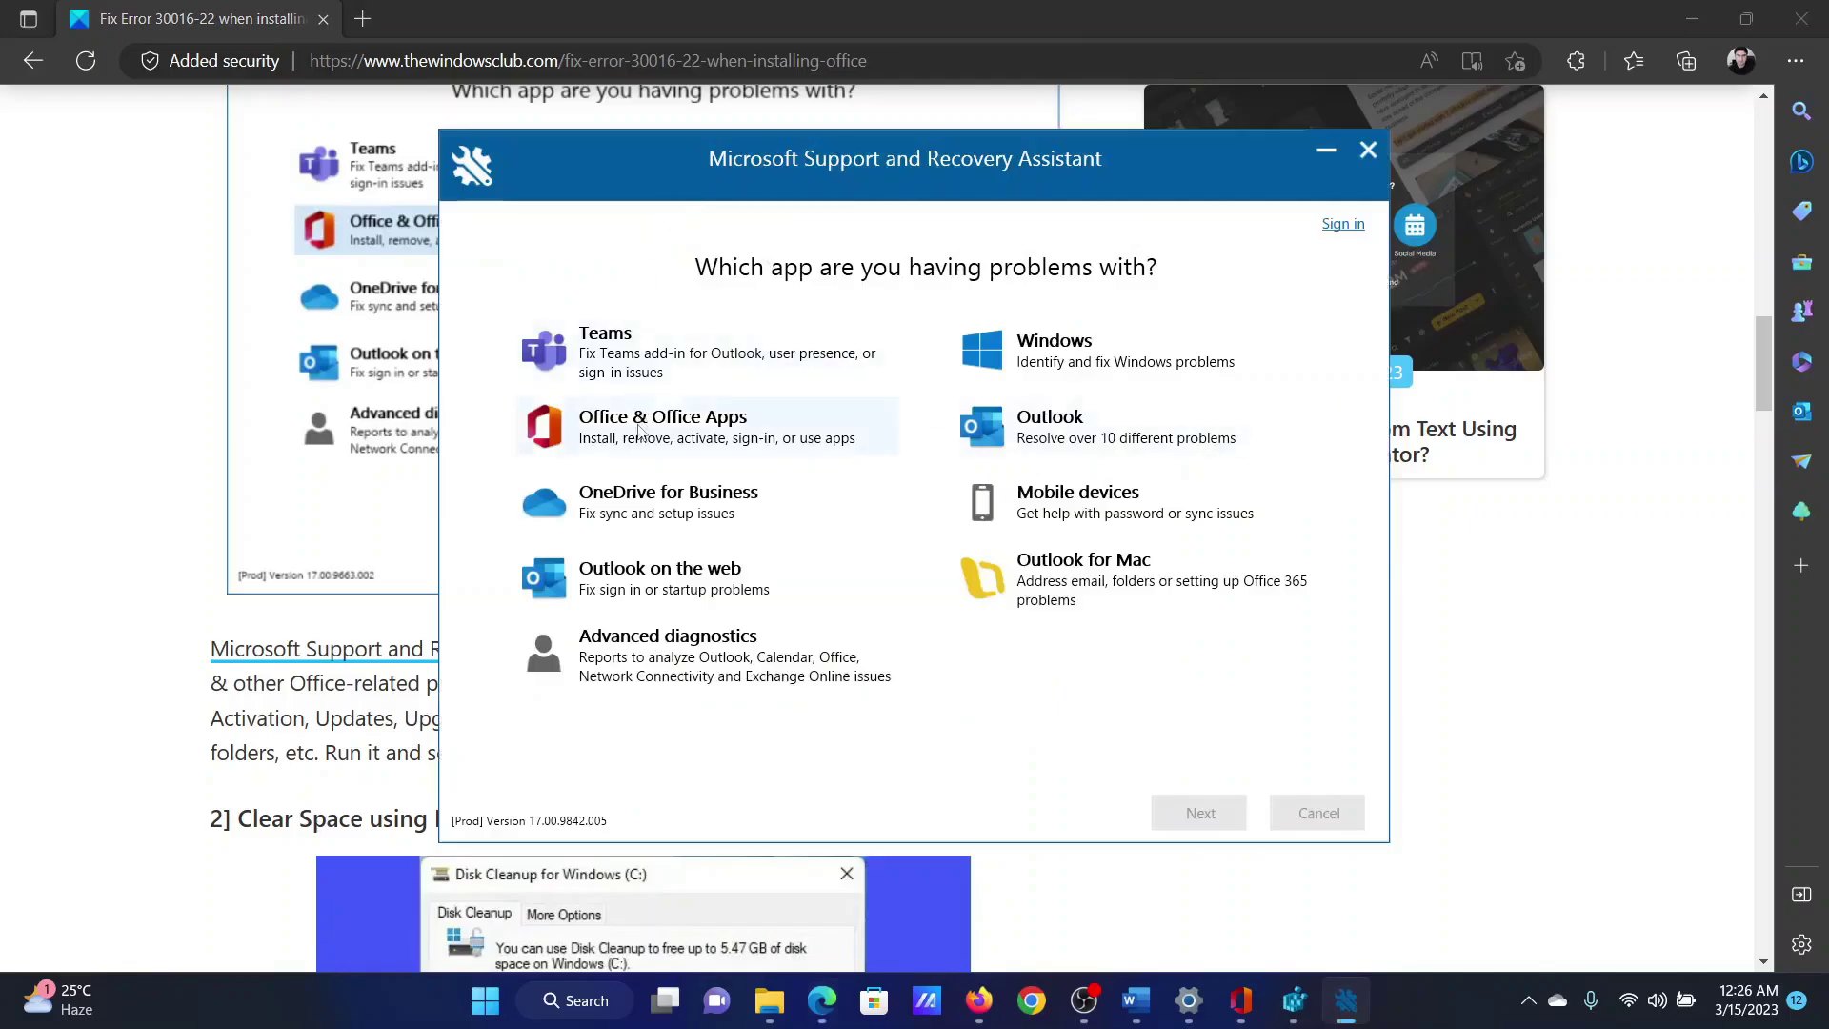
pyautogui.click(638, 433)
pyautogui.click(1198, 812)
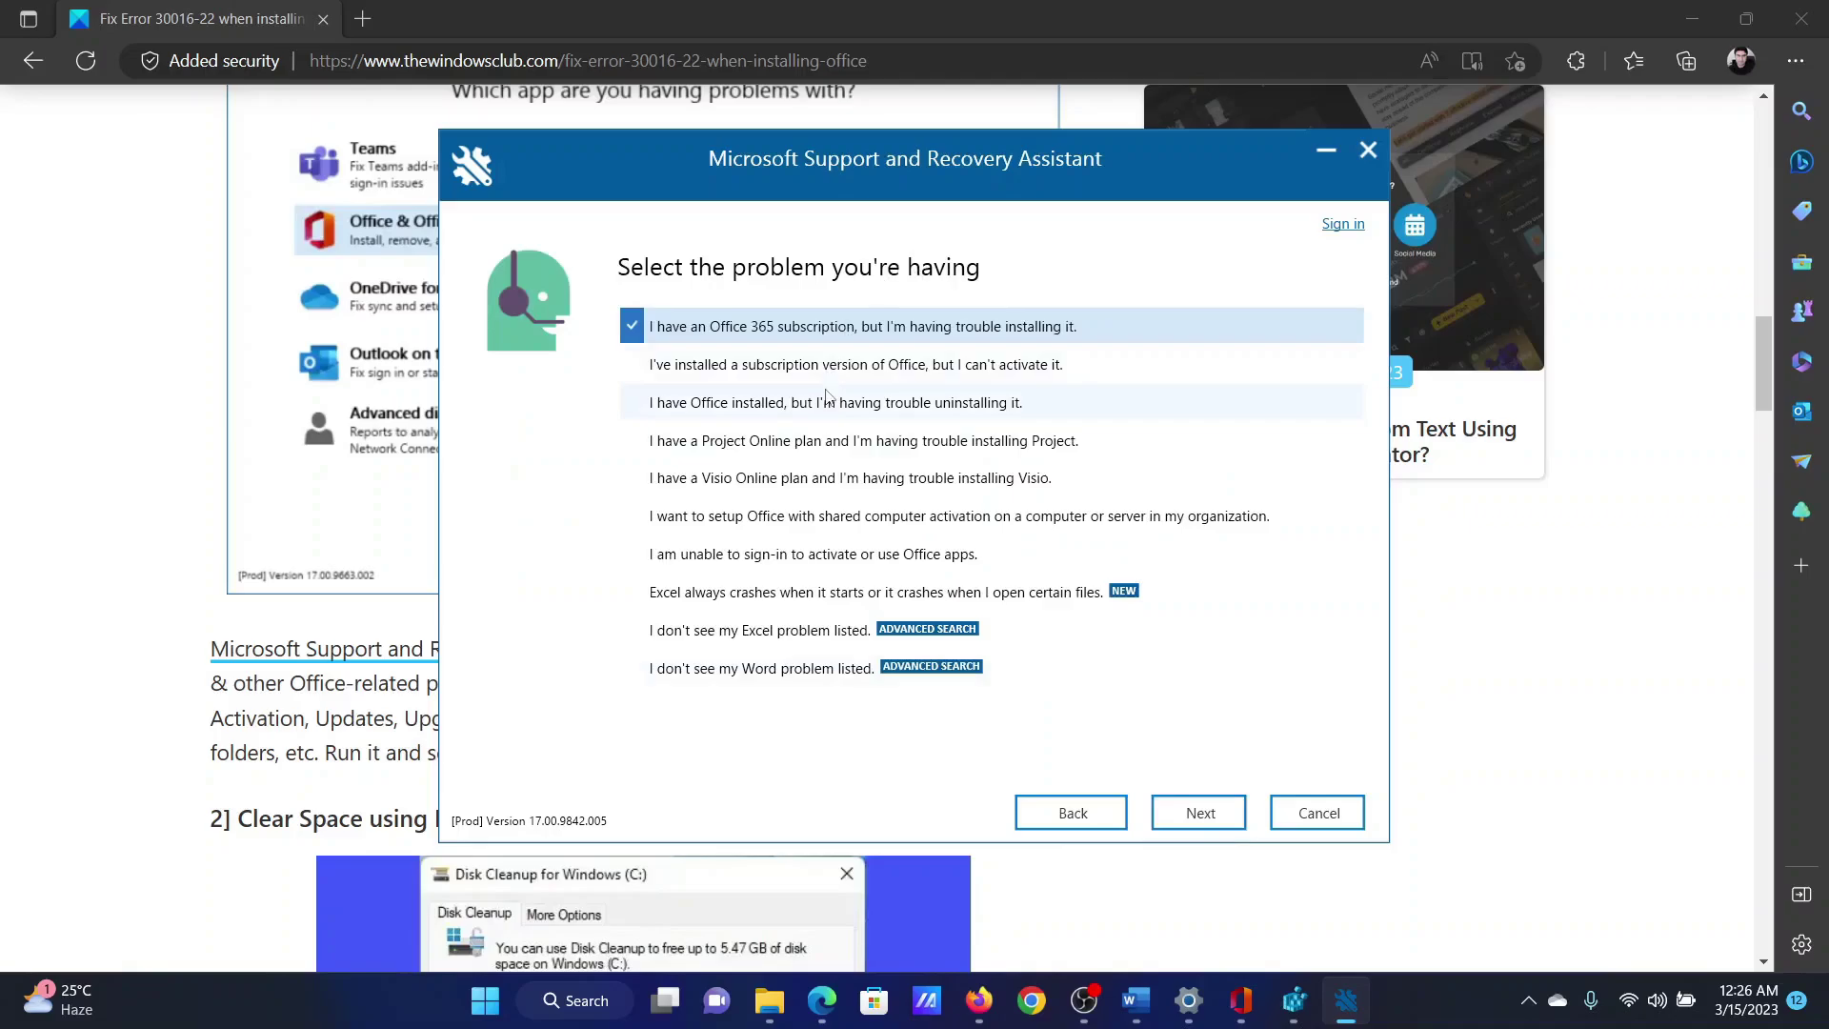
pyautogui.click(817, 402)
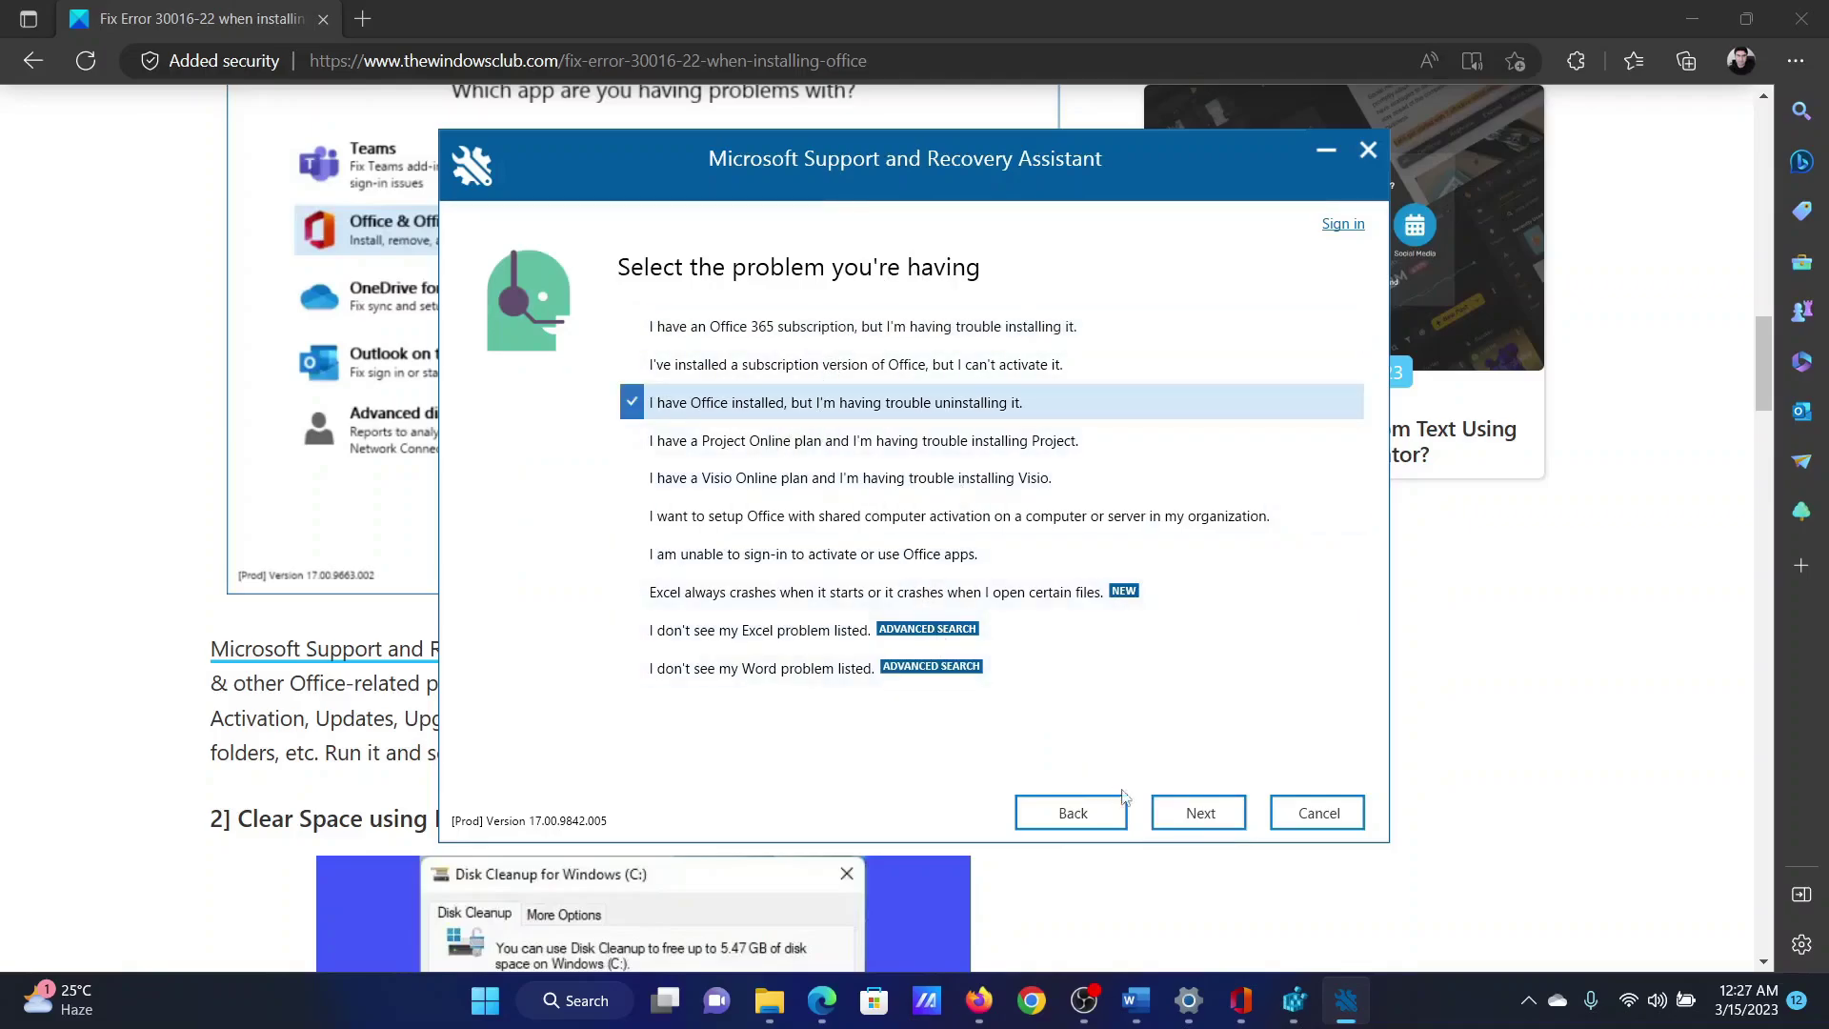
pyautogui.click(1178, 825)
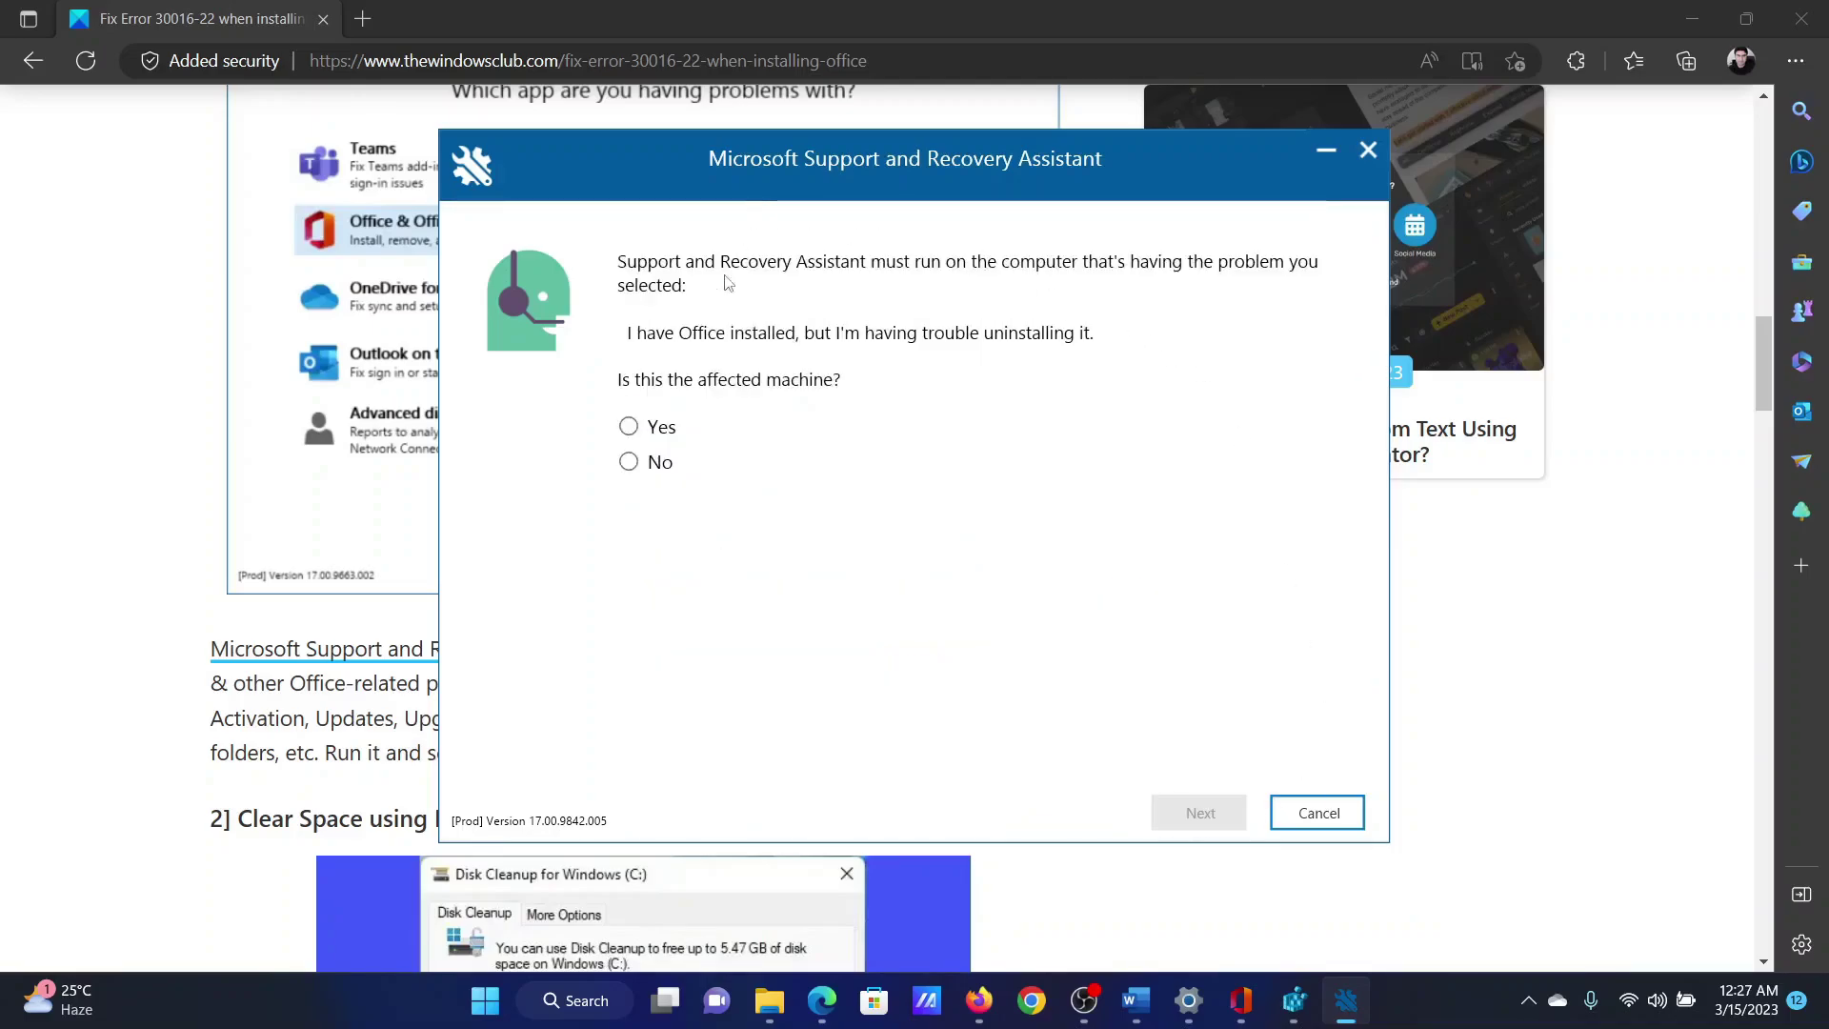
pyautogui.click(629, 427)
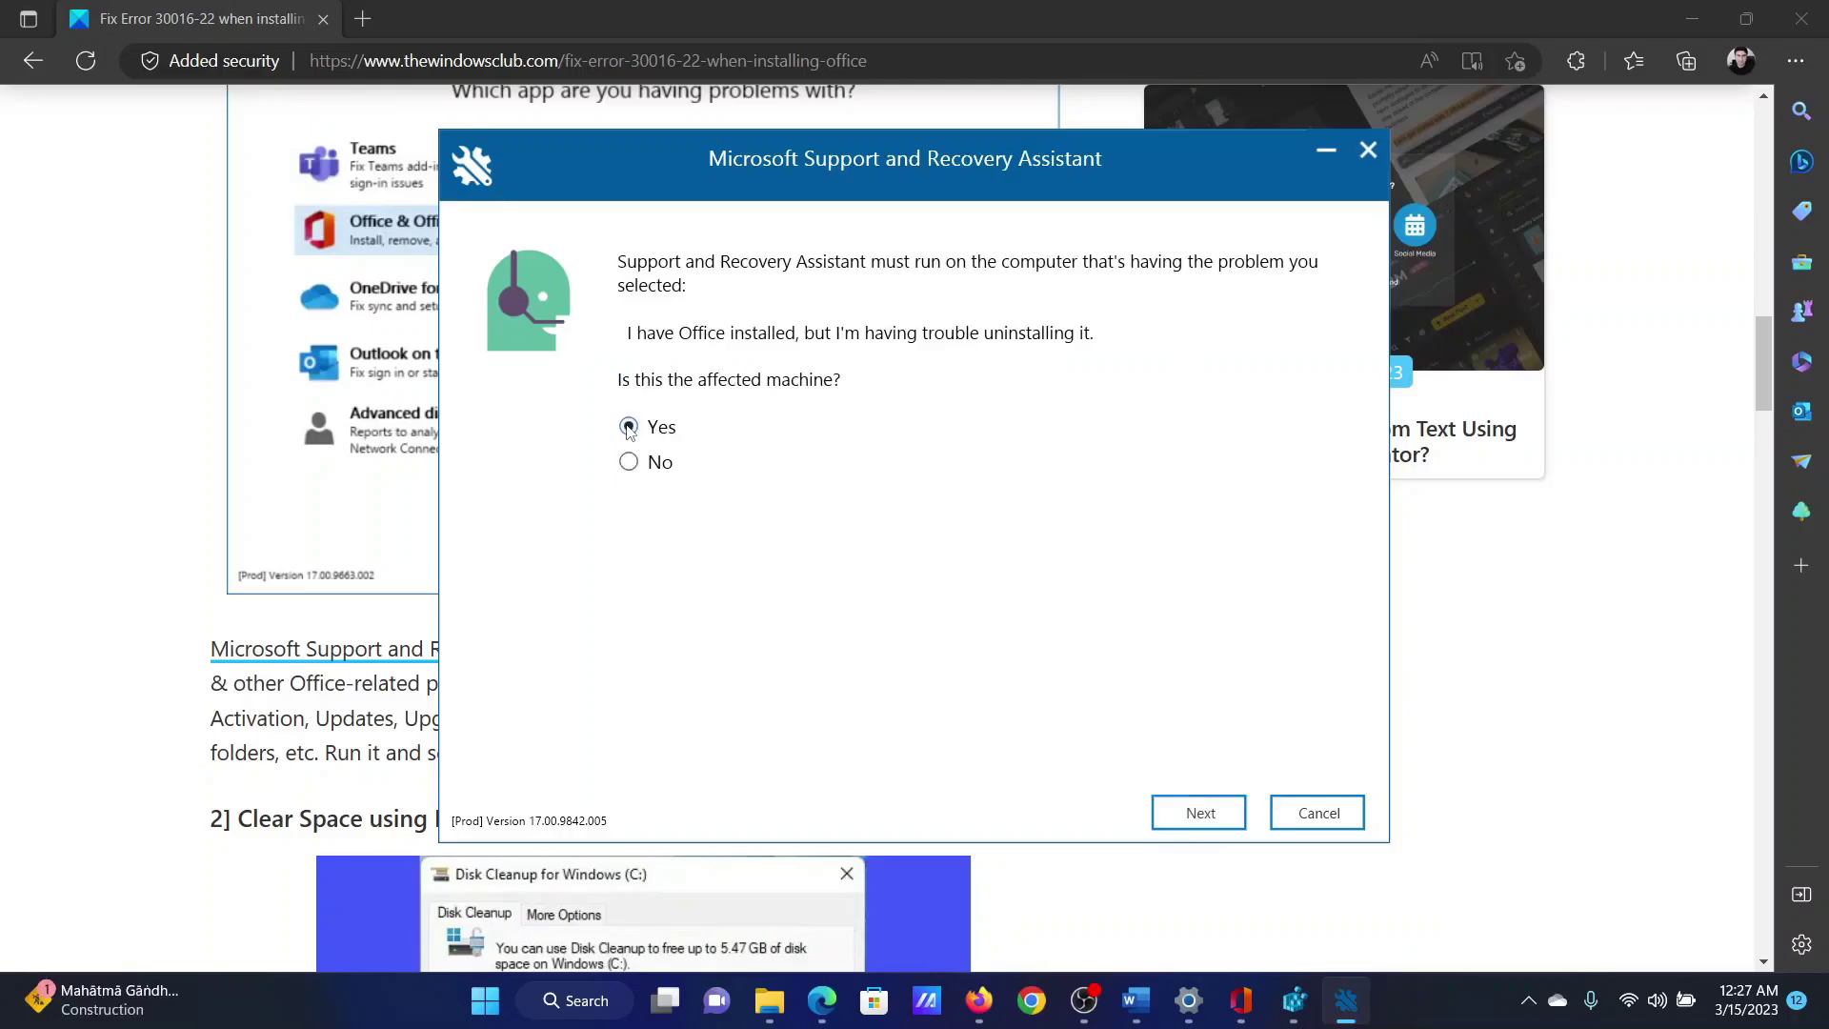
pyautogui.click(1186, 814)
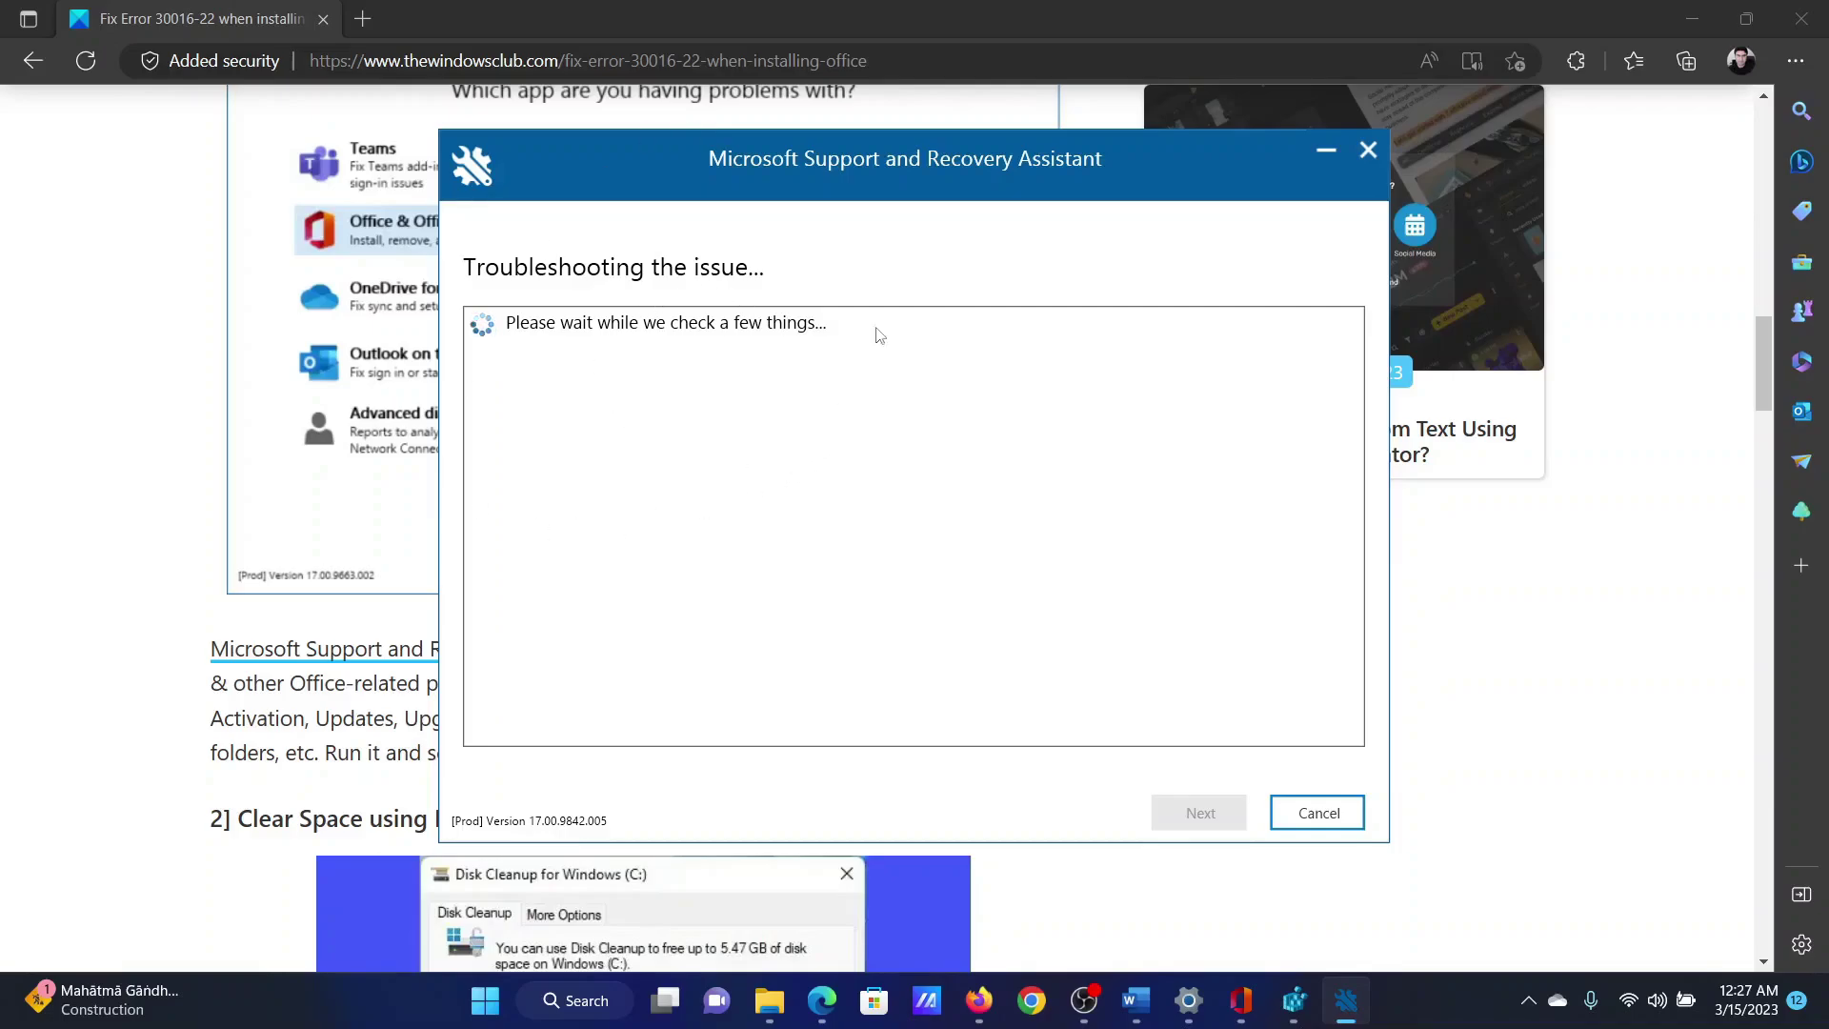
# Step: Back in Edge, scroll to the Disk Cleanup section and highlight its heading
pyautogui.click(1622, 795)
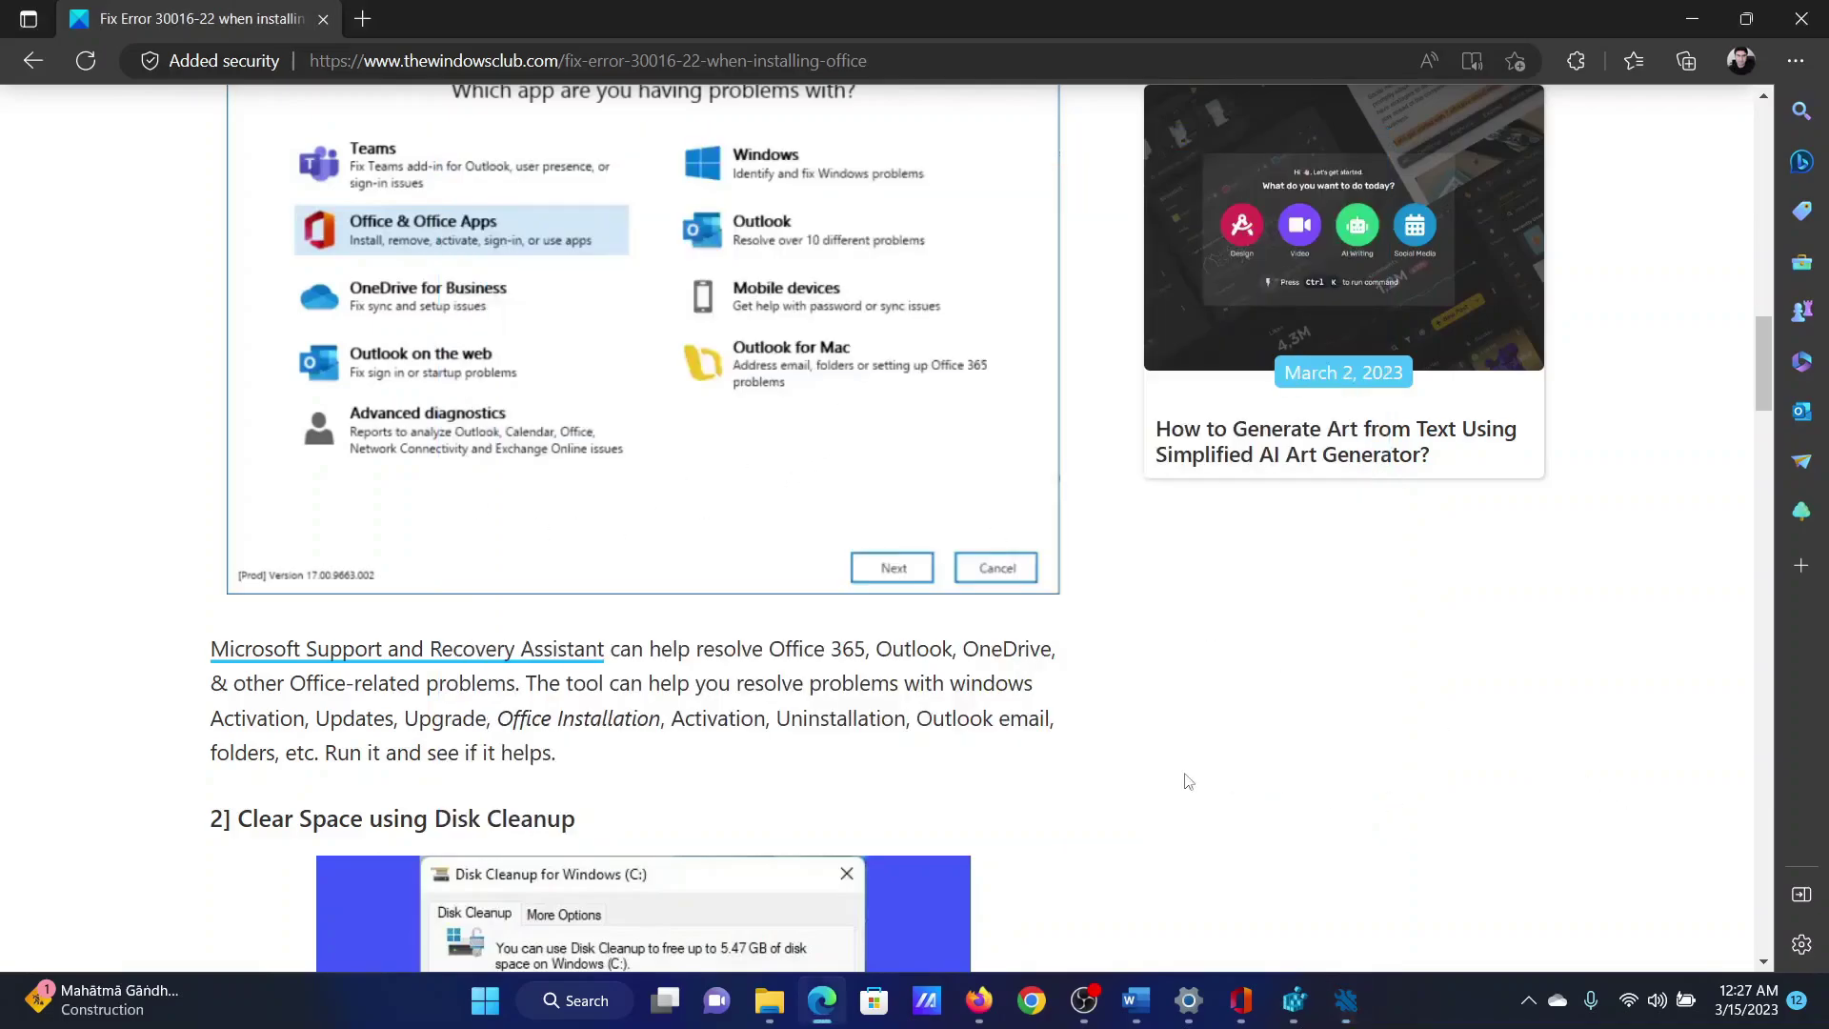
pyautogui.scroll(-5, 990, 748)
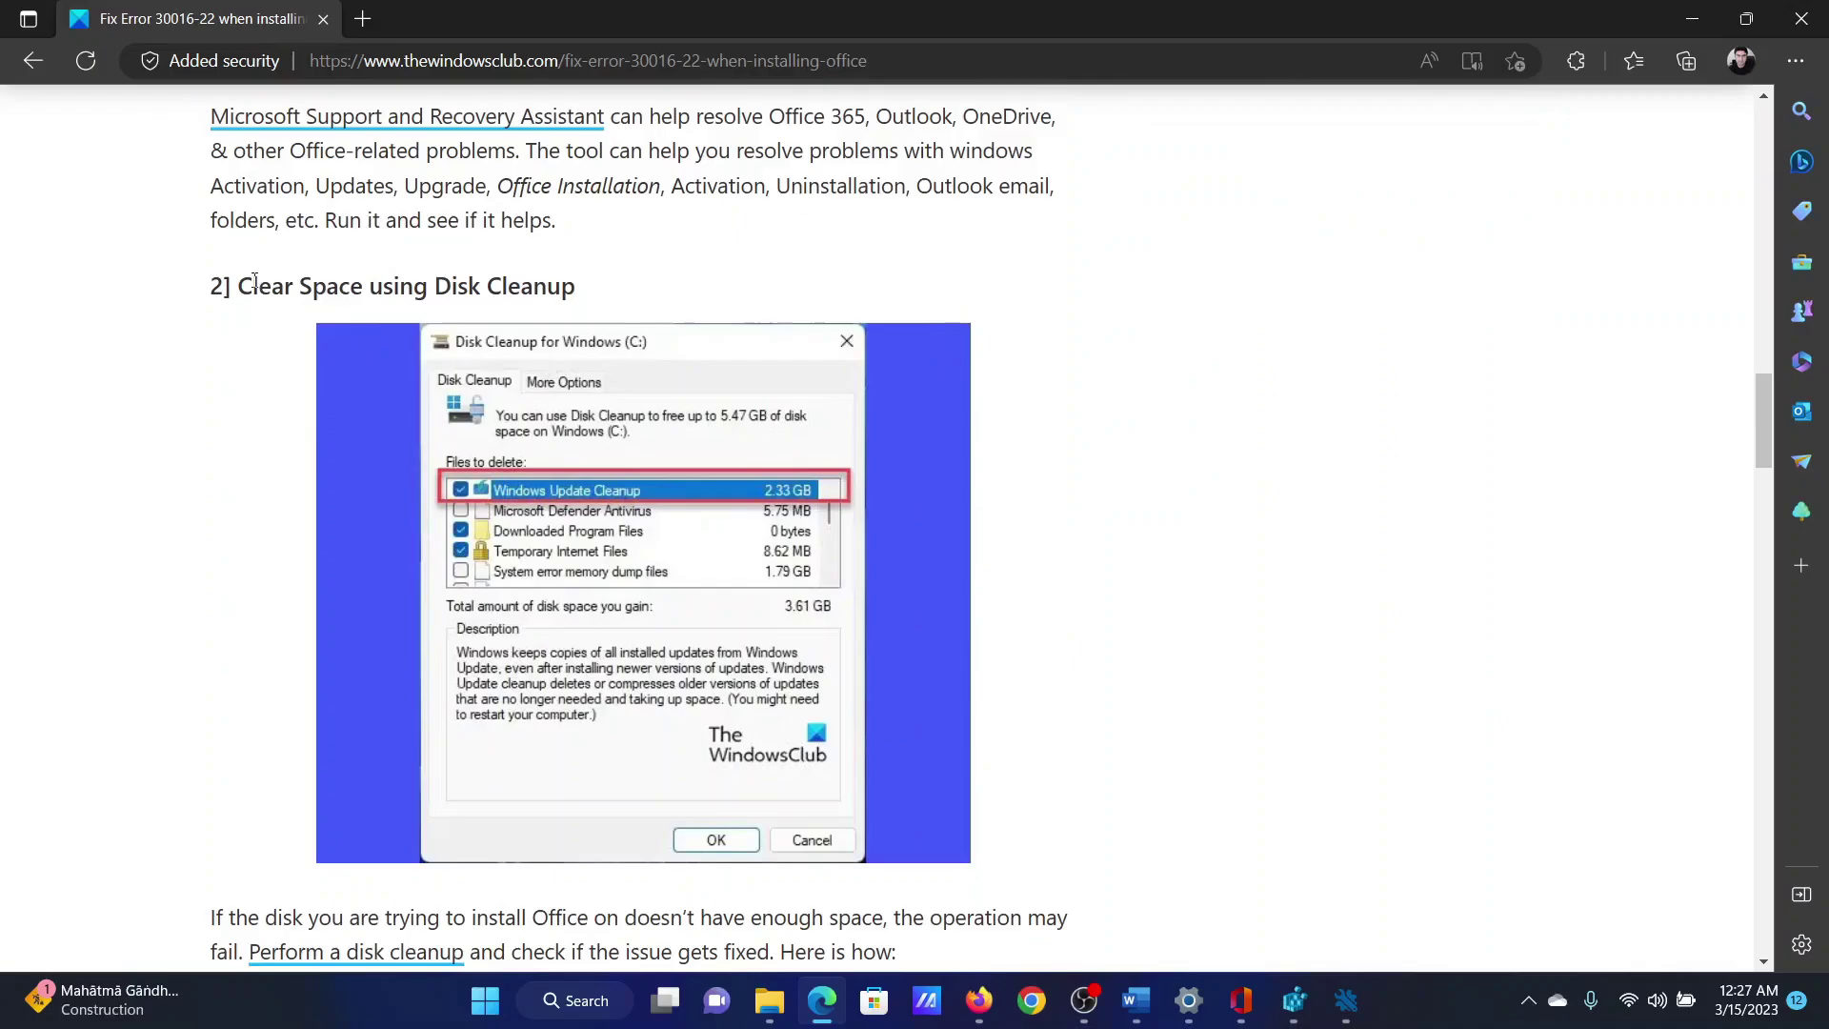
pyautogui.moveTo(254, 281); pyautogui.dragTo(531, 286)
pyautogui.click(1265, 359)
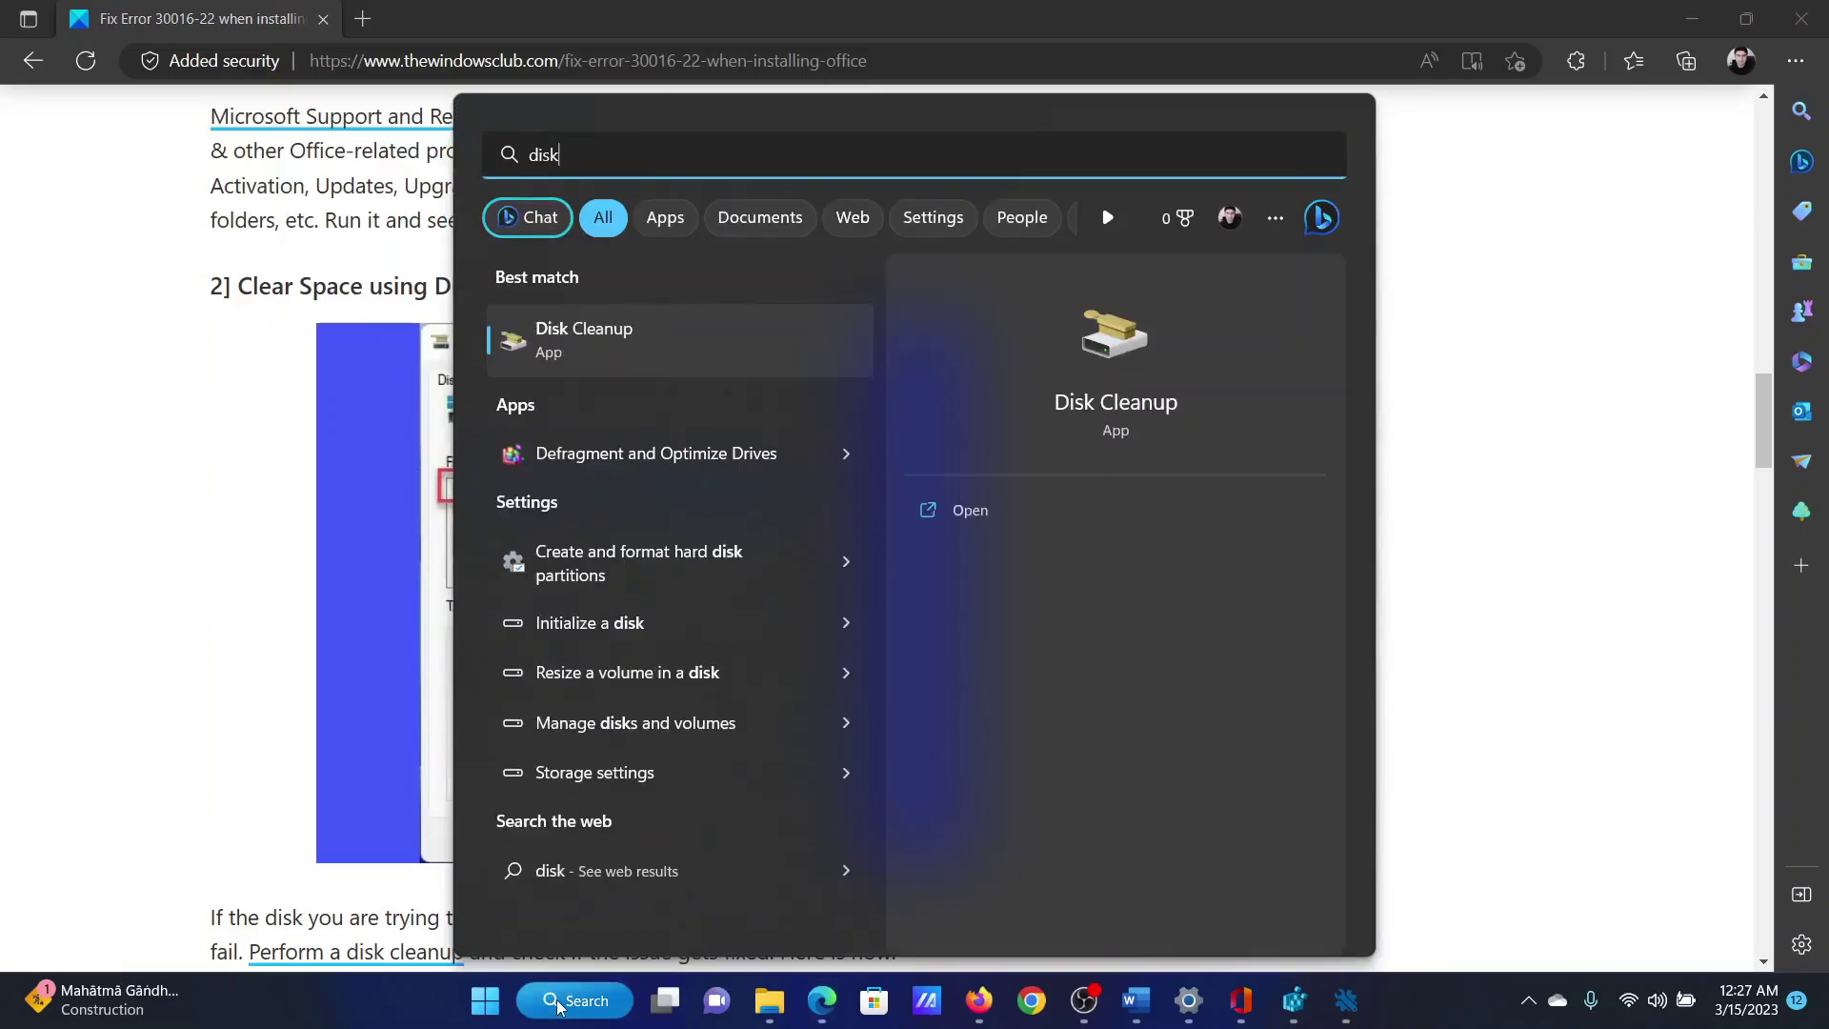
# Step: Run Disk Cleanup with Offline webpages and DirectX Shader Cache ticked, rescanning system files, then scroll to Delete Office Registry Subkeys
pyautogui.click(715, 352)
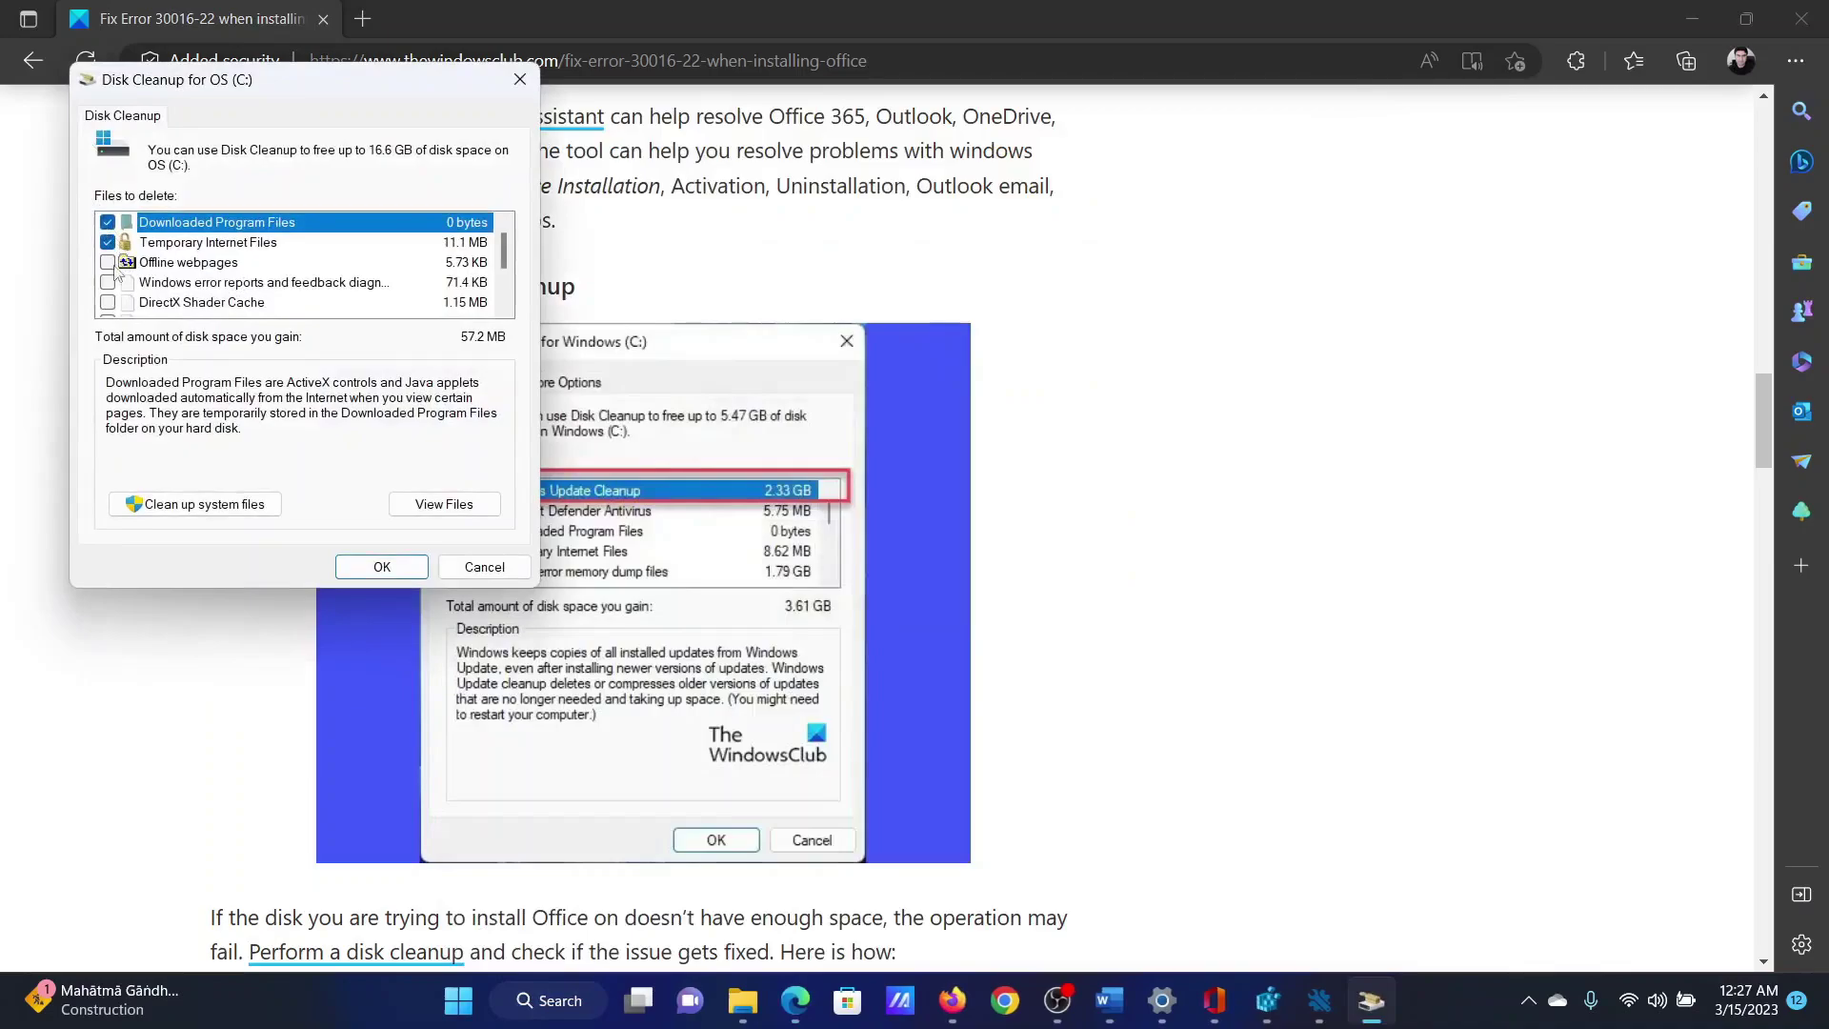
pyautogui.click(108, 262)
pyautogui.click(108, 302)
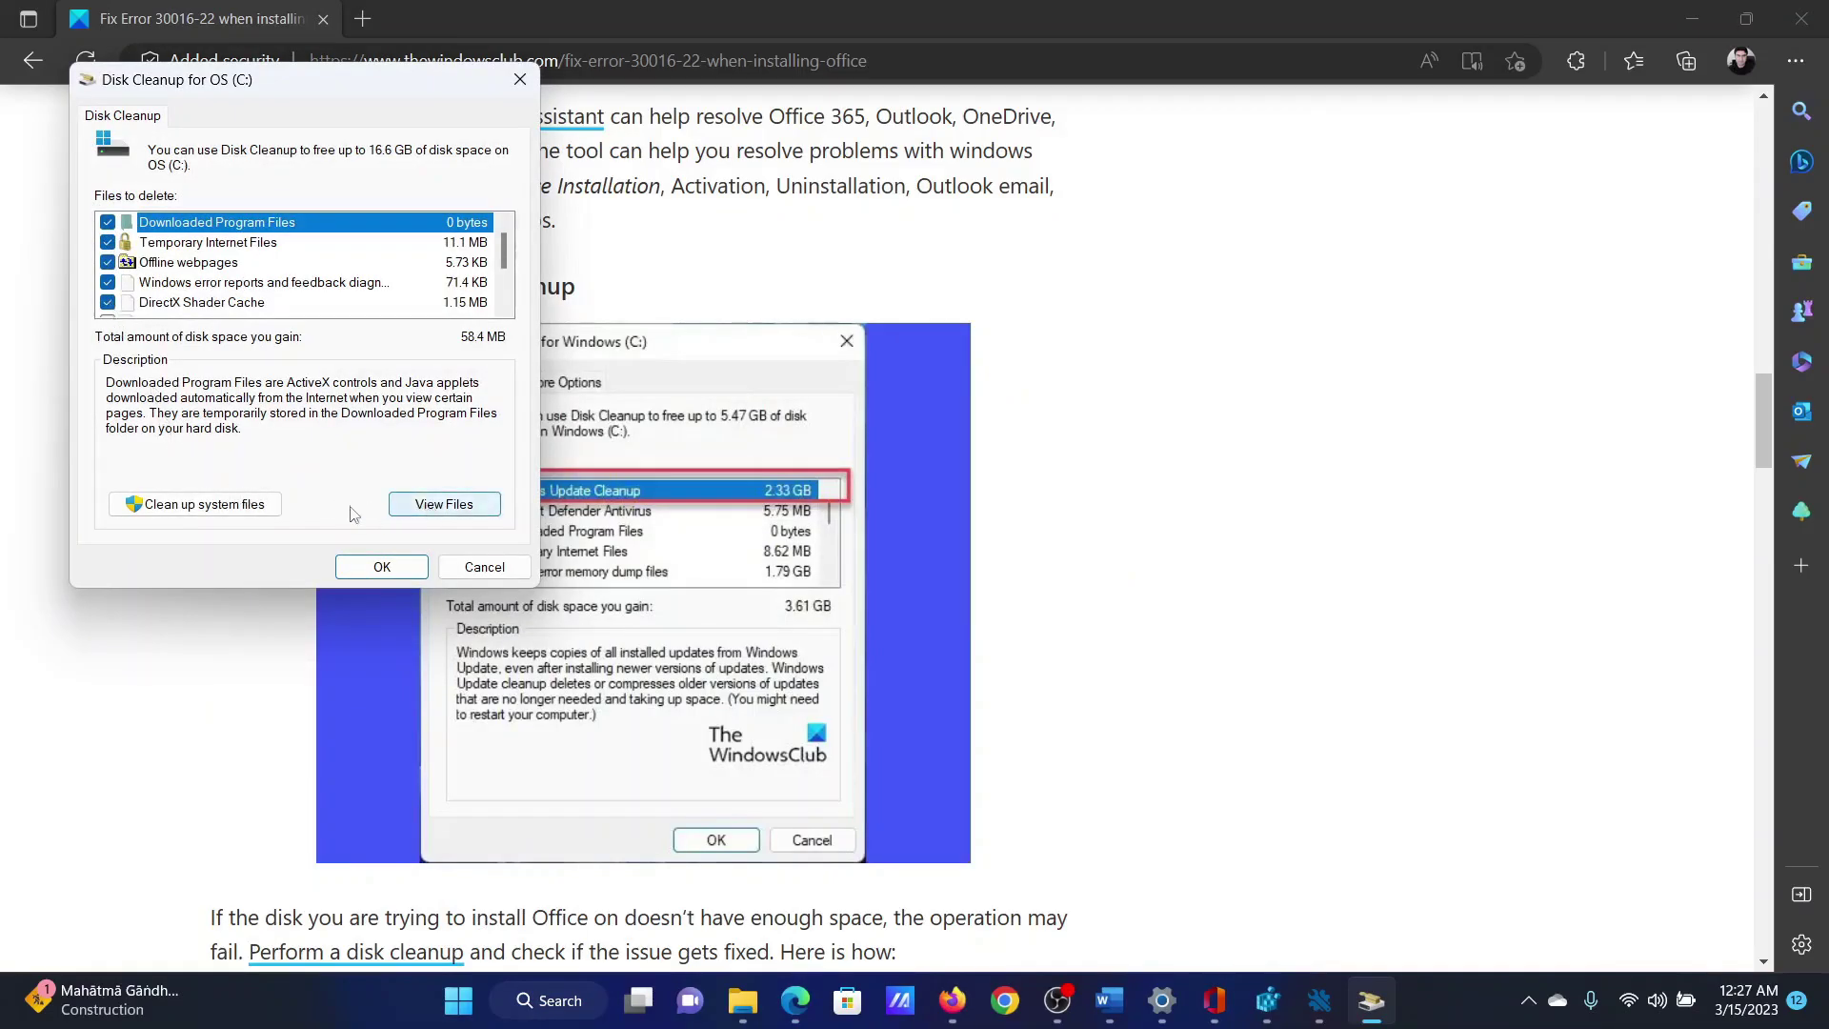
pyautogui.click(195, 504)
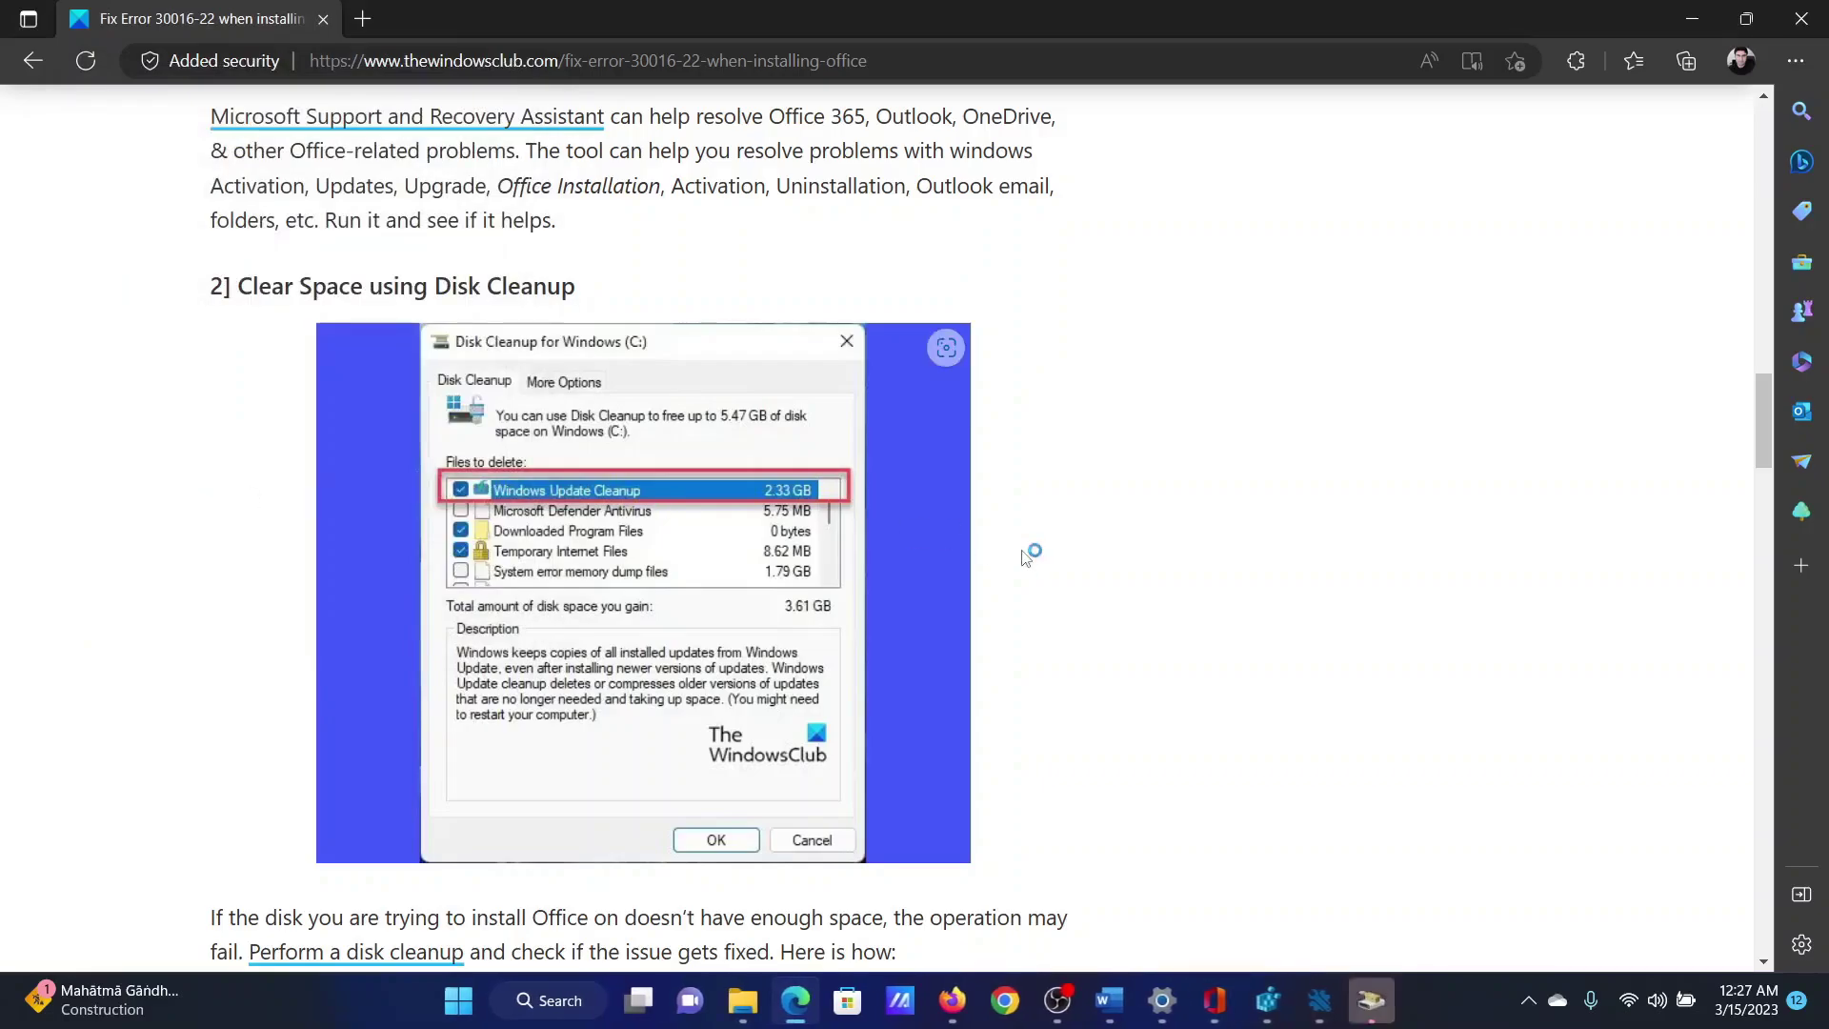
pyautogui.scroll(-10, 1147, 591)
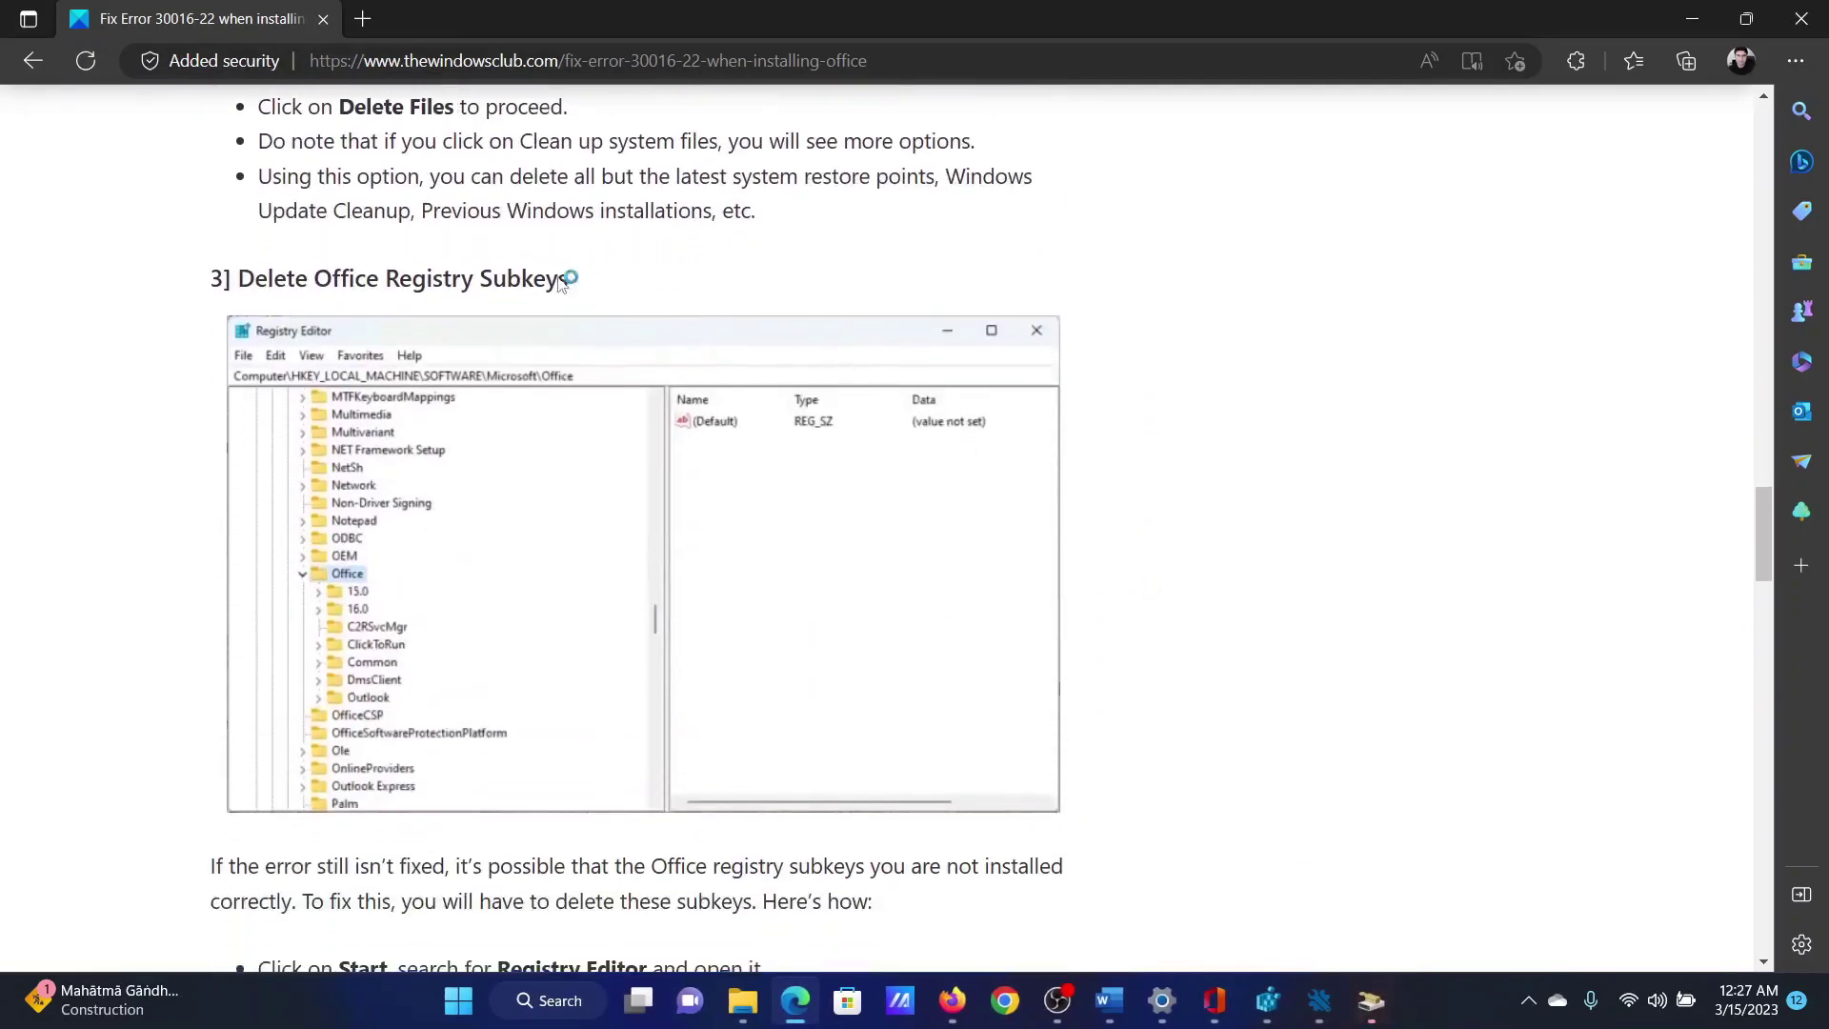
pyautogui.moveTo(254, 279); pyautogui.dragTo(507, 279)
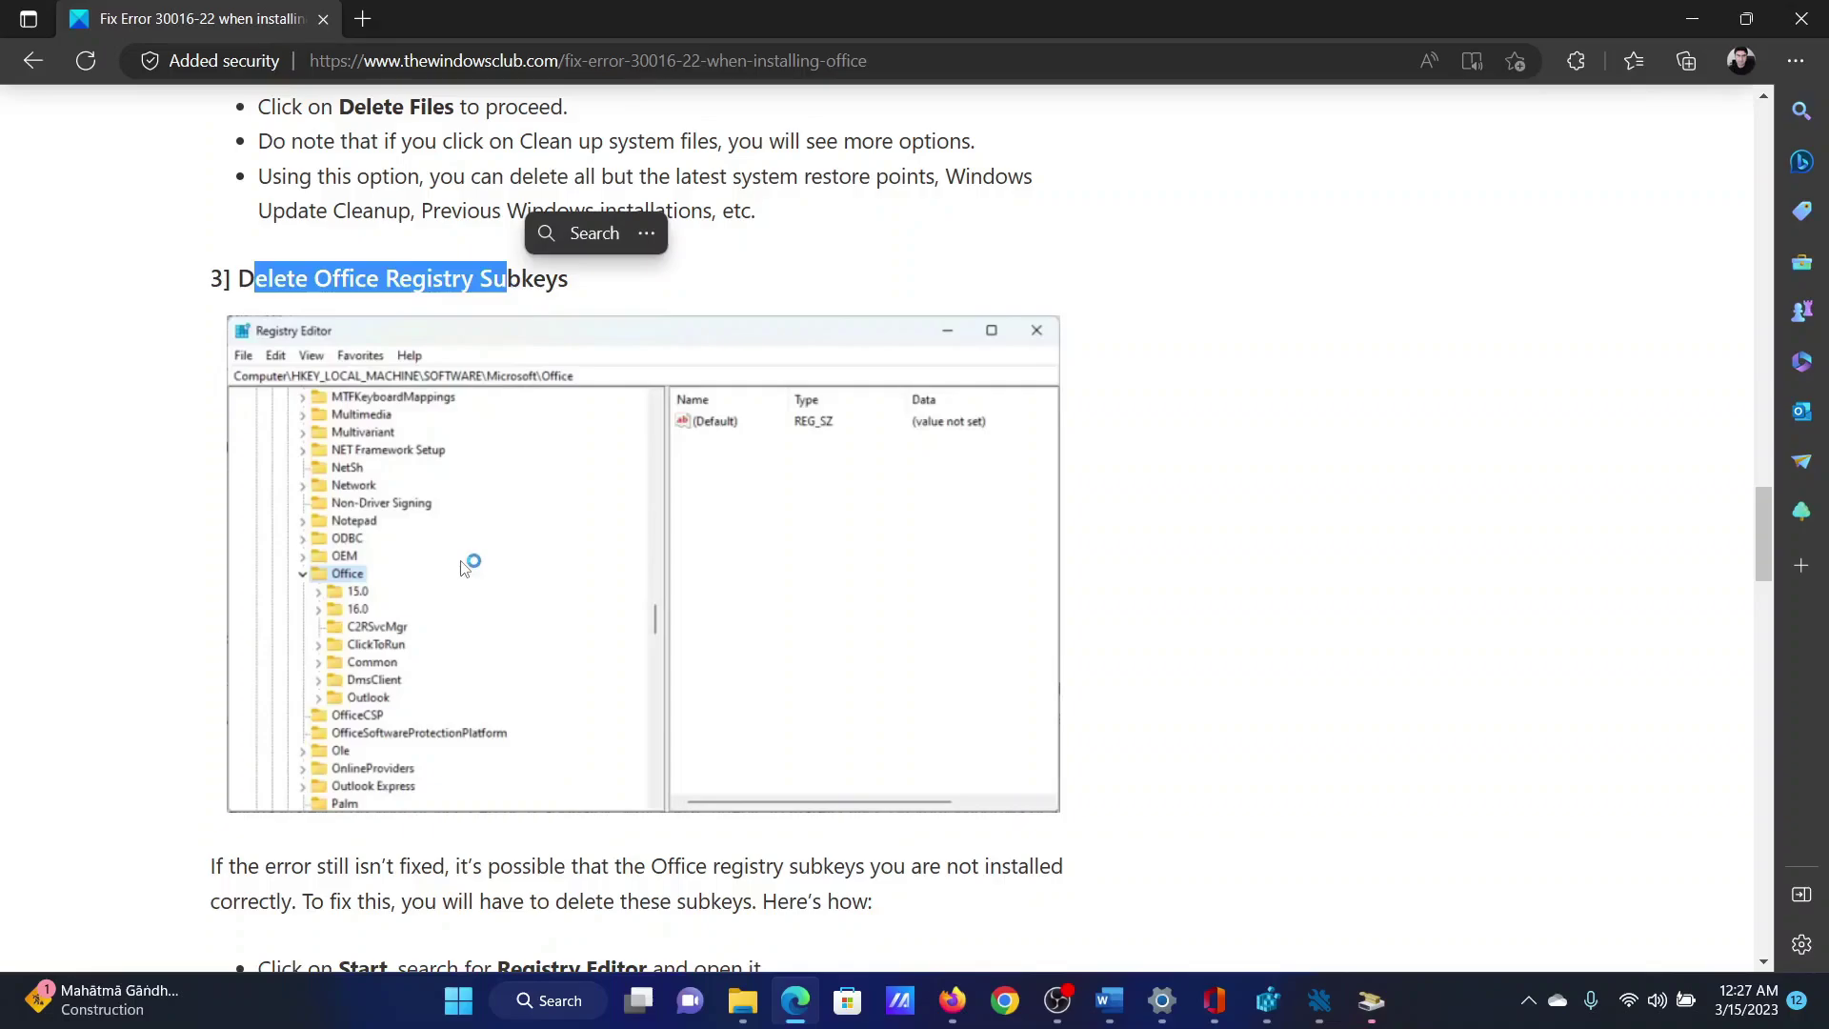
# Step: Launch regedit from the Run dialog and close the Disk Cleanup window
pyautogui.press('super+r')
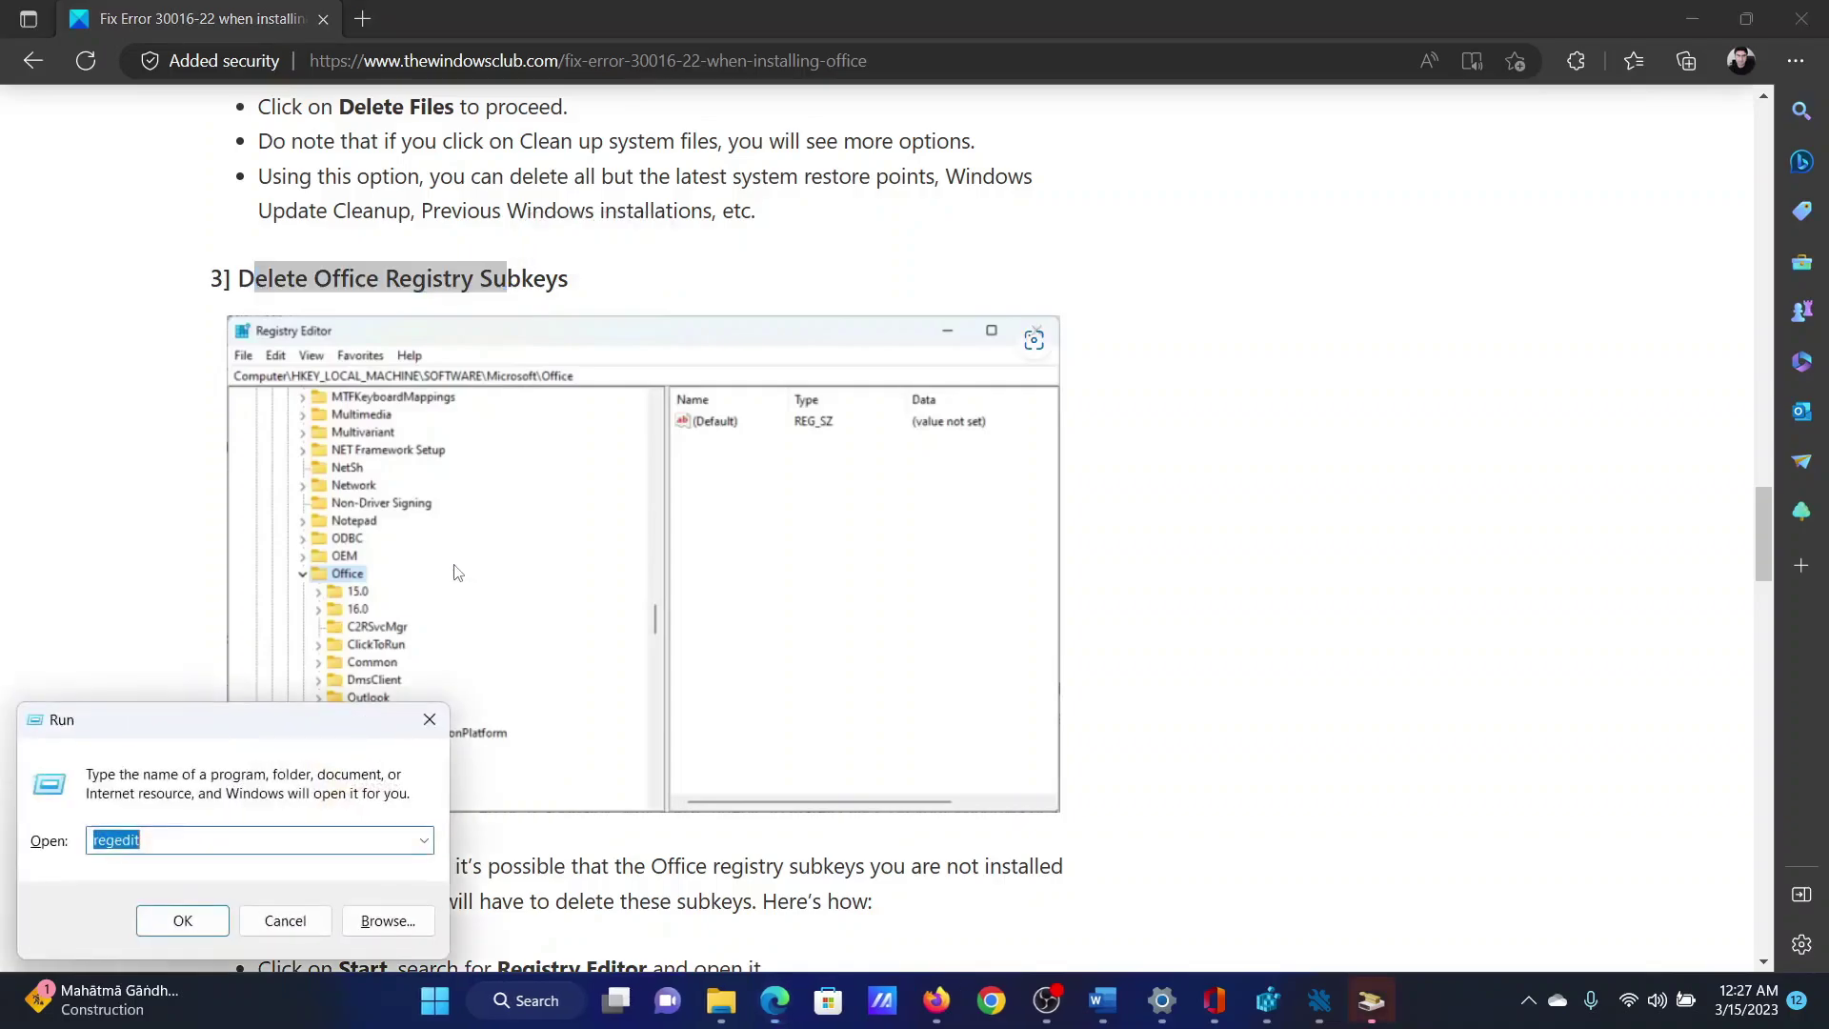
pyautogui.write('regedit')
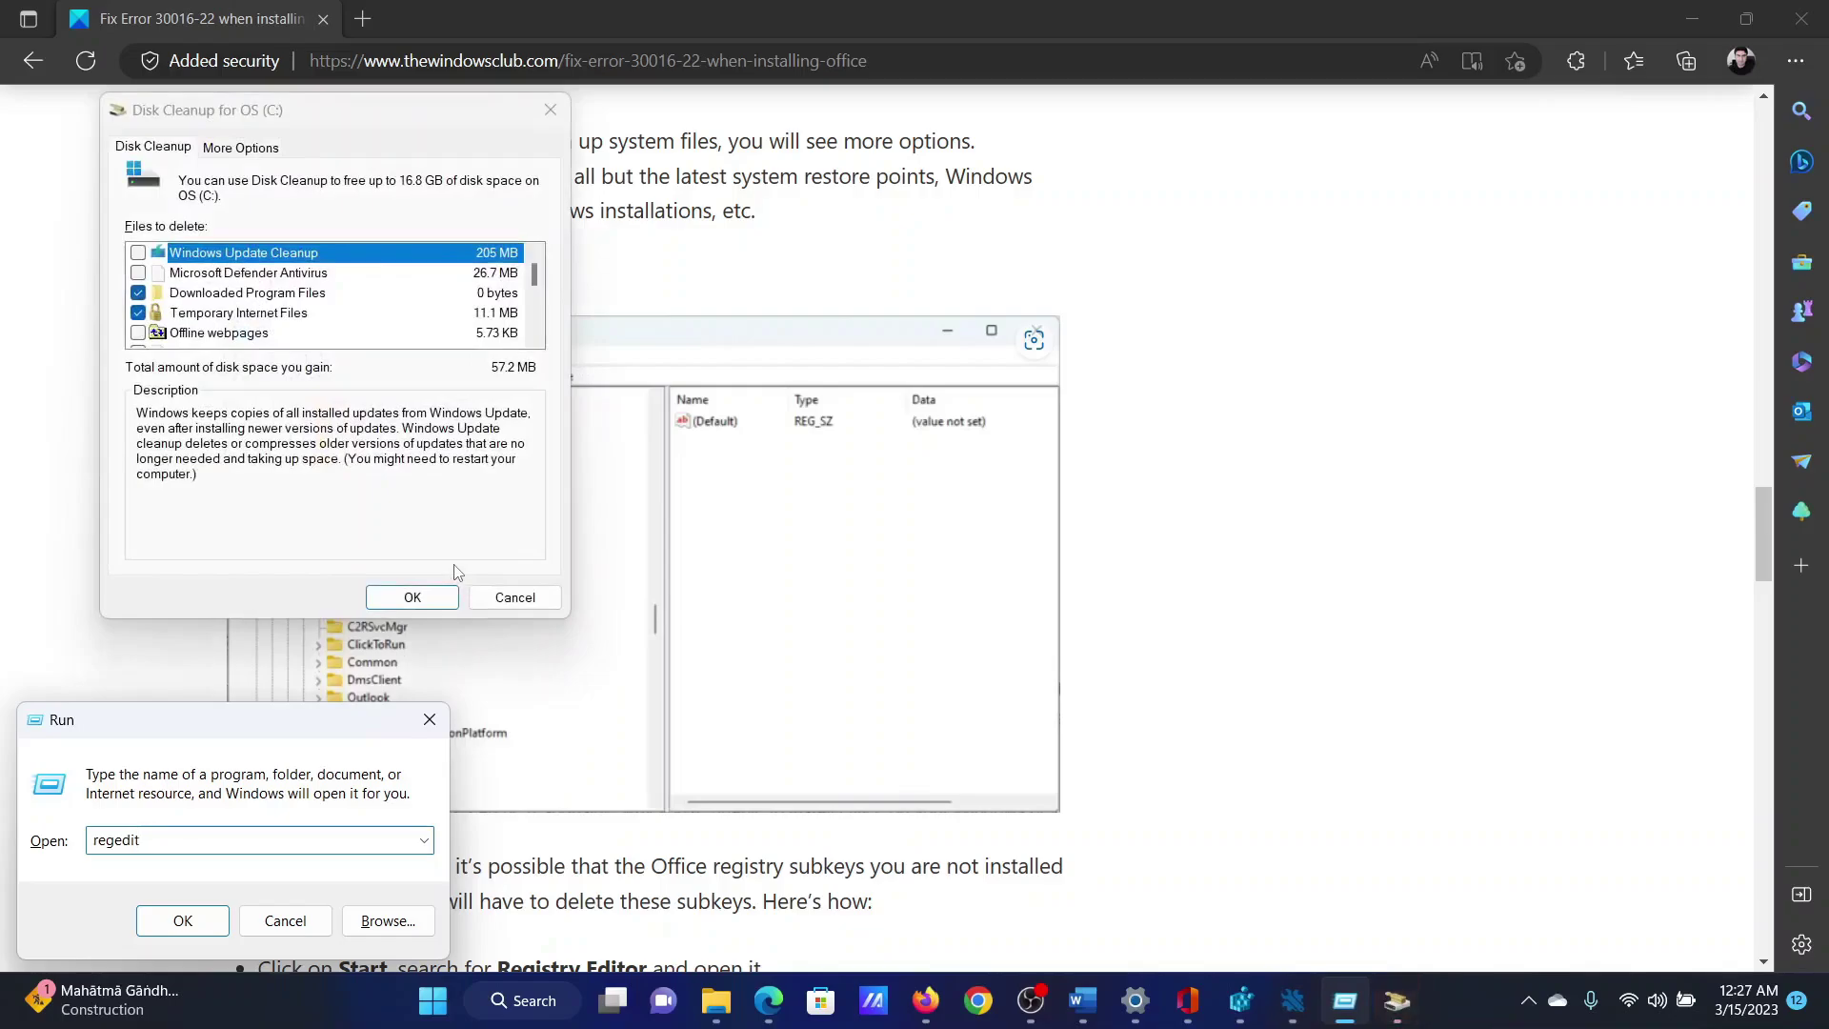
pyautogui.click(551, 109)
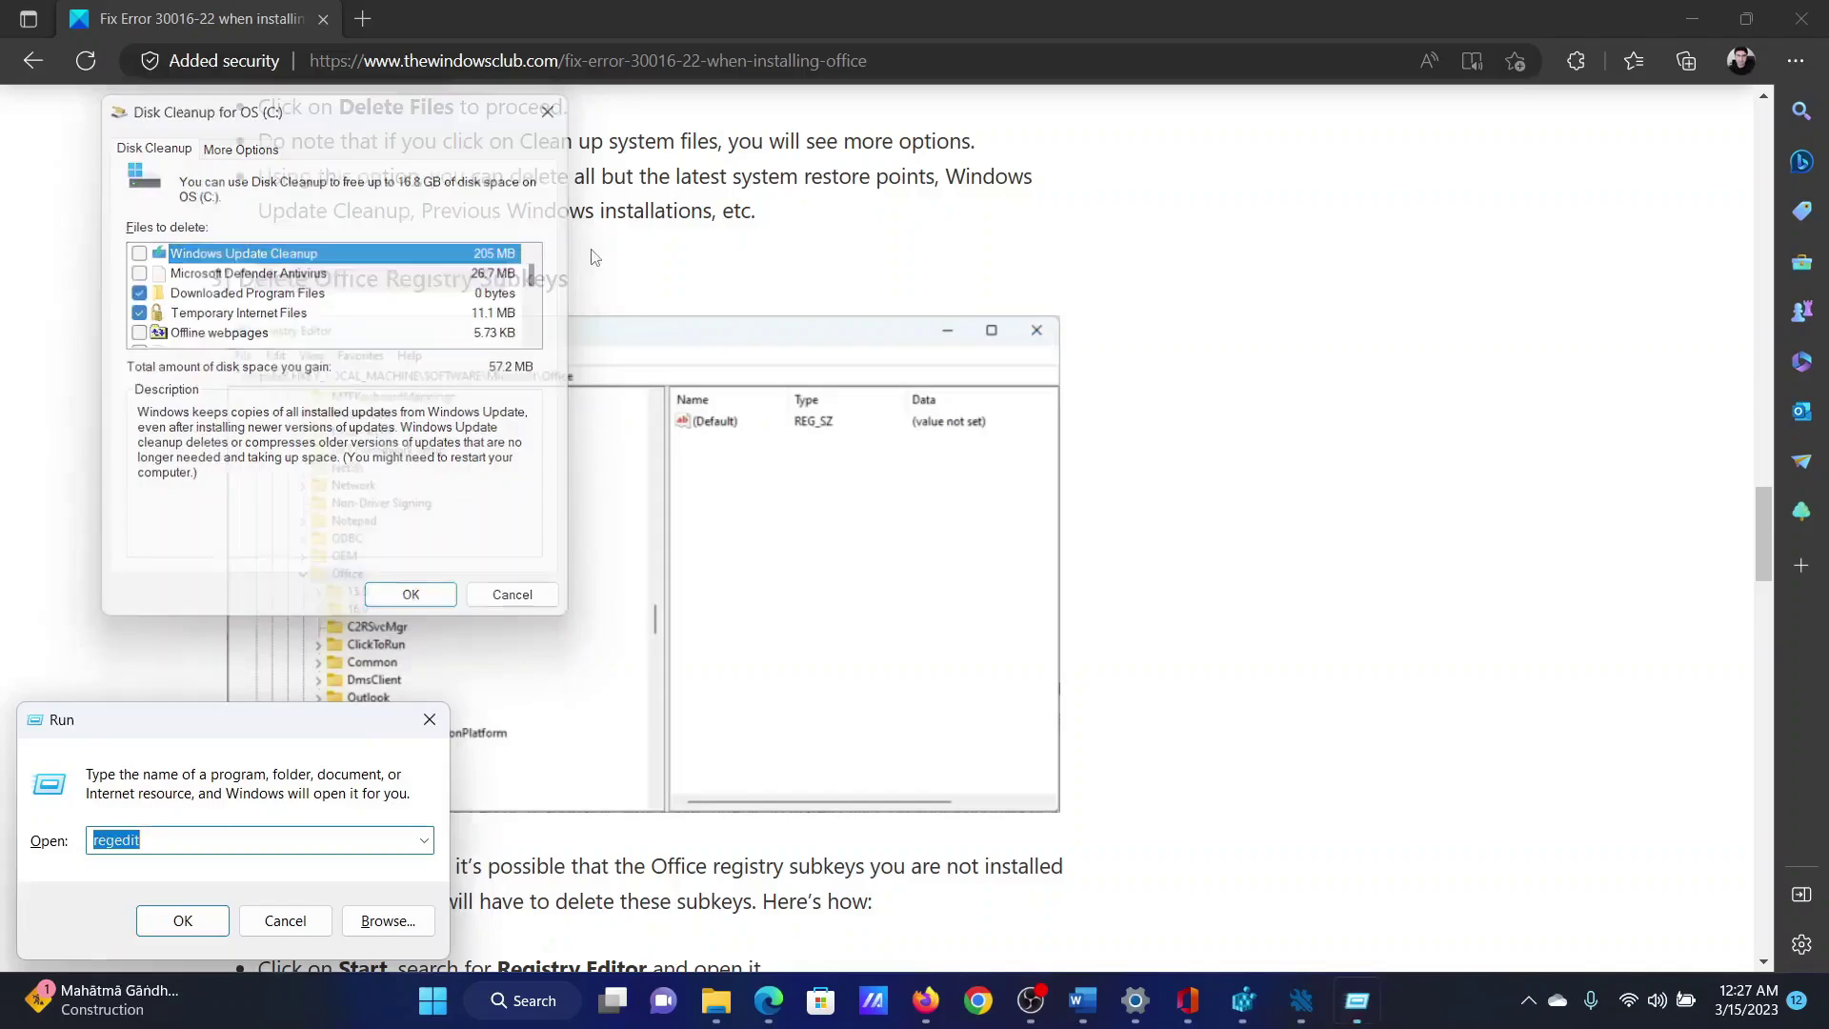
pyautogui.click(1259, 1010)
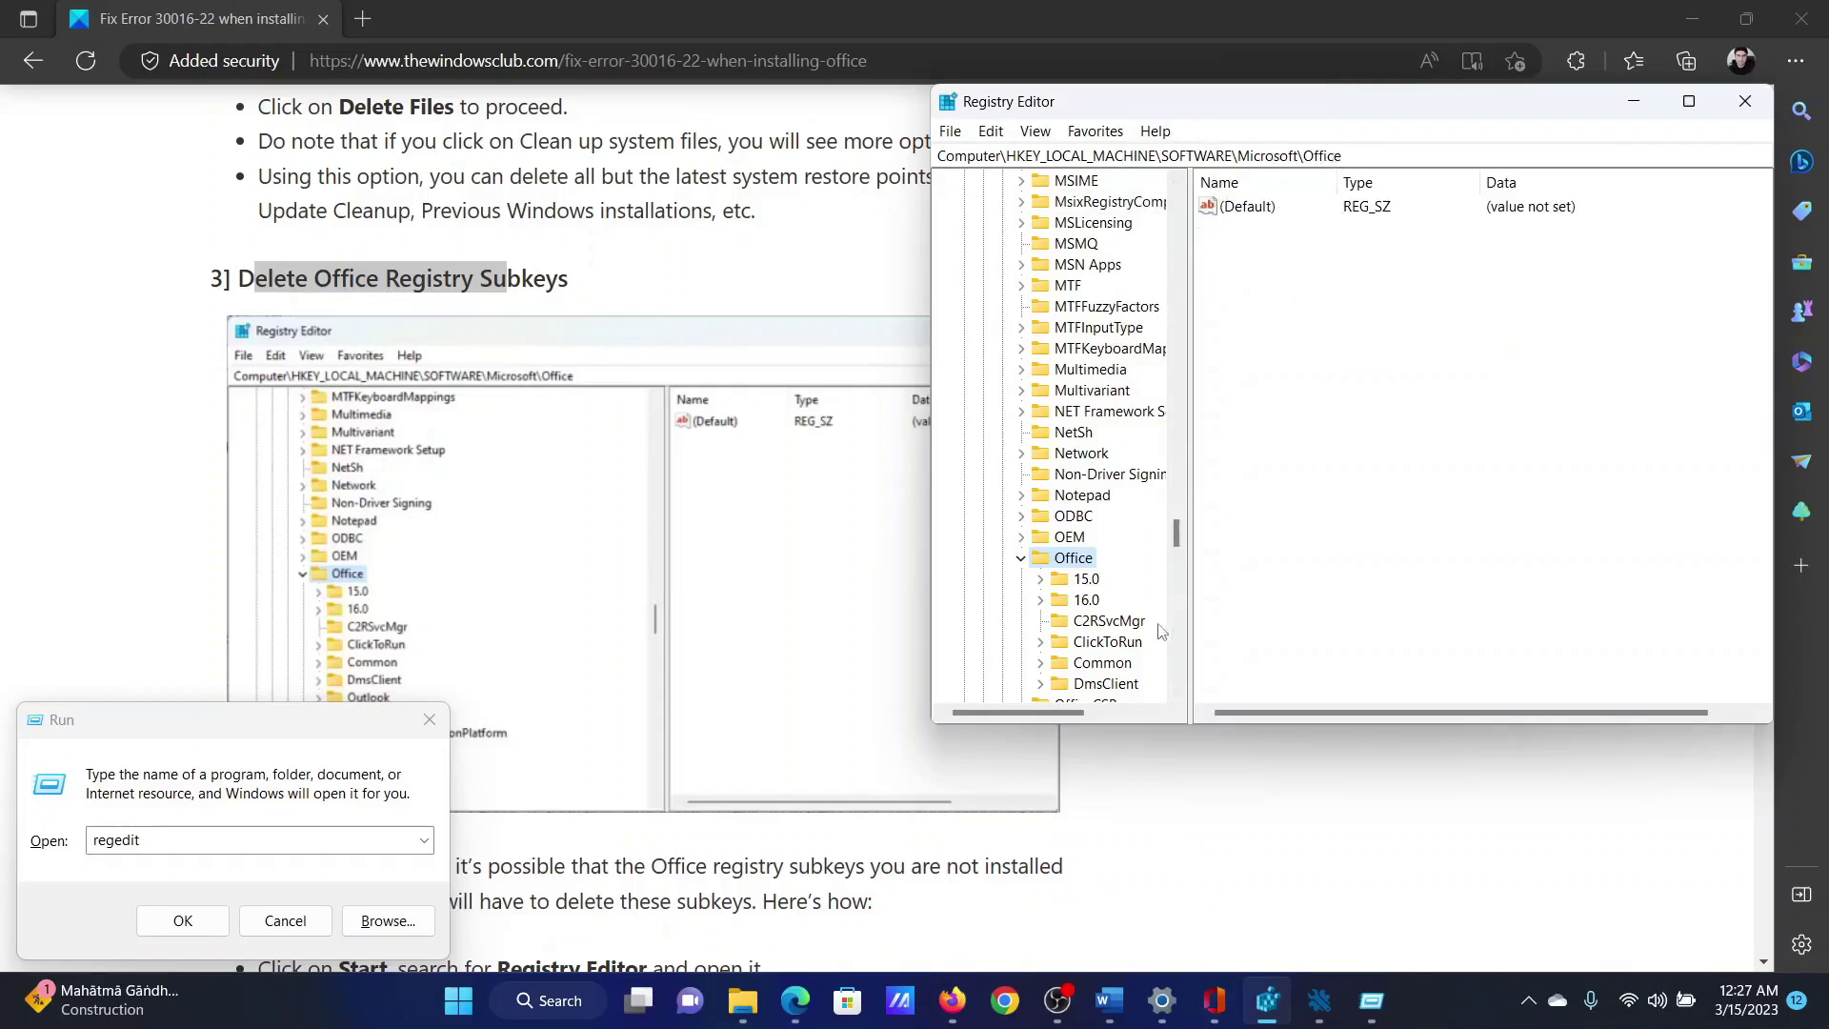
# Step: Delete the 15.0, 16.0 and ClickToRun subkeys under the Office registry key
pyautogui.rightClick(1089, 583)
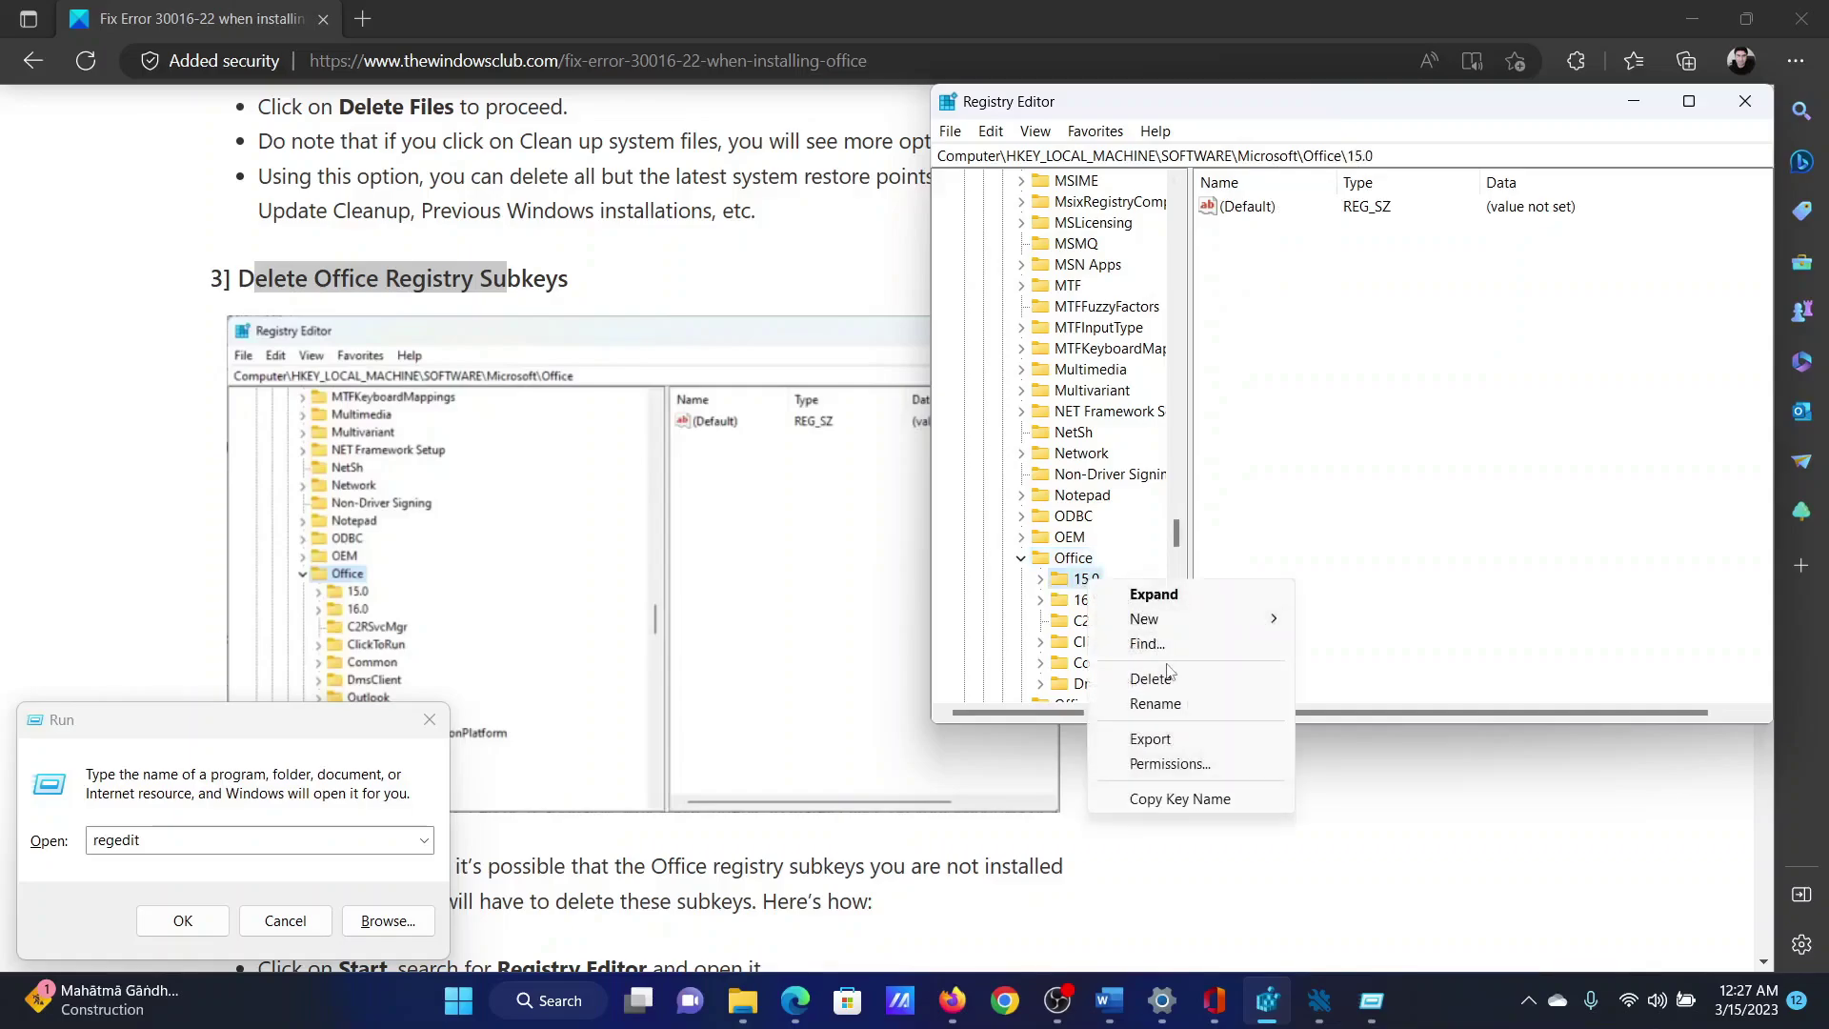
pyautogui.click(1155, 678)
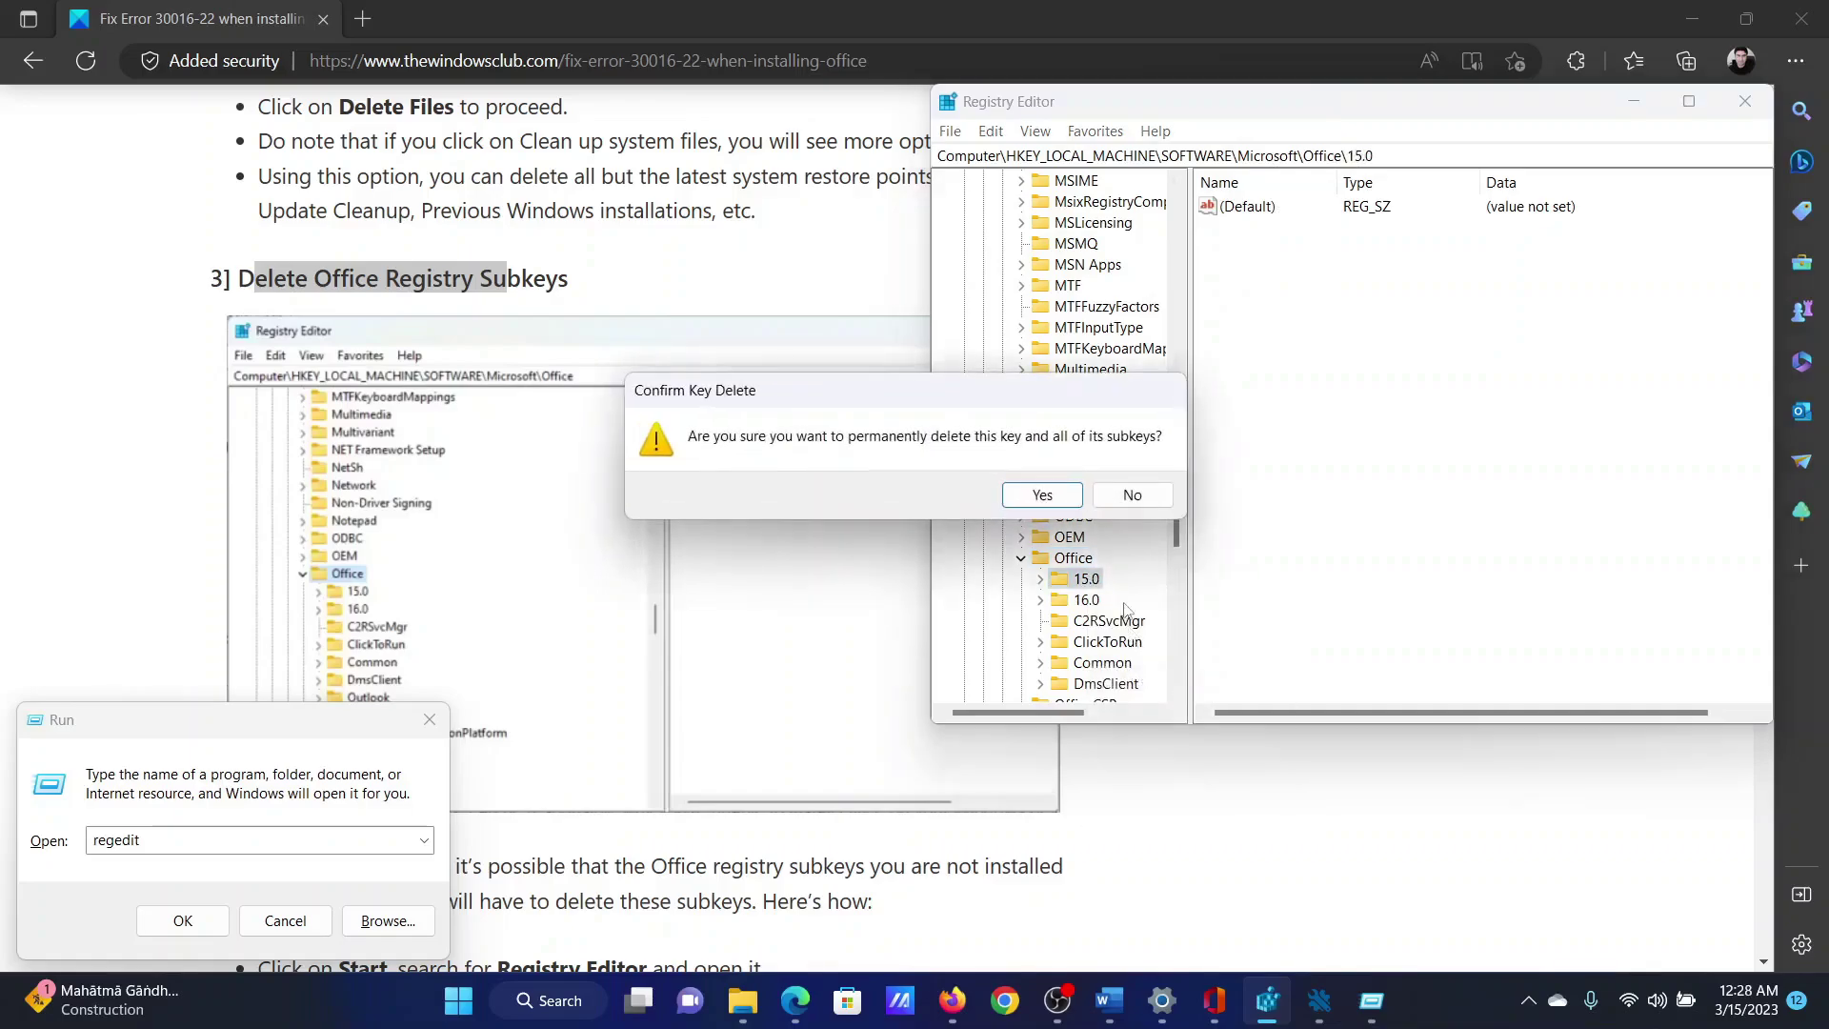
pyautogui.click(1042, 495)
pyautogui.rightClick(1089, 583)
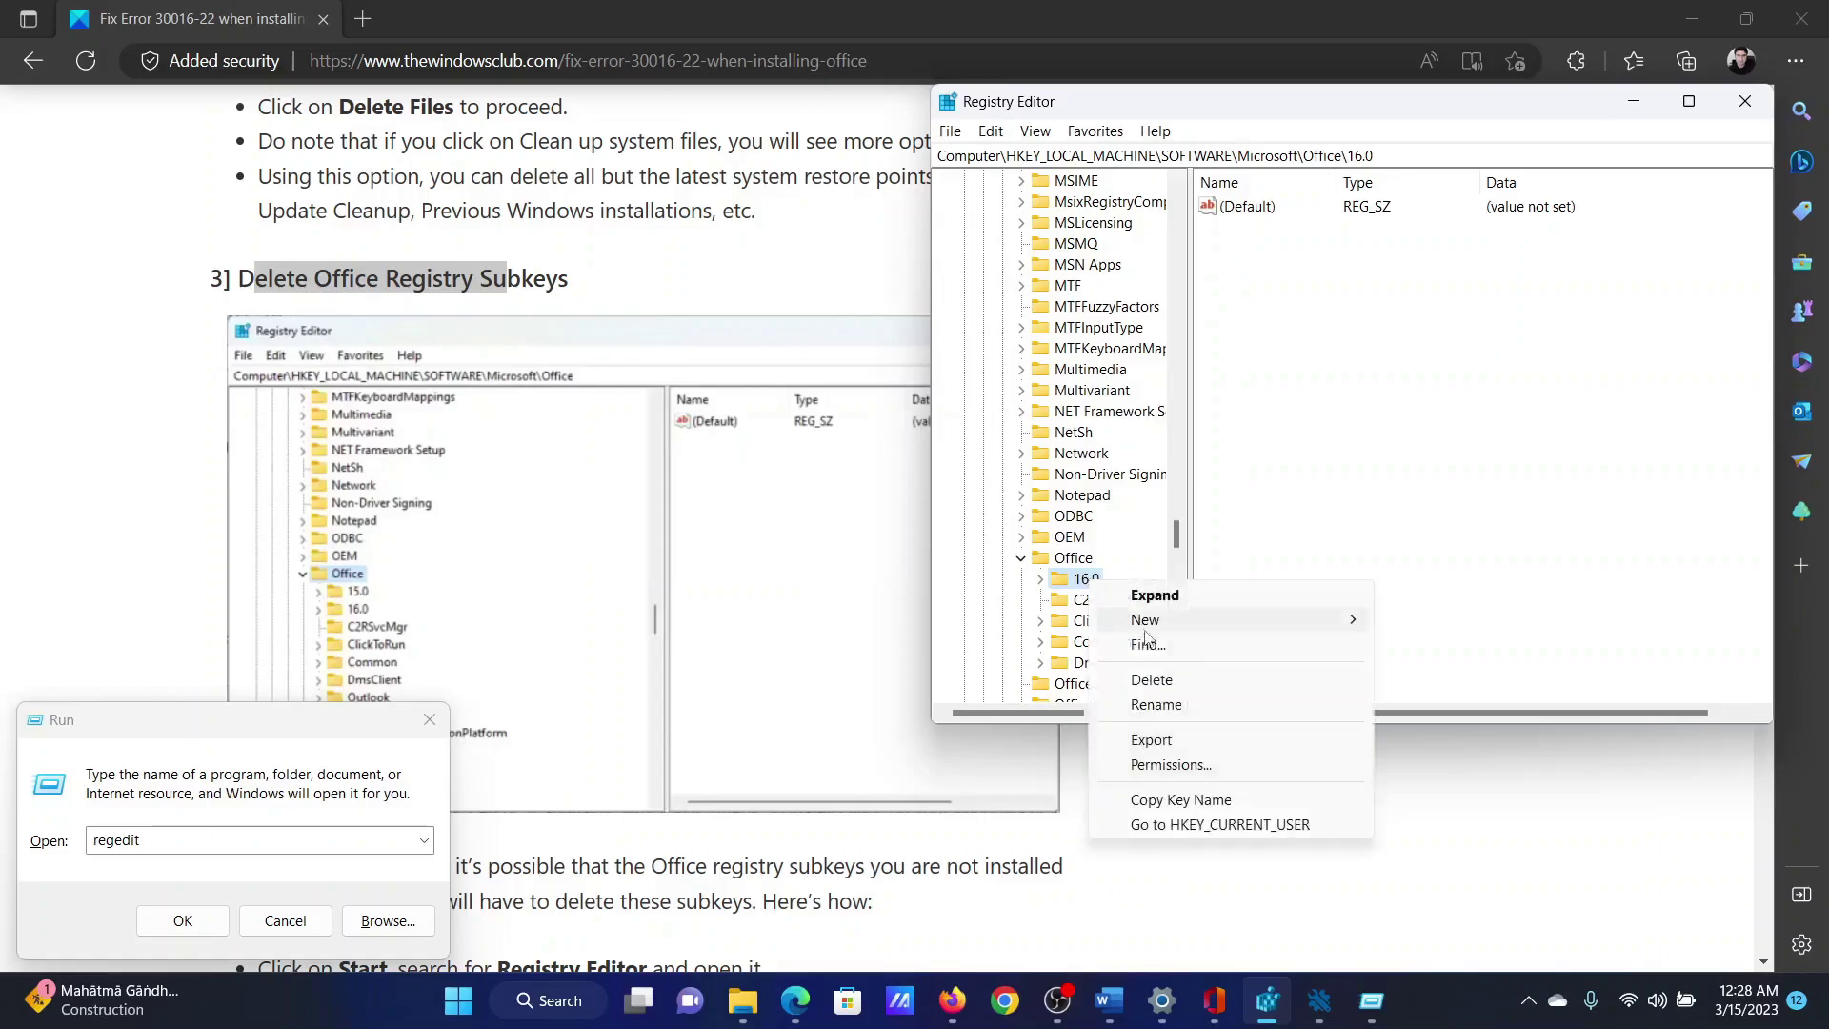
pyautogui.click(1168, 679)
pyautogui.click(1042, 495)
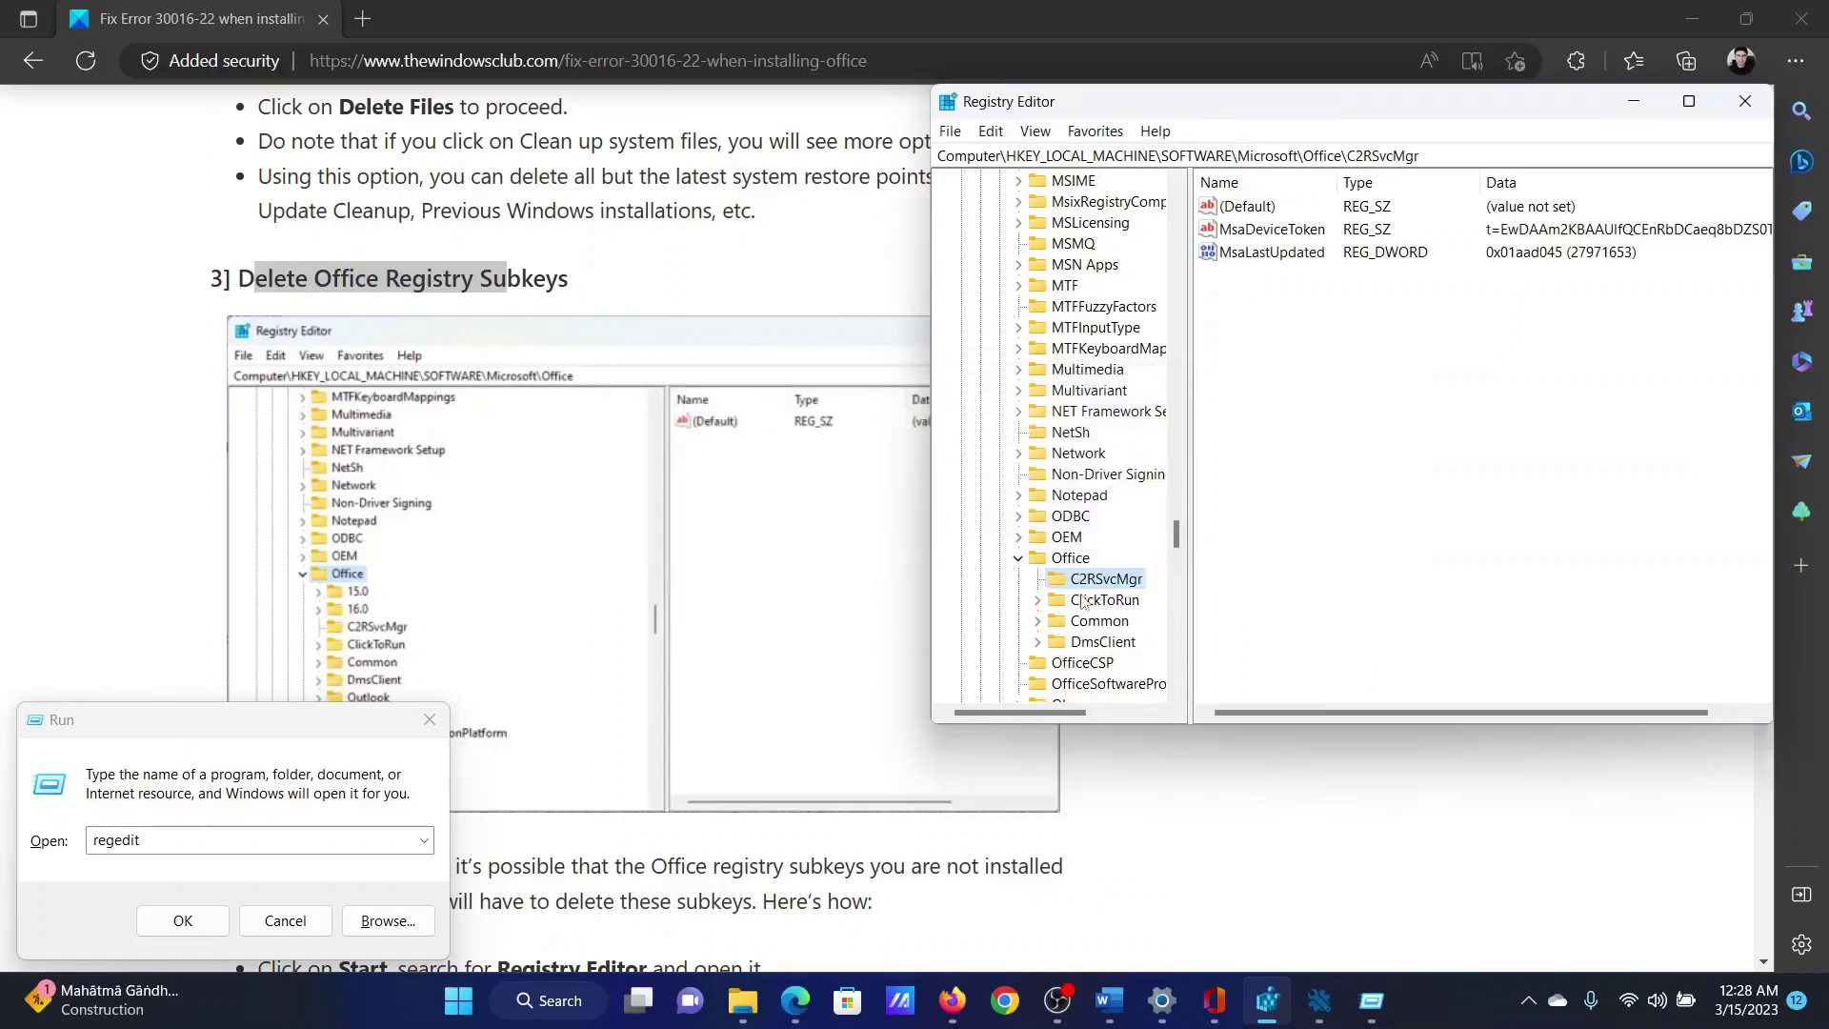
pyautogui.rightClick(1103, 595)
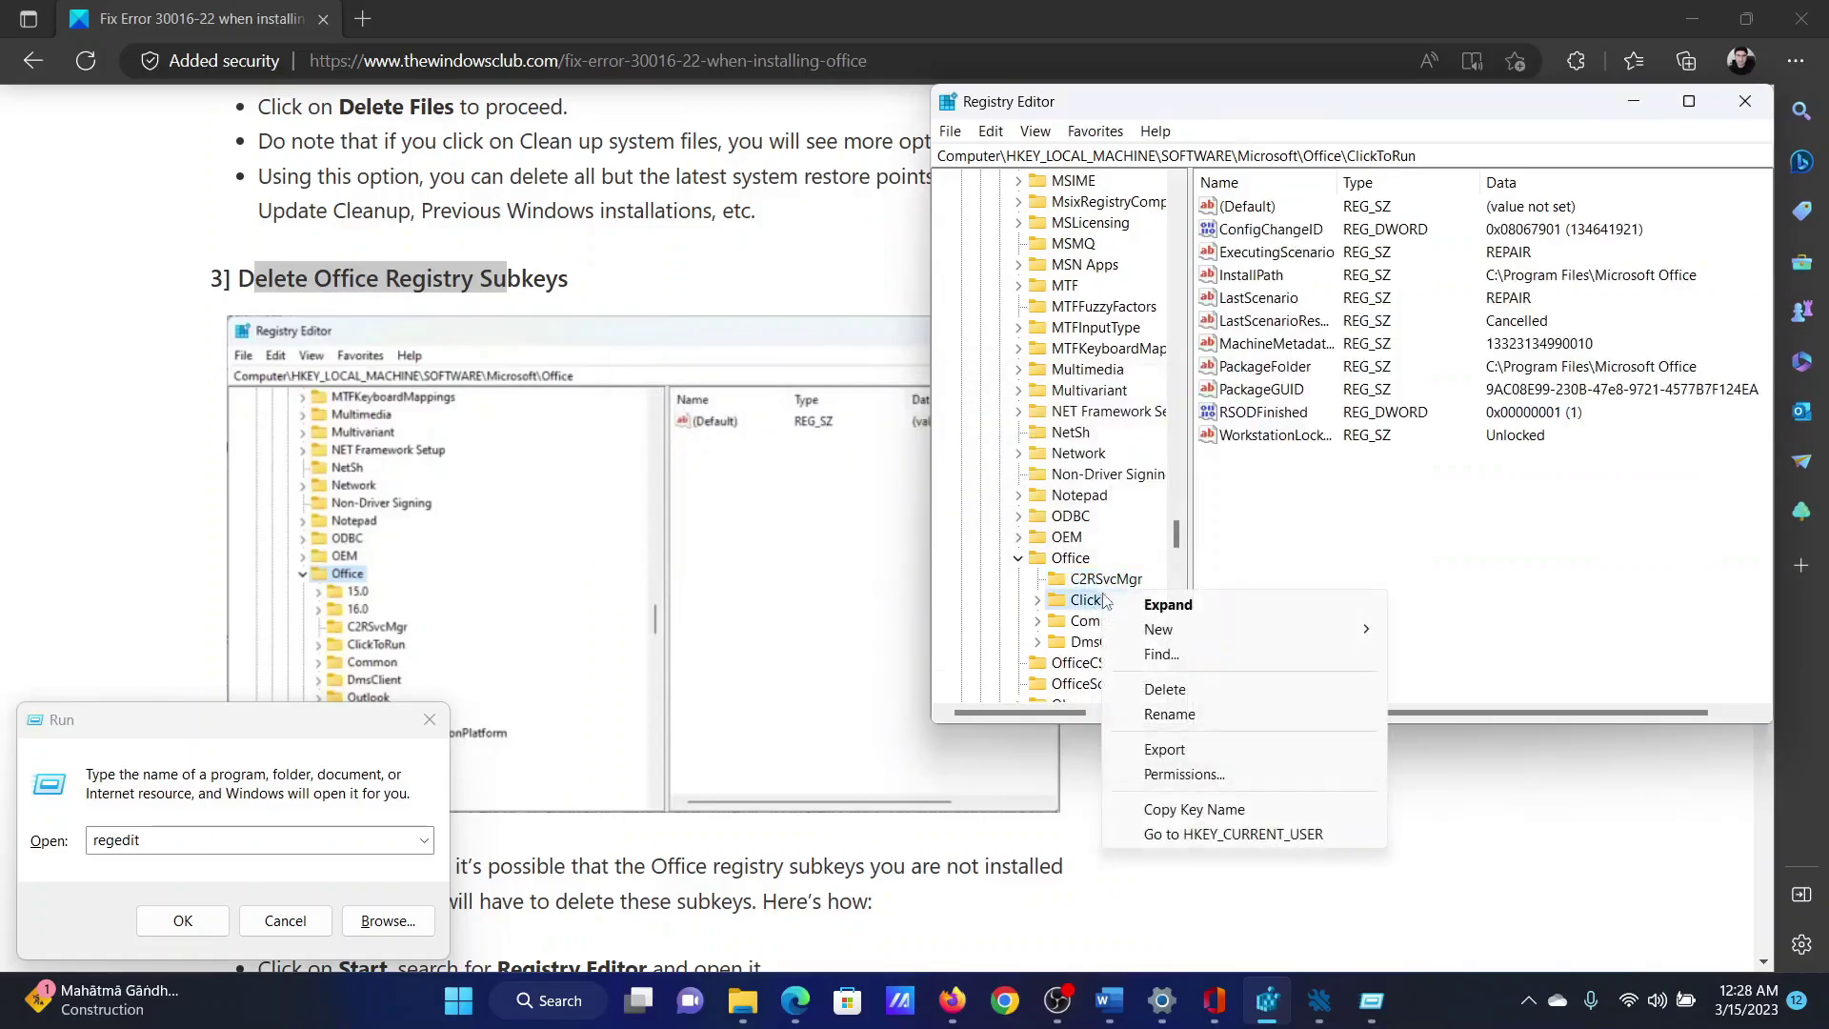
pyautogui.click(1181, 689)
# Step: Confirm the ClickToRun deletion, then scroll the article to the antivirus and clean boot sections
pyautogui.click(1042, 496)
pyautogui.click(1200, 894)
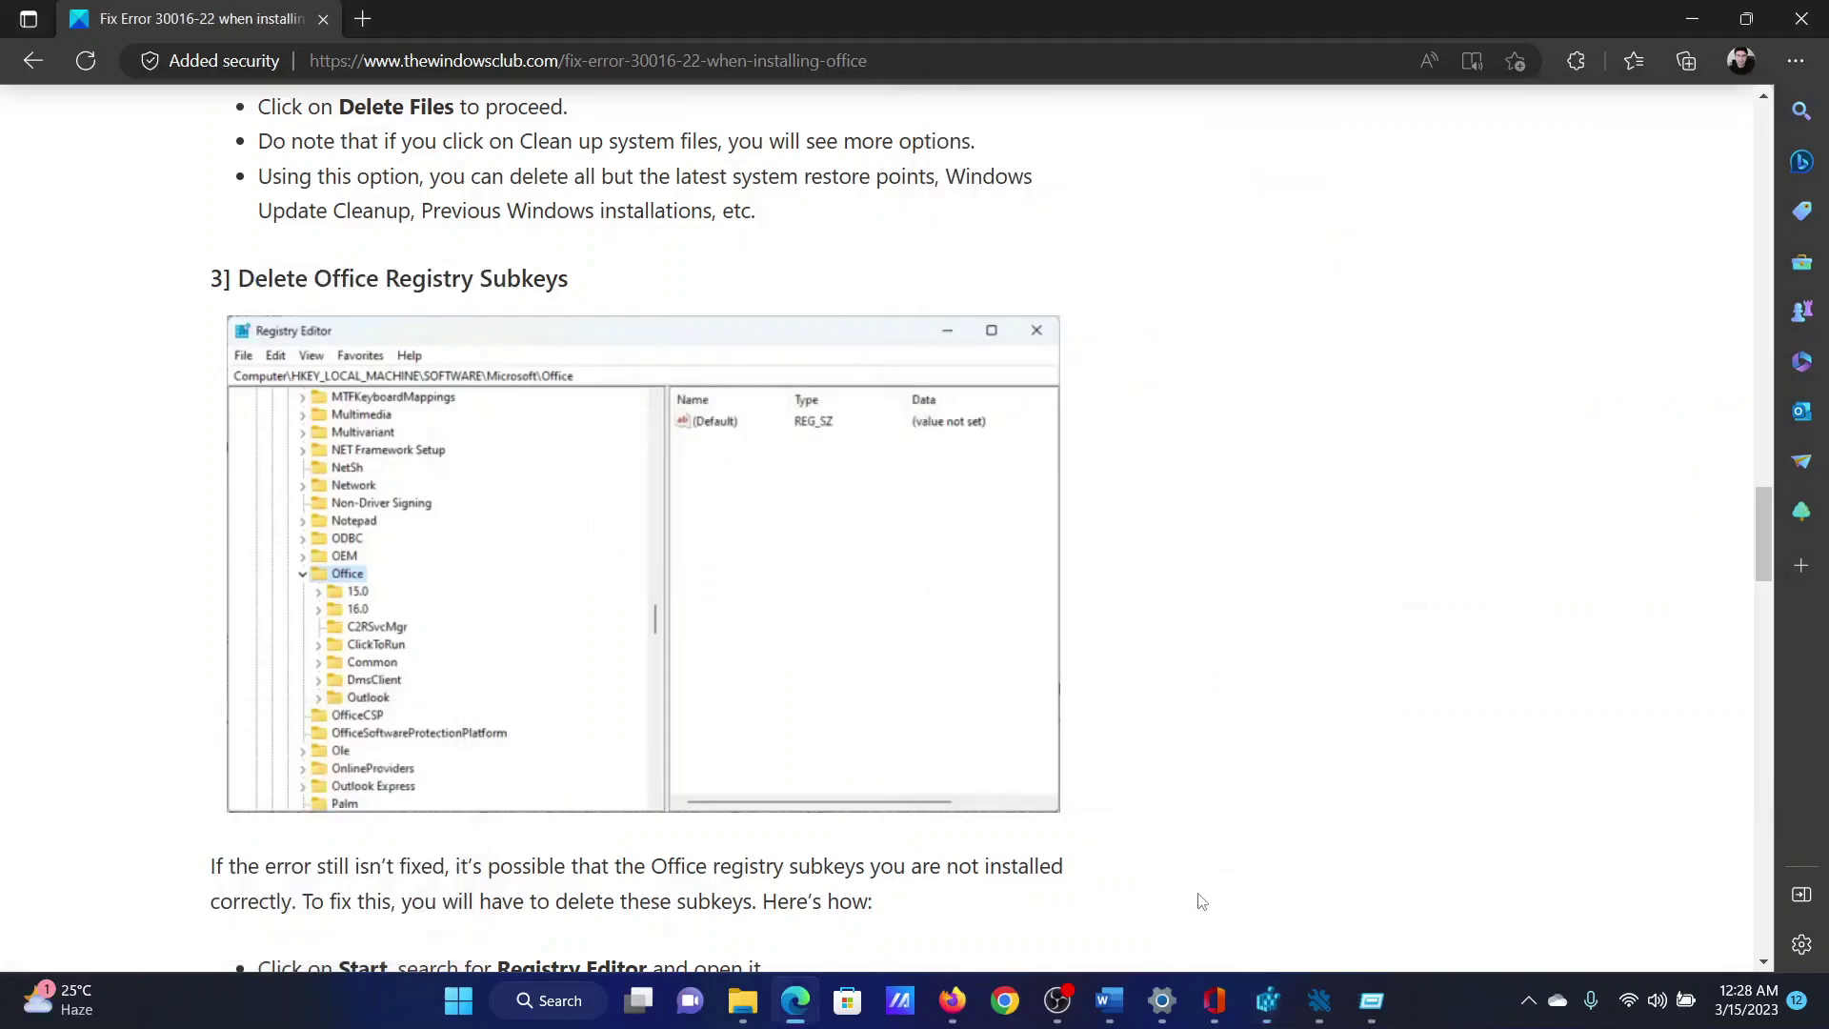
pyautogui.scroll(-5, 1201, 900)
pyautogui.scroll(-2, 1201, 901)
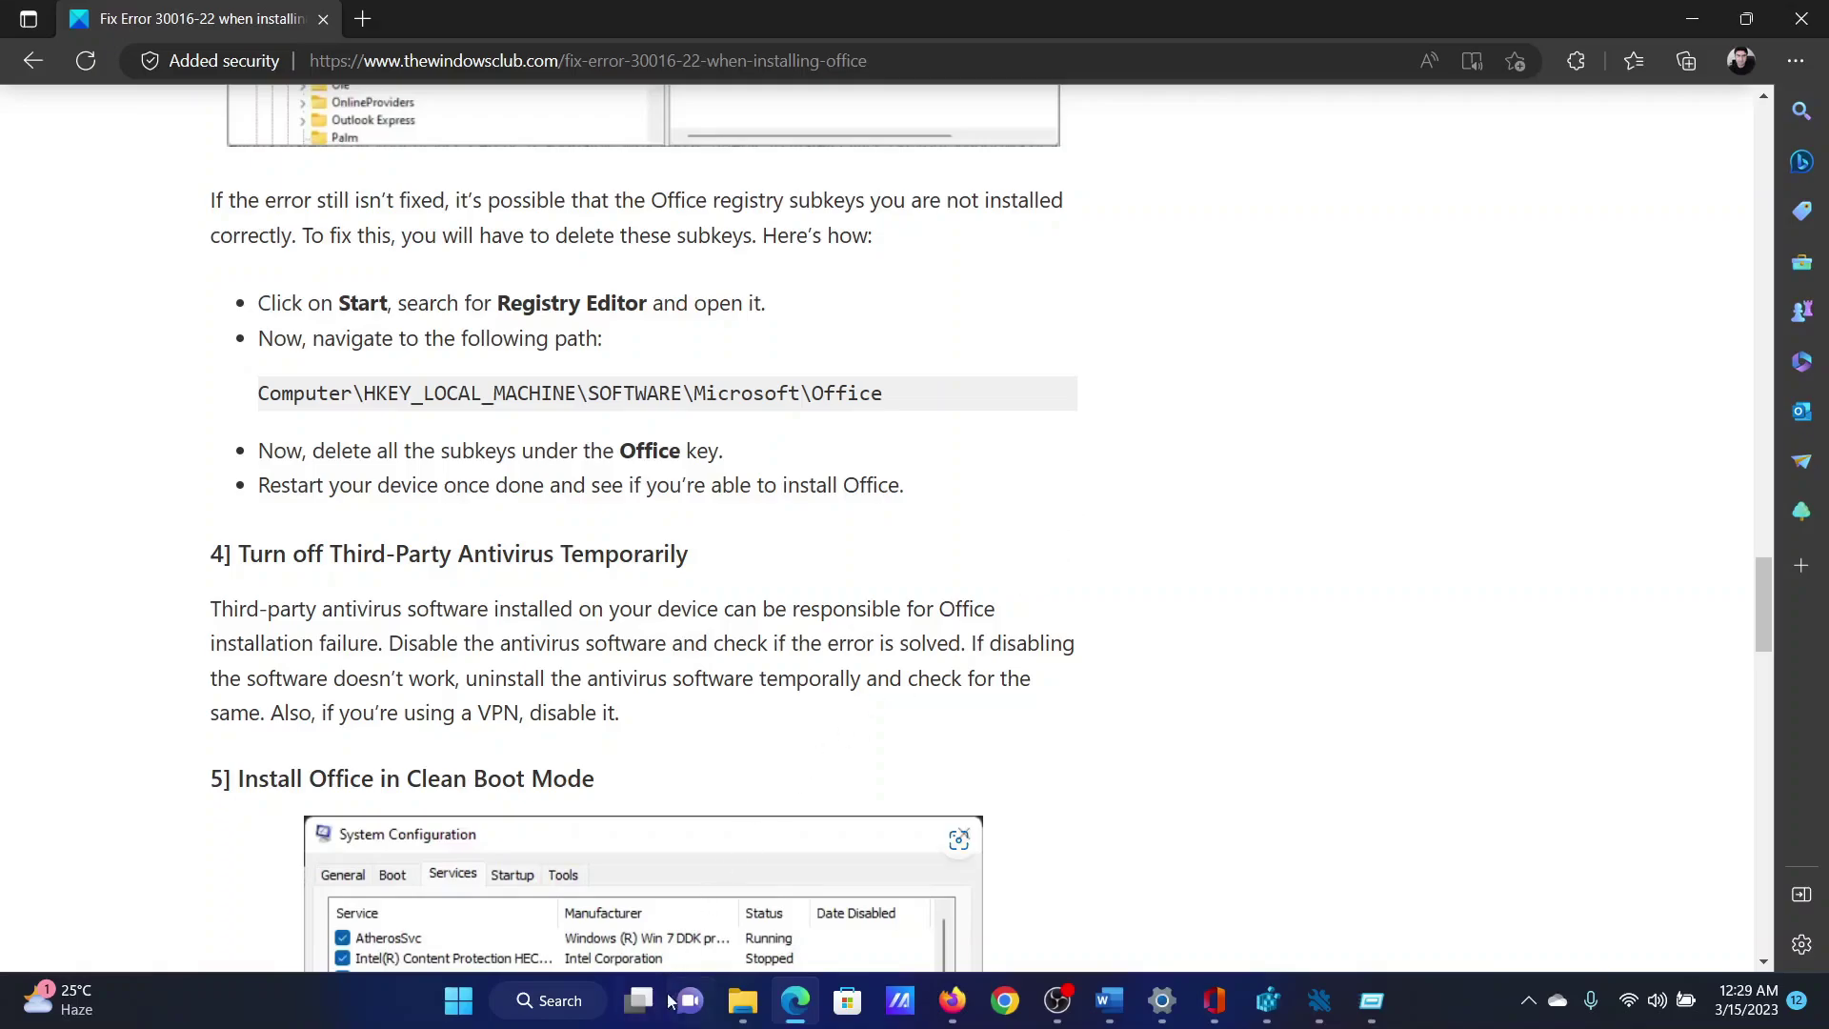
# Step: Open Windows Security's Virus & threat protection settings to check Real-time protection
pyautogui.click(559, 1000)
pyautogui.write('win')
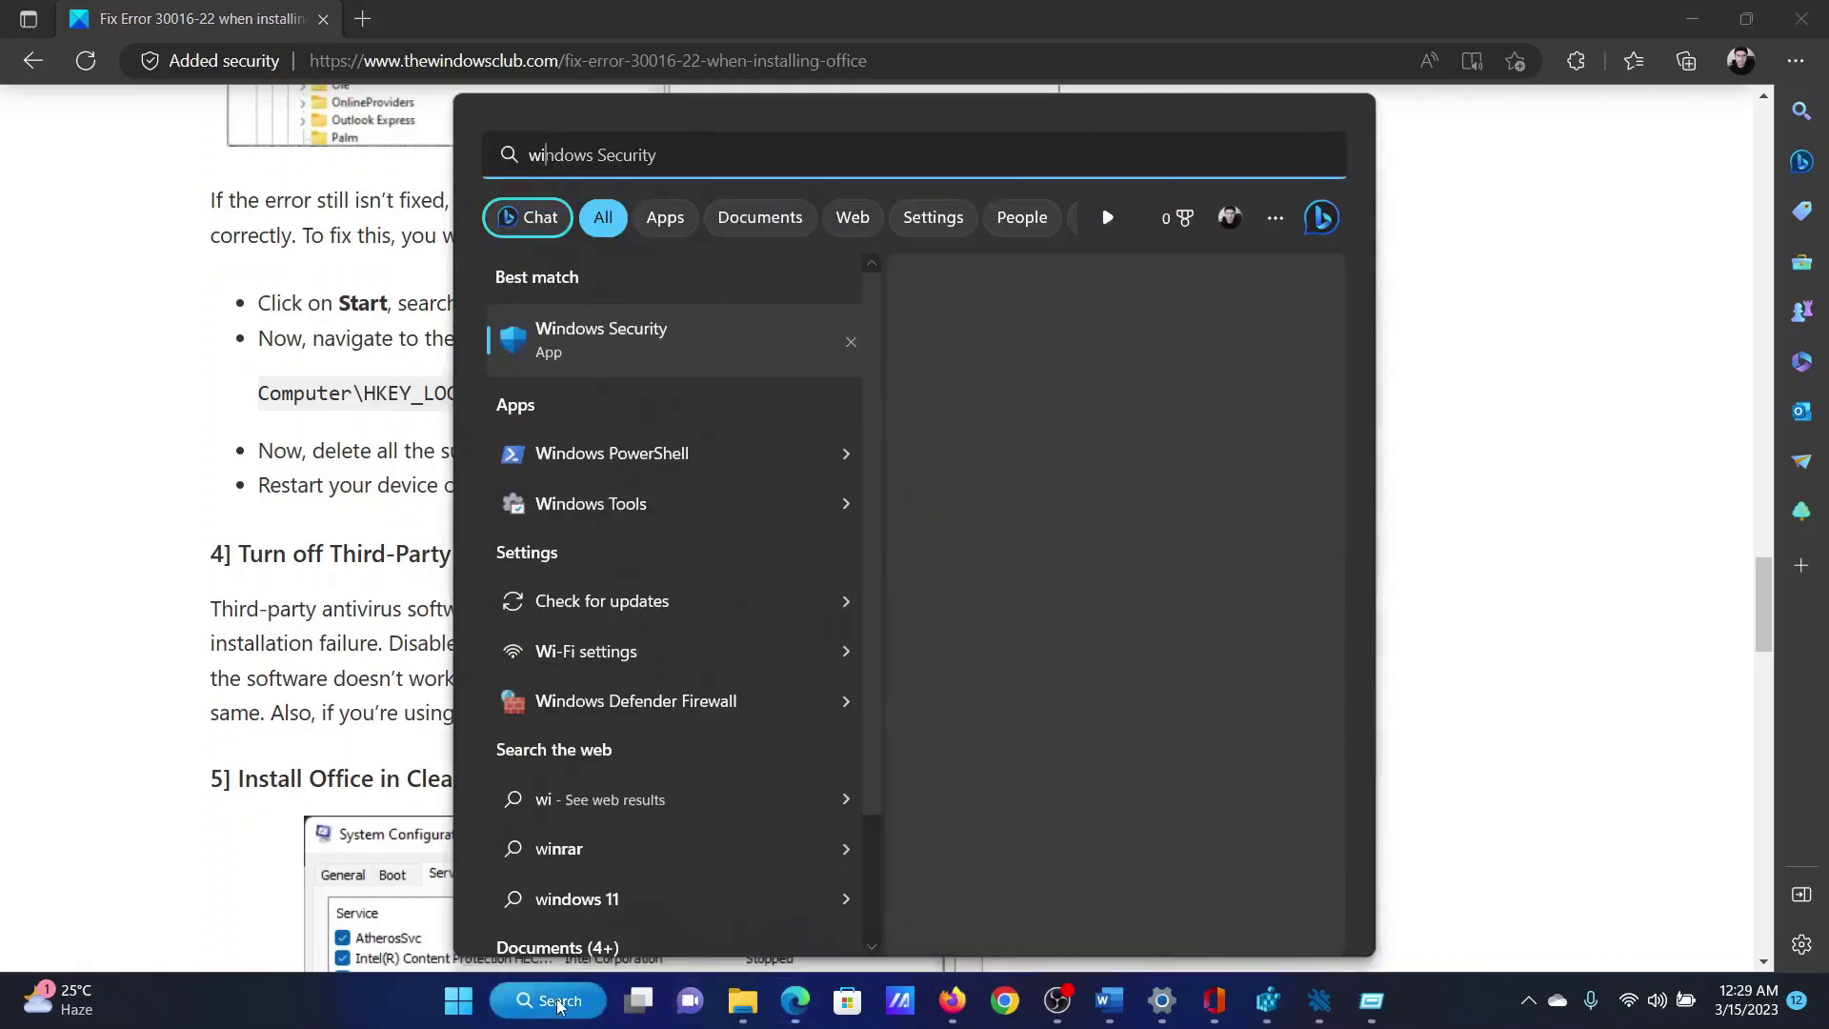
pyautogui.click(569, 335)
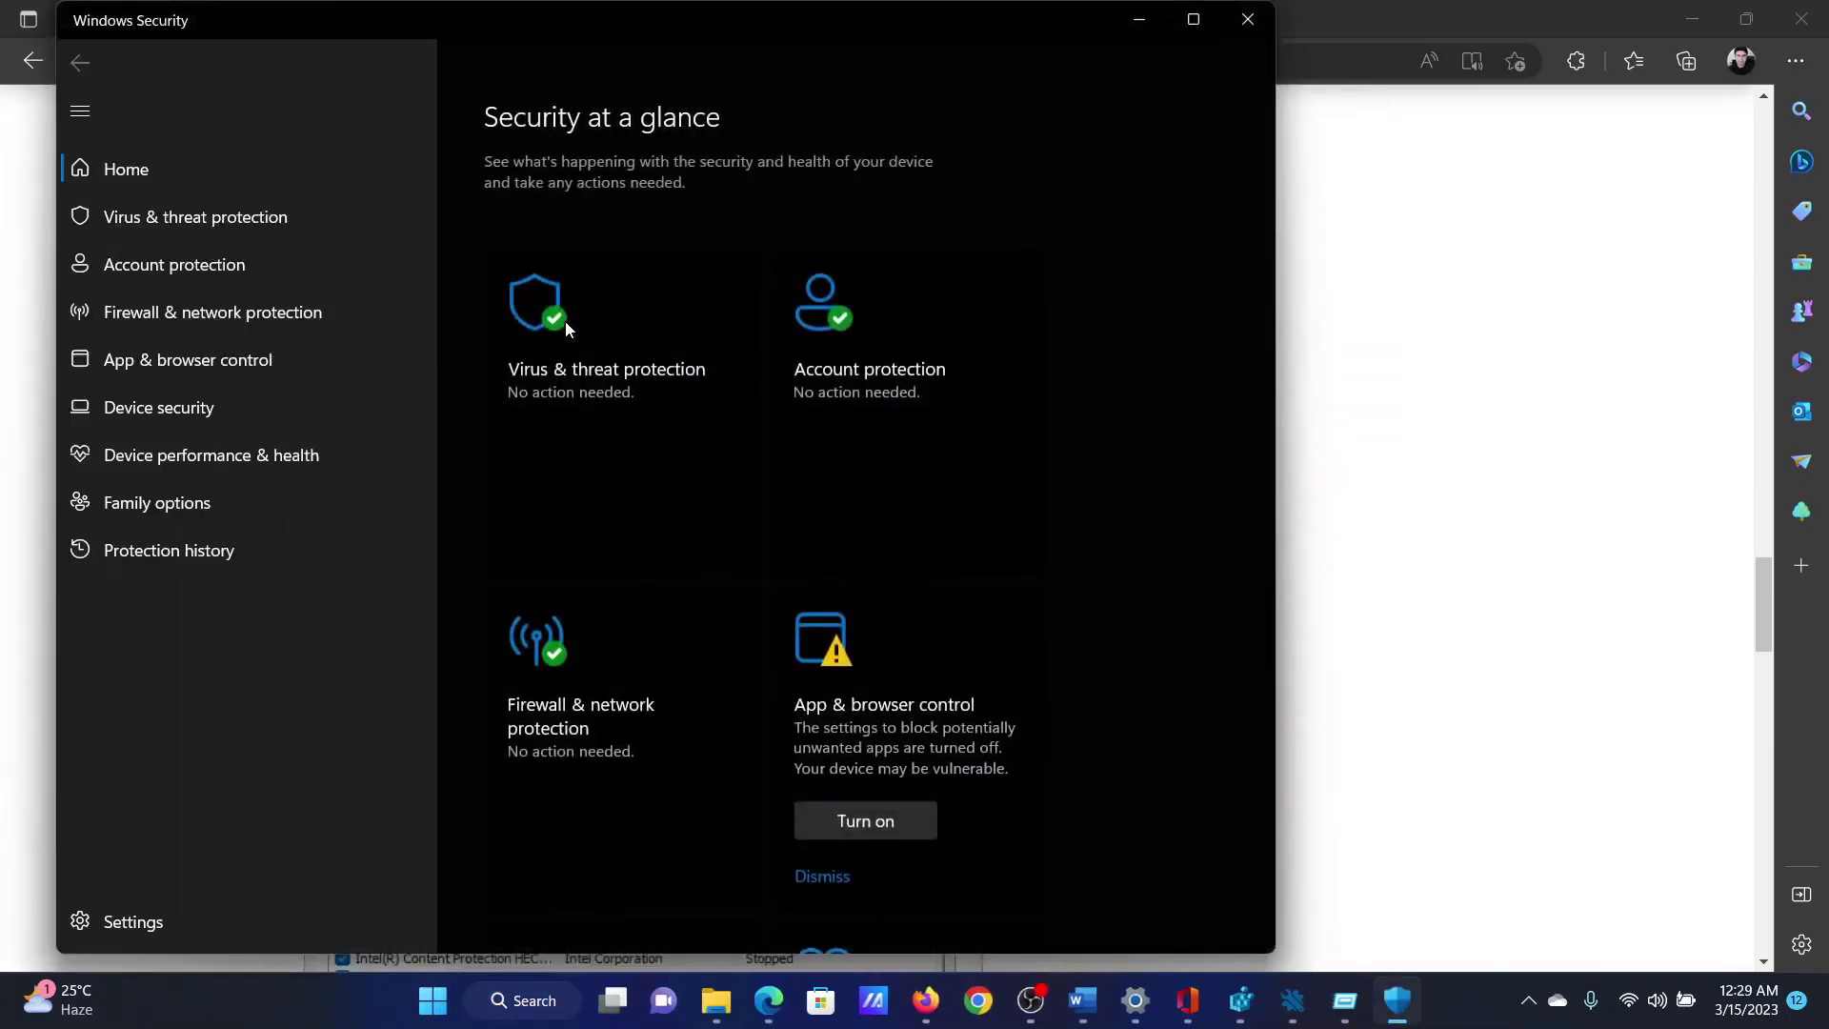
pyautogui.click(291, 227)
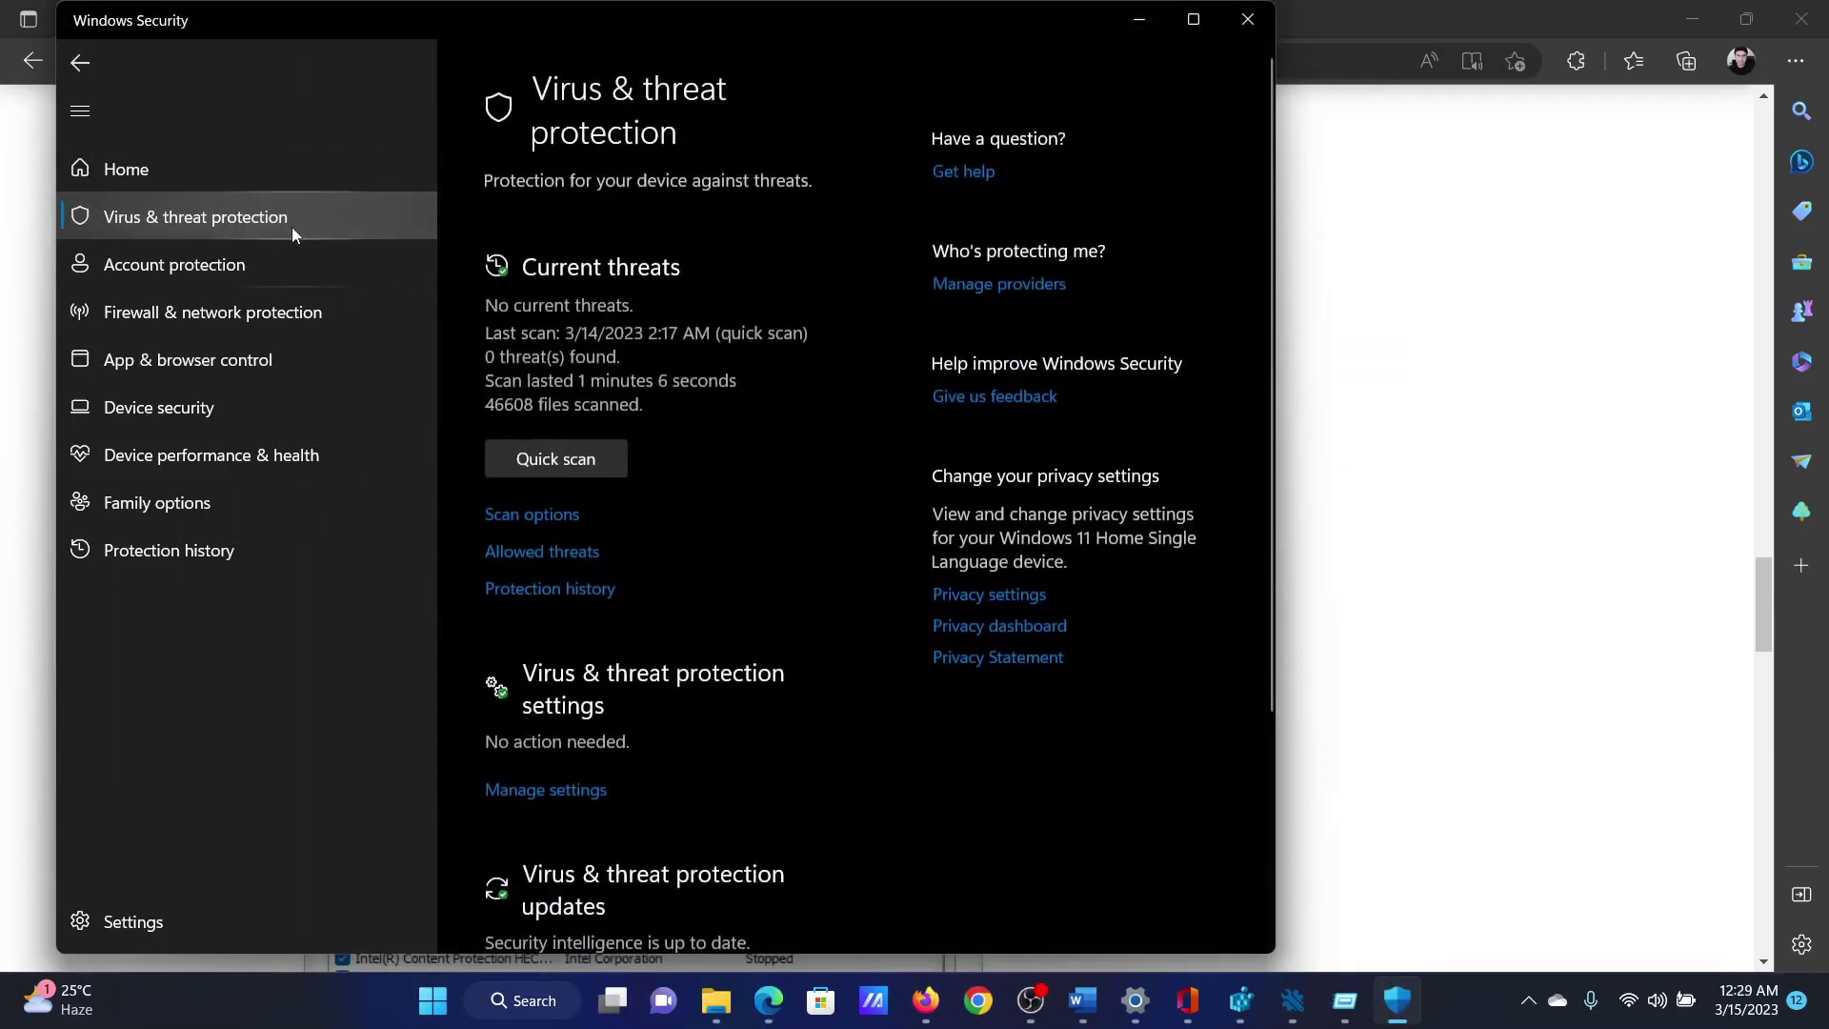
pyautogui.click(564, 790)
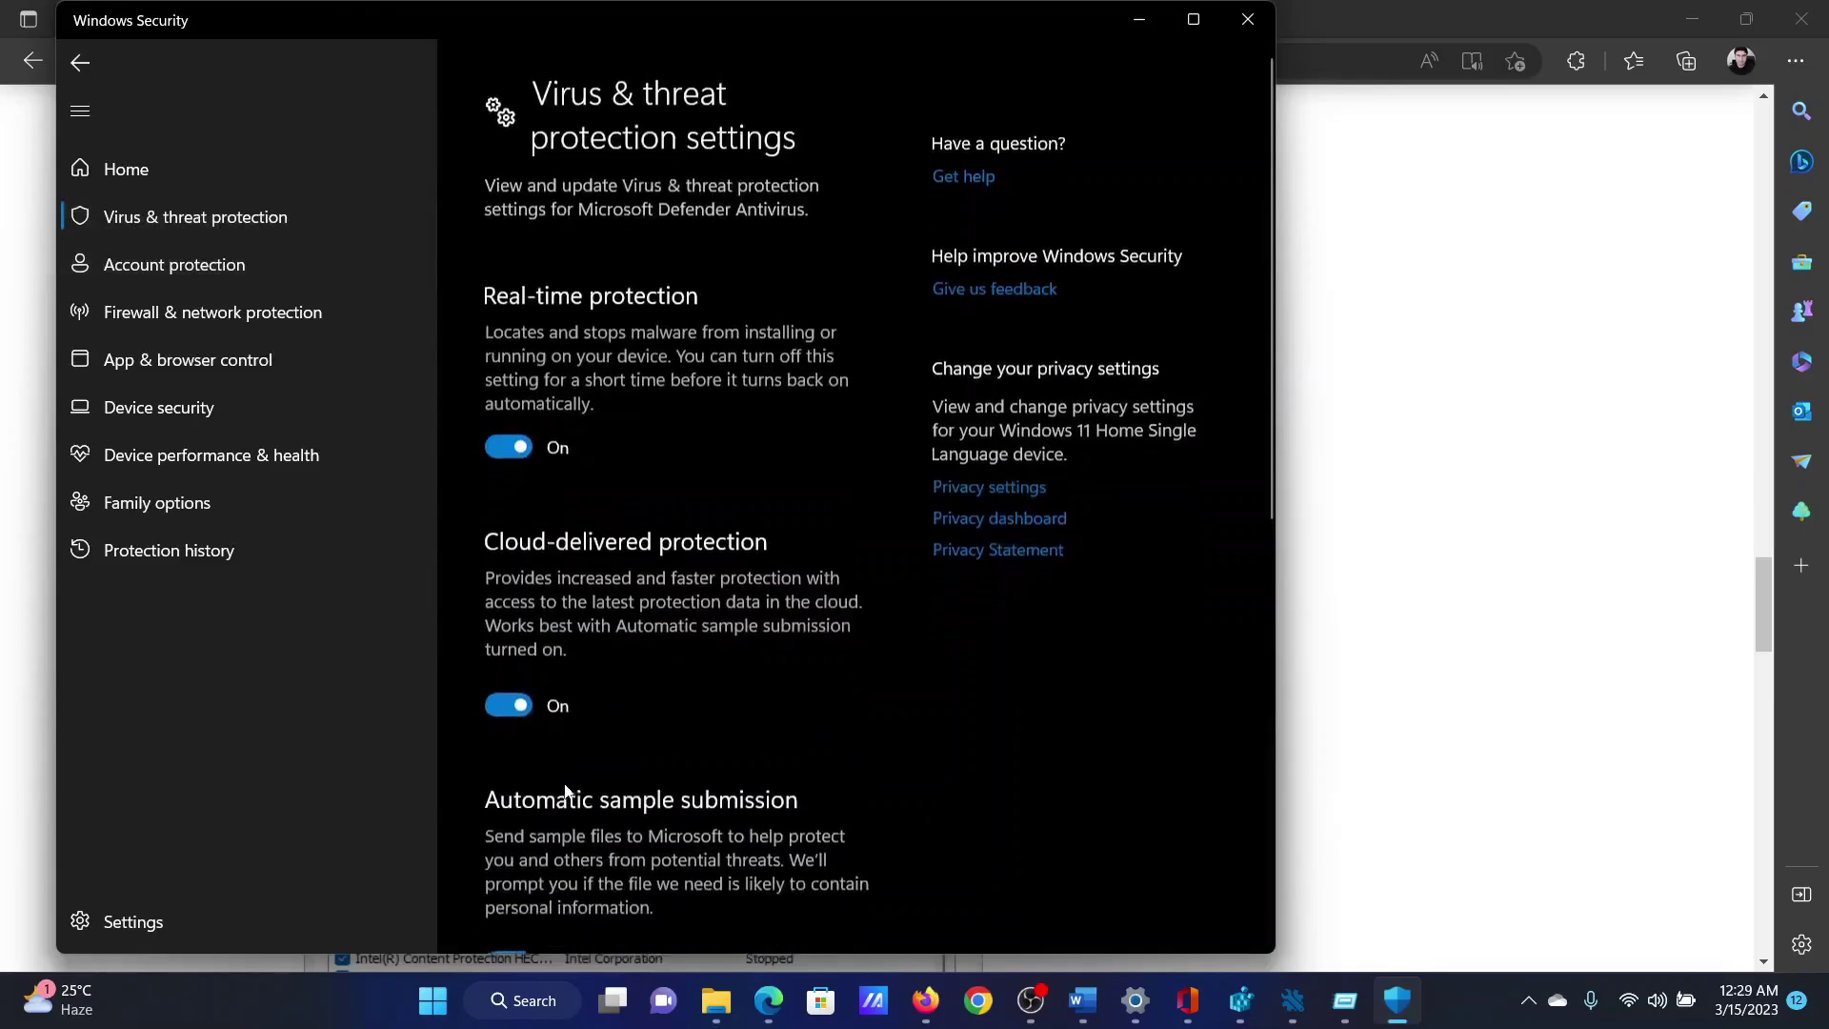
pyautogui.click(1455, 308)
# Step: Launch System Configuration by running msconfig from the Run dialog
pyautogui.scroll(-8, 784, 651)
pyautogui.scroll(3, 784, 655)
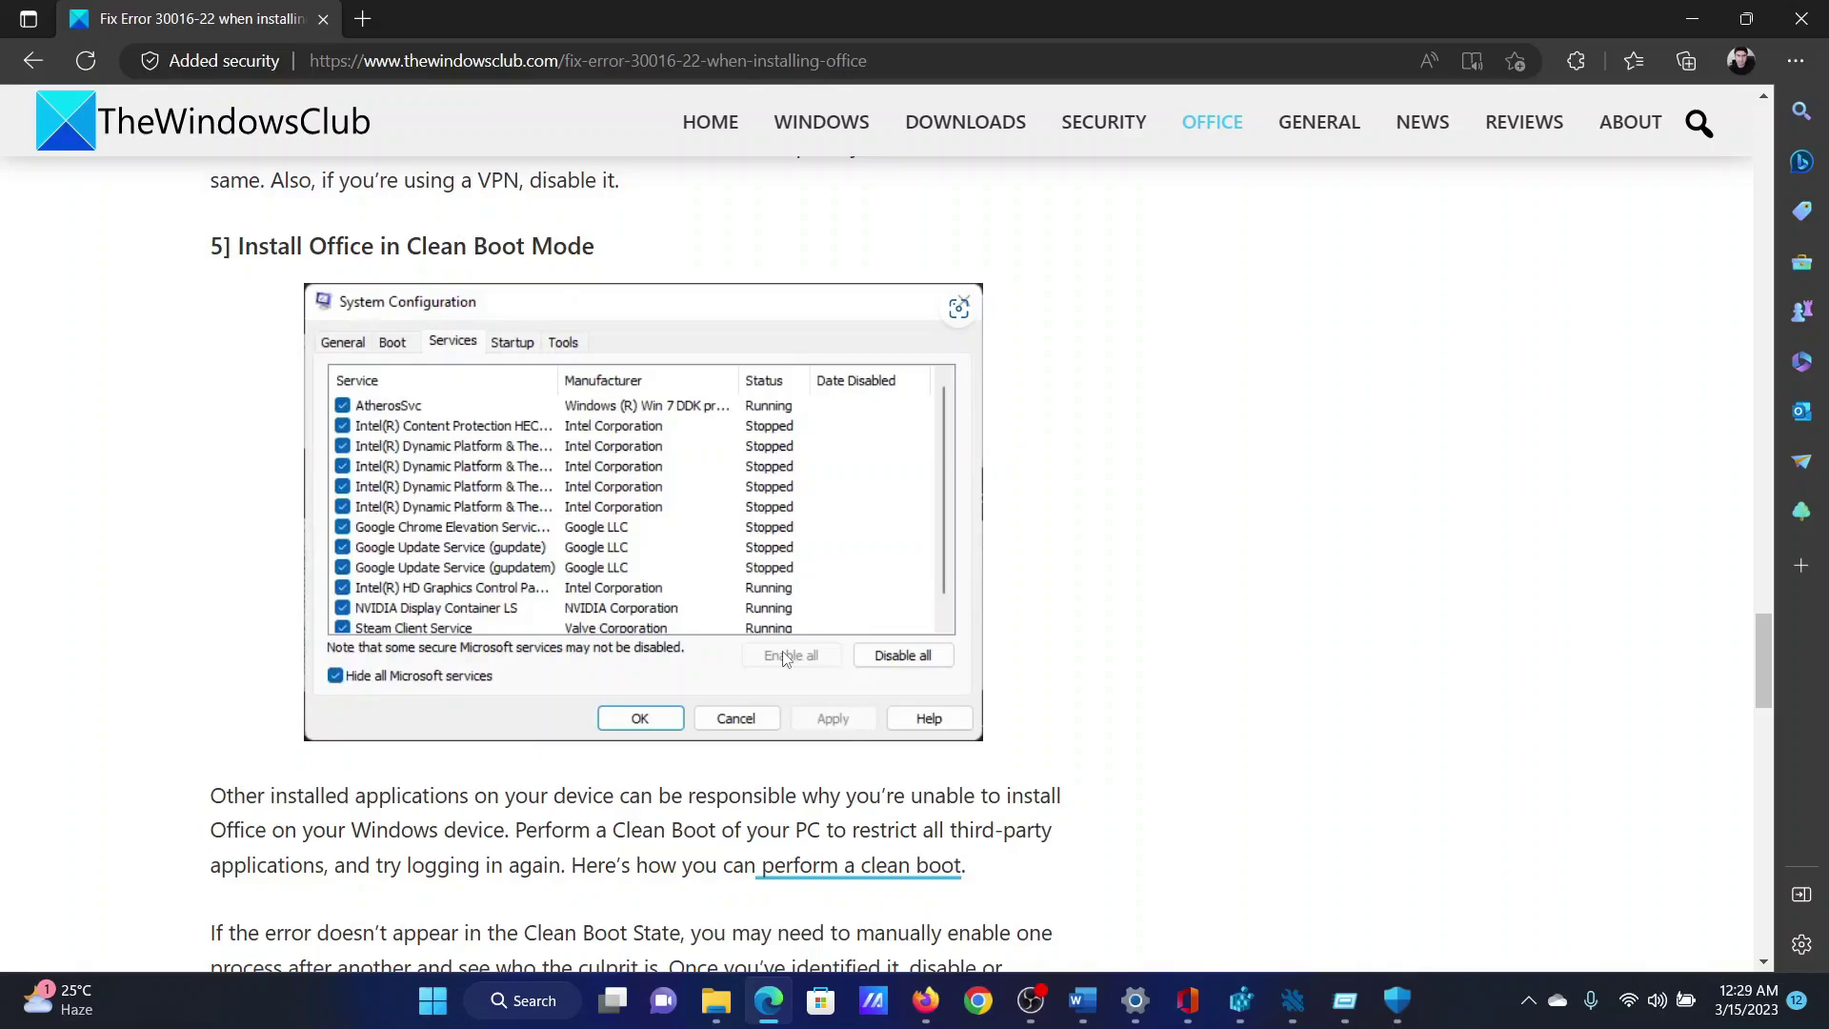
pyautogui.press('super+r')
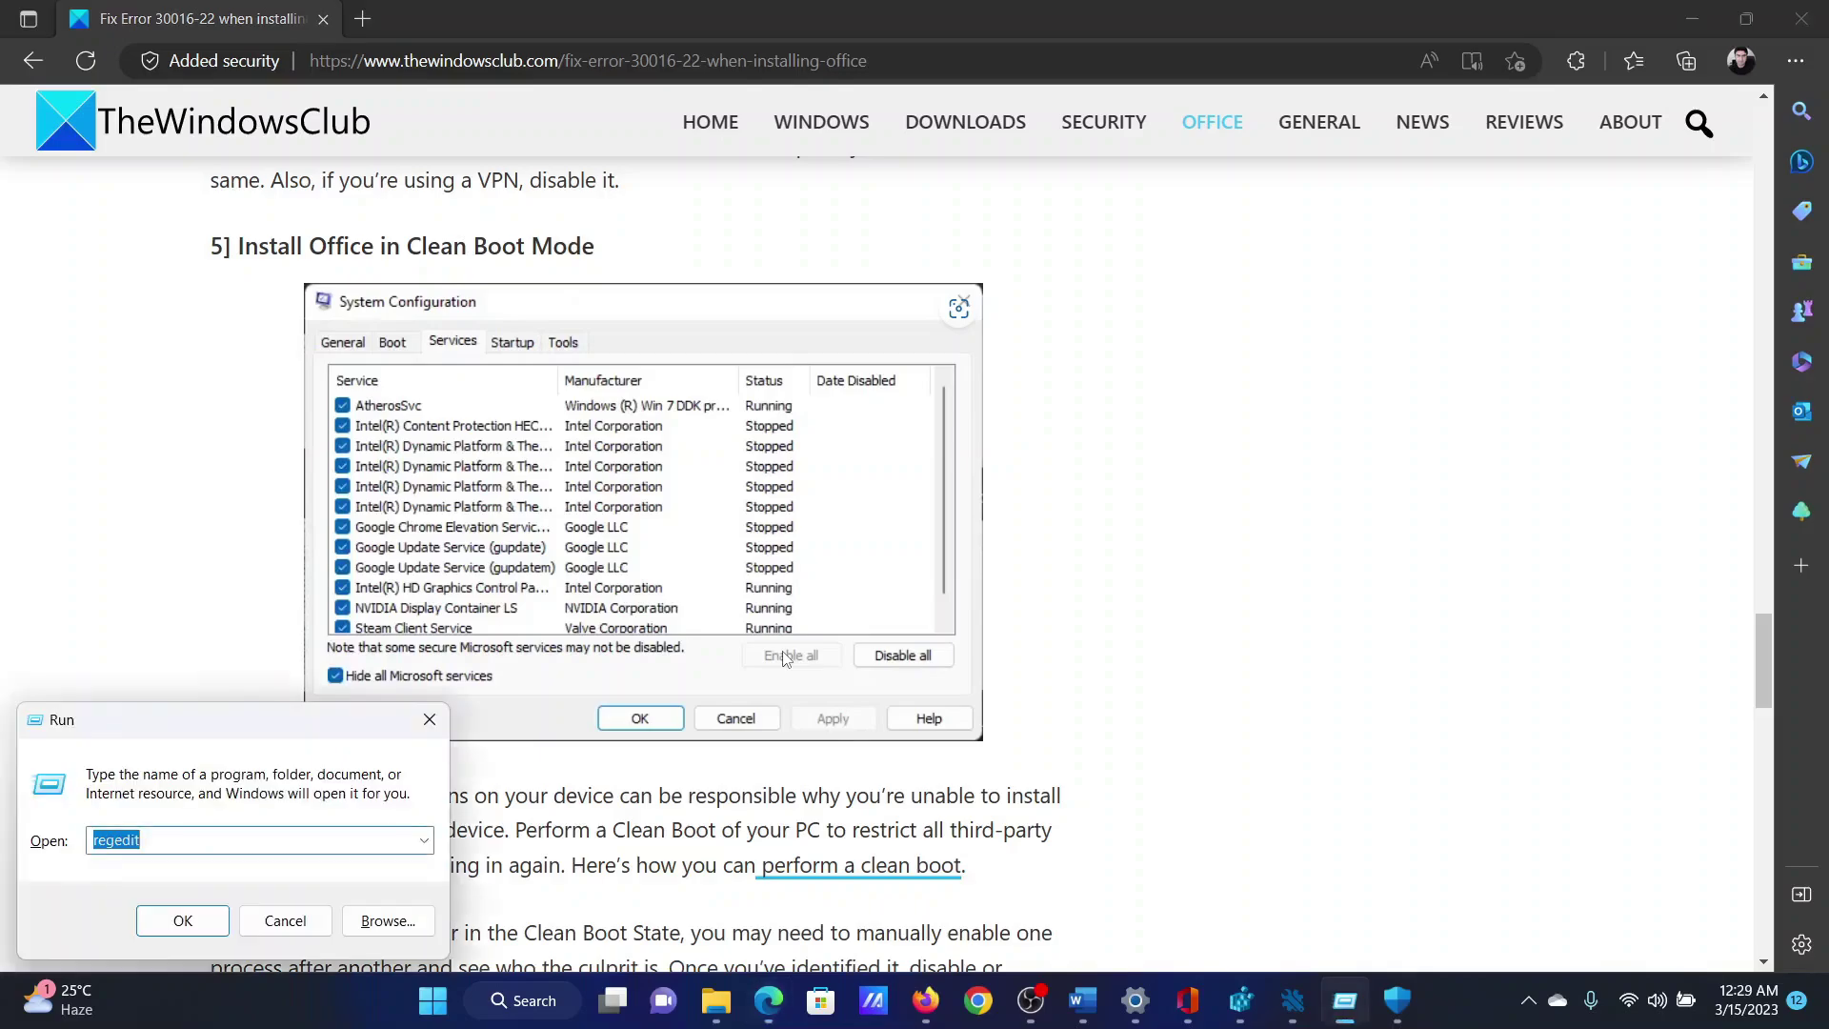
pyautogui.write('msc')
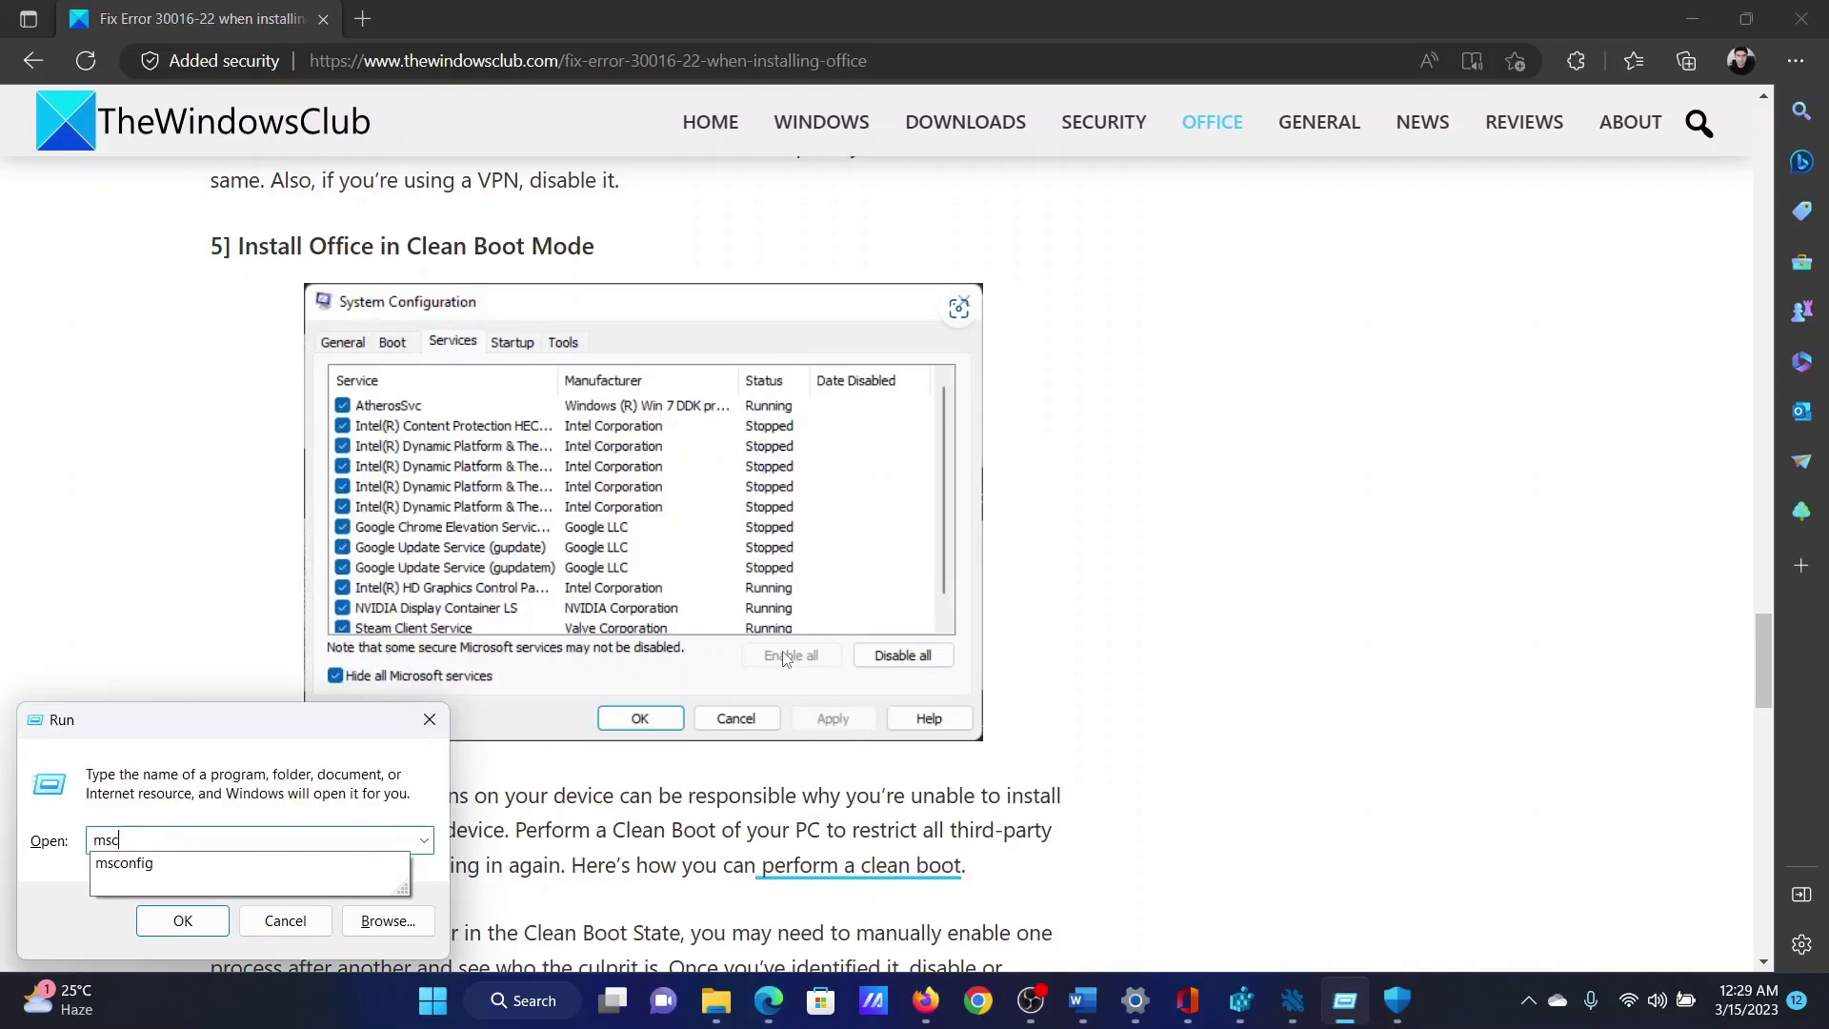
pyautogui.press('Down')
pyautogui.press('Return')
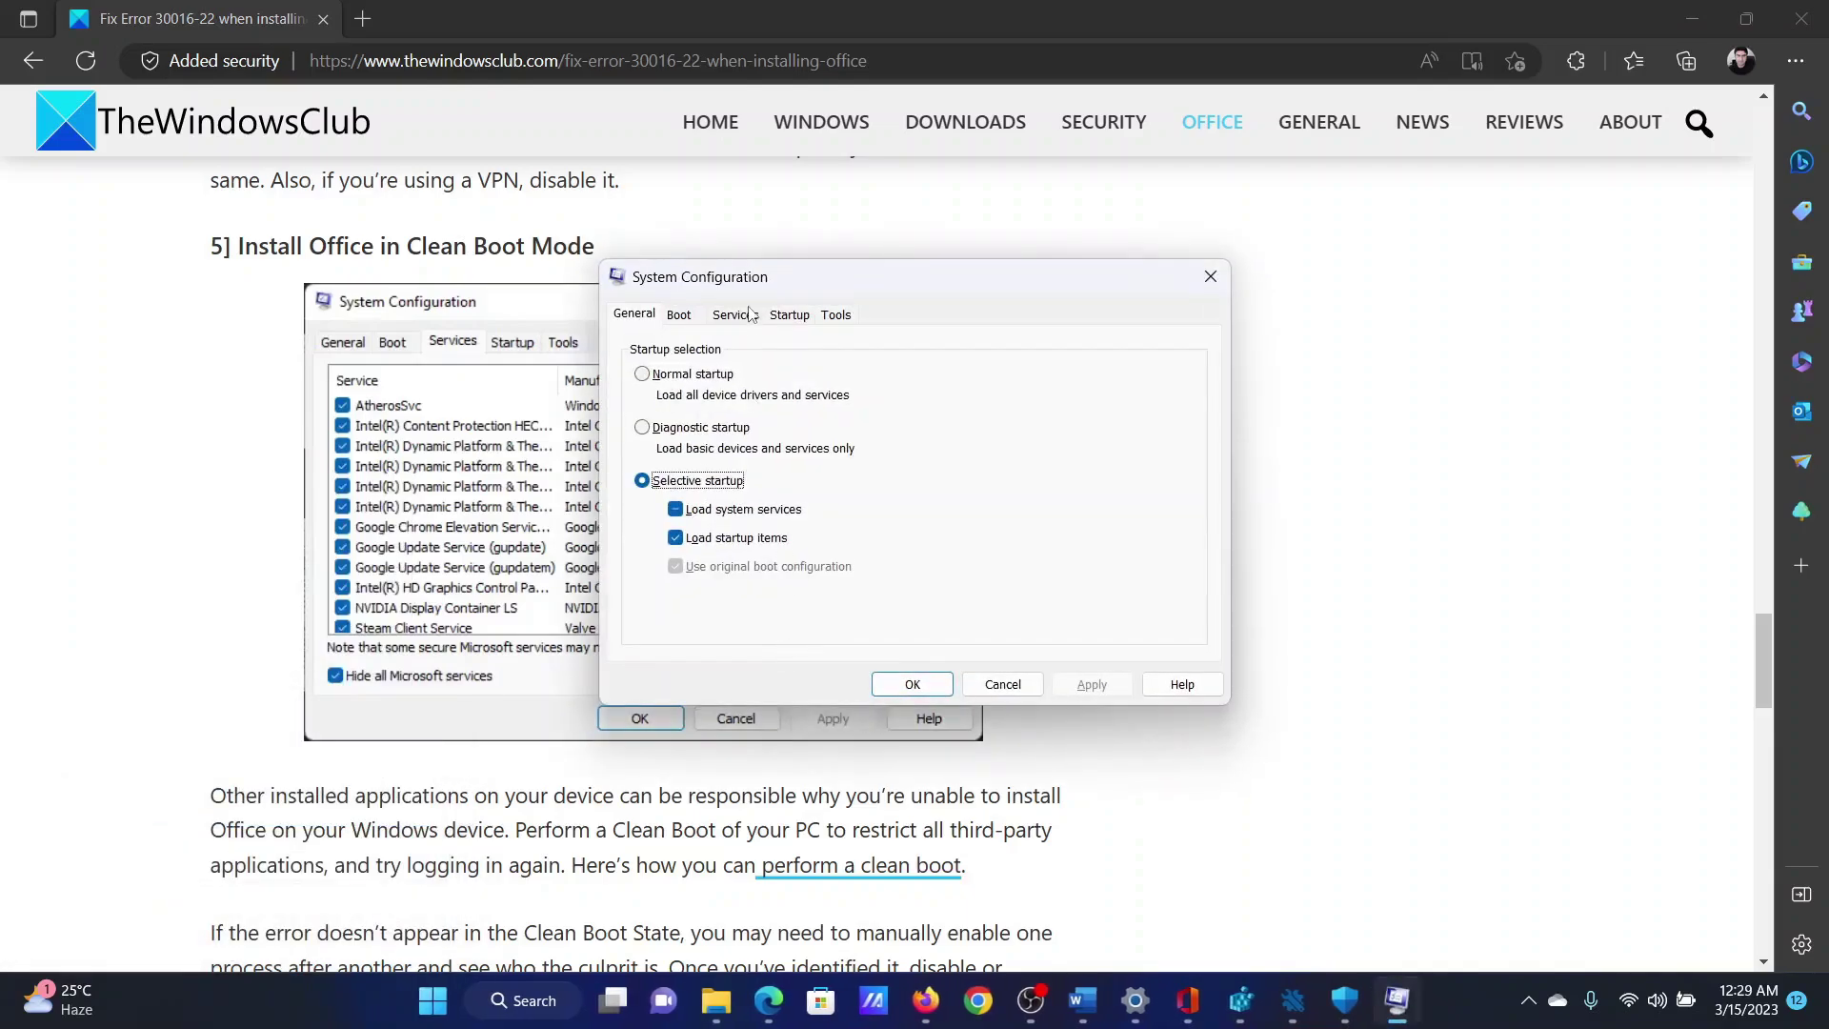
# Step: Hide all Microsoft services, disable the remaining services, apply and close
pyautogui.click(747, 317)
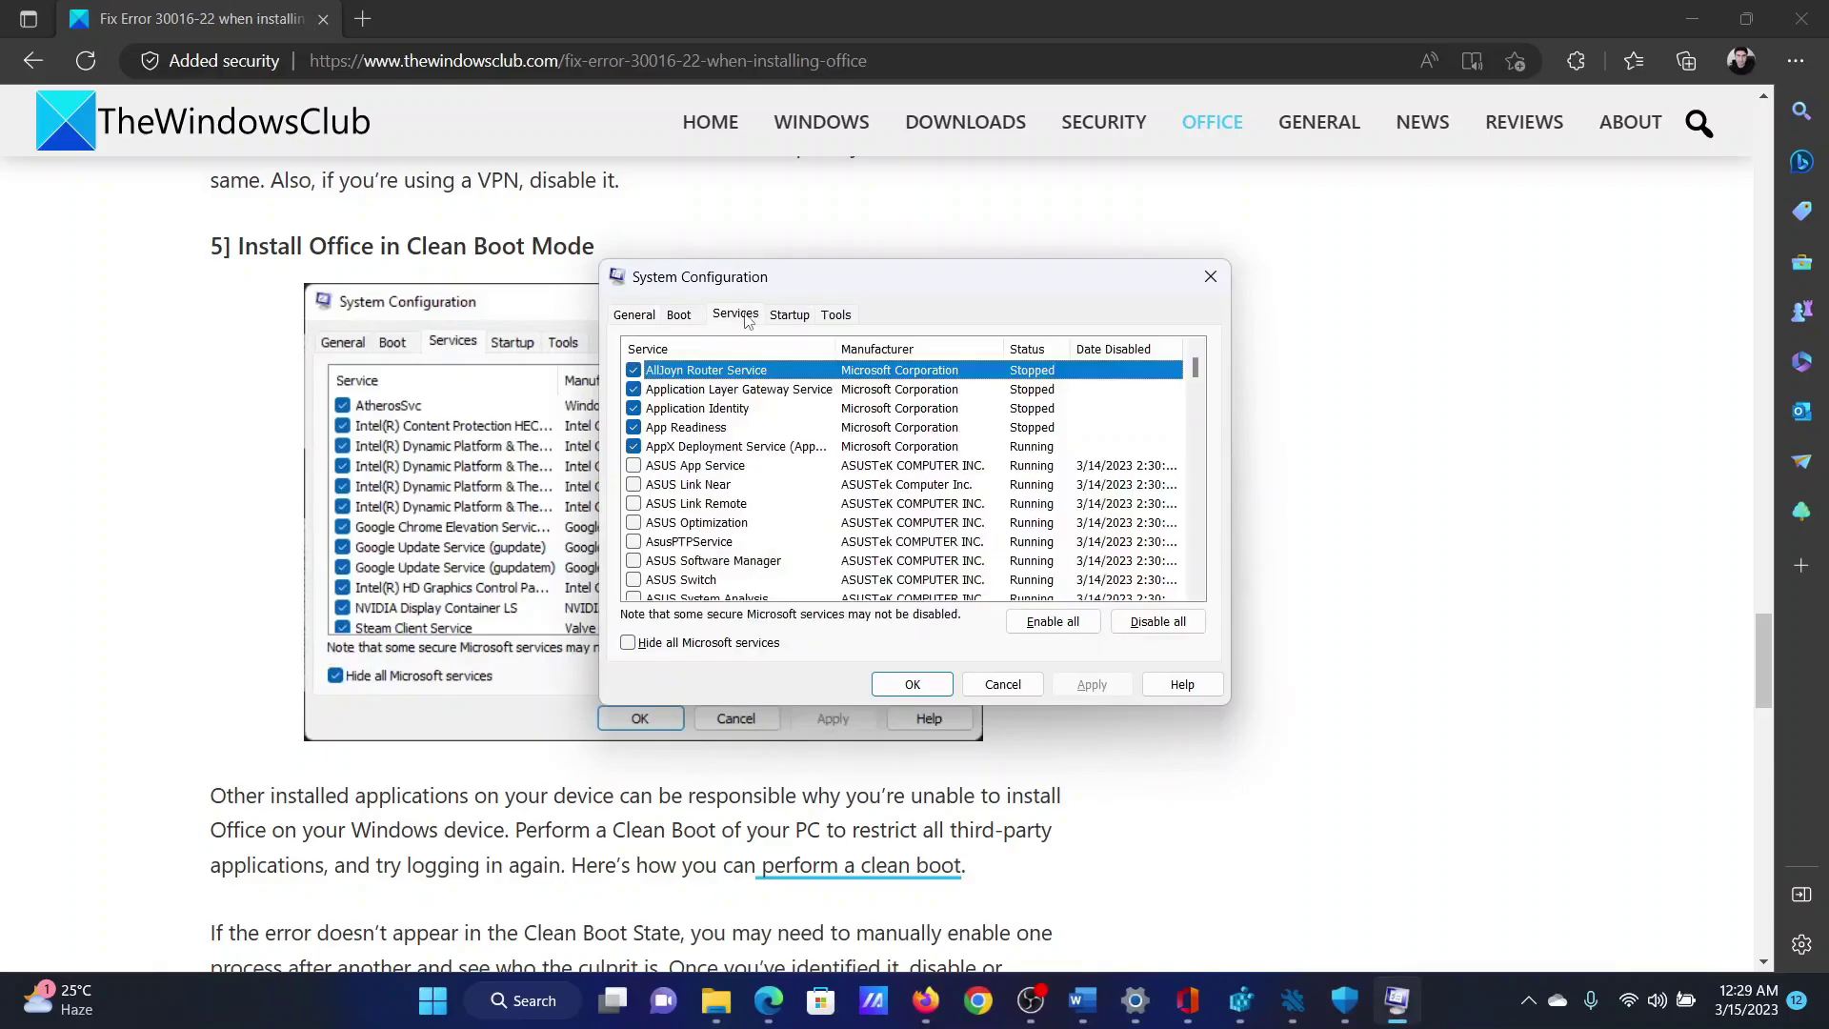
pyautogui.click(628, 642)
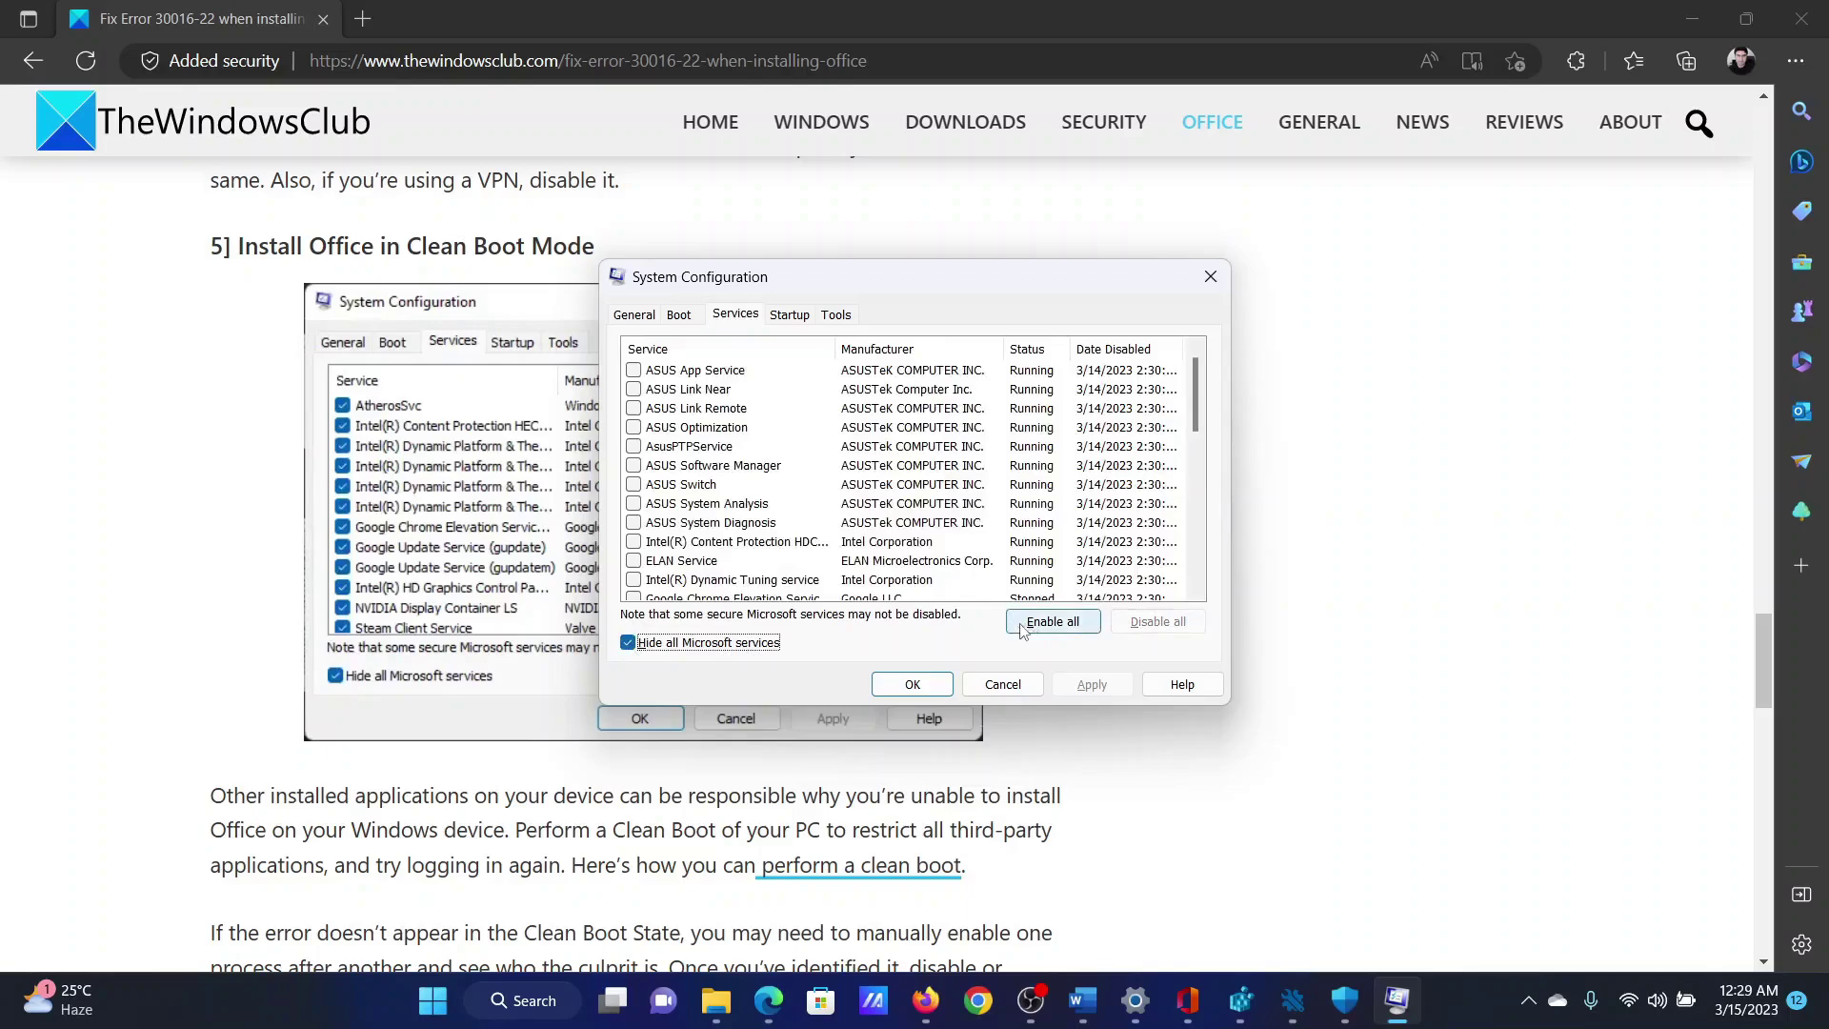
pyautogui.click(633, 447)
pyautogui.click(632, 429)
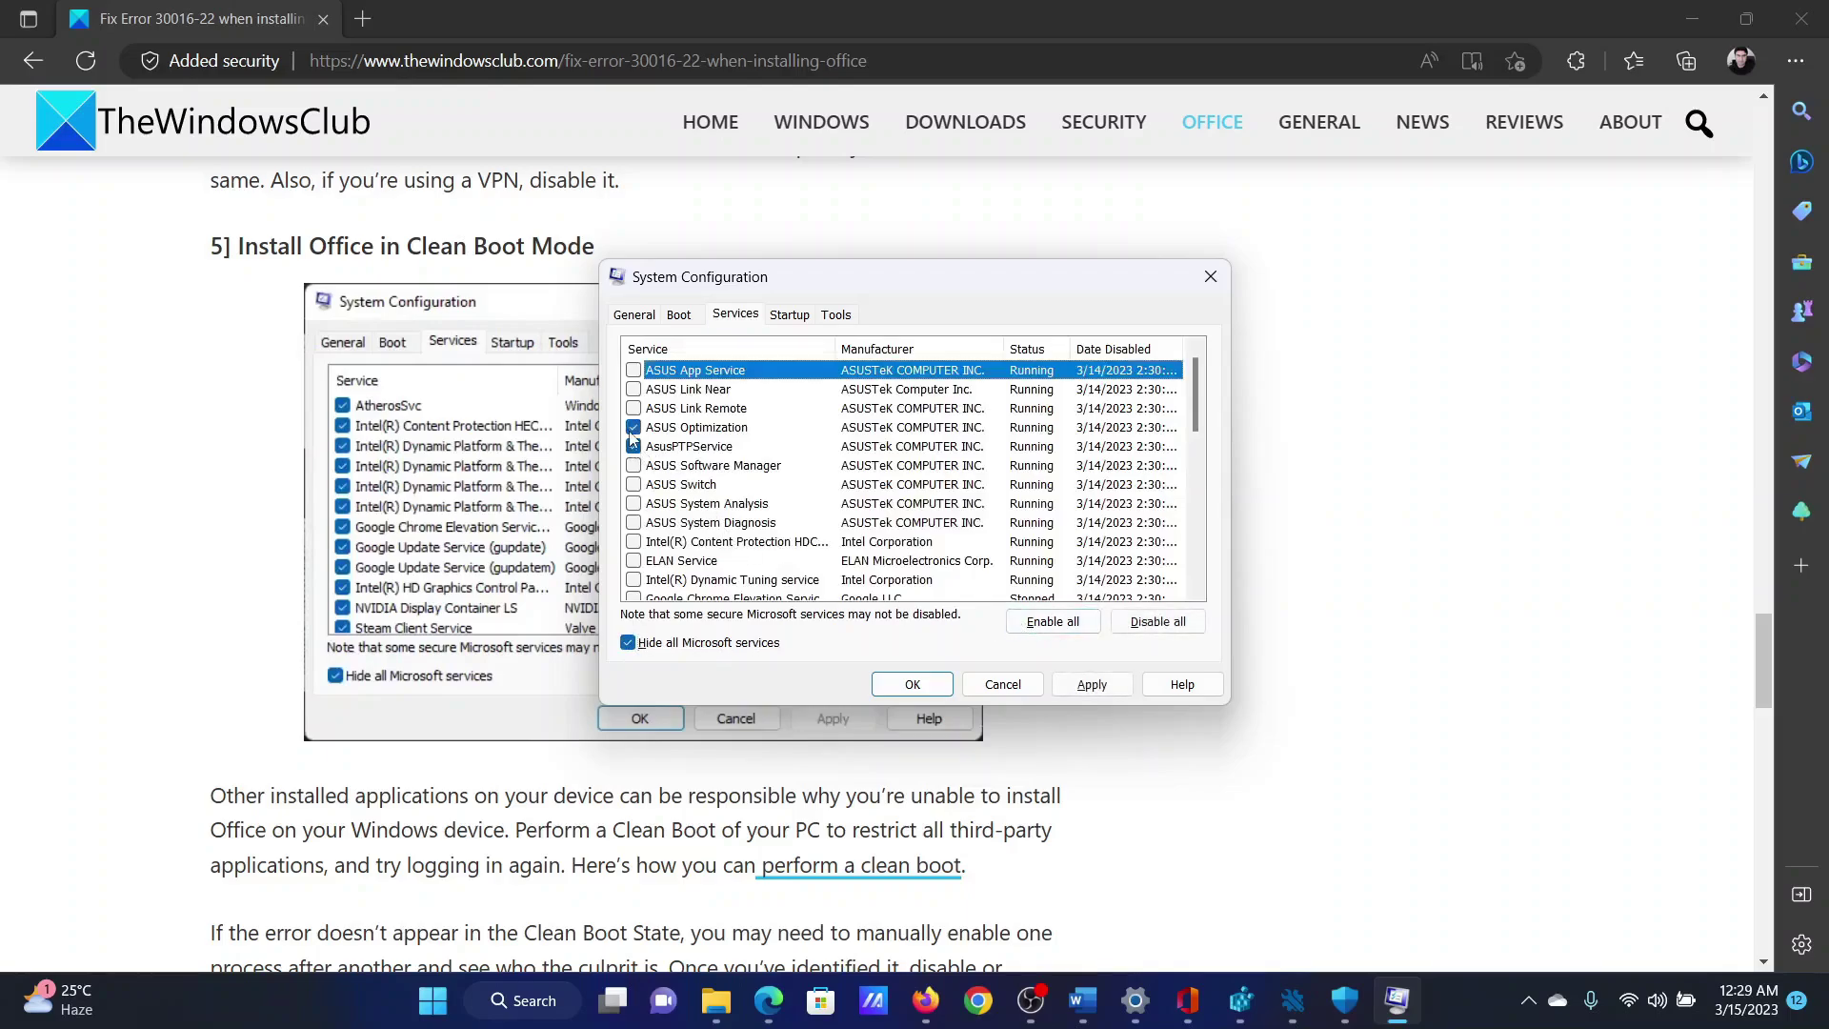
pyautogui.click(1158, 621)
pyautogui.click(1074, 686)
pyautogui.click(912, 684)
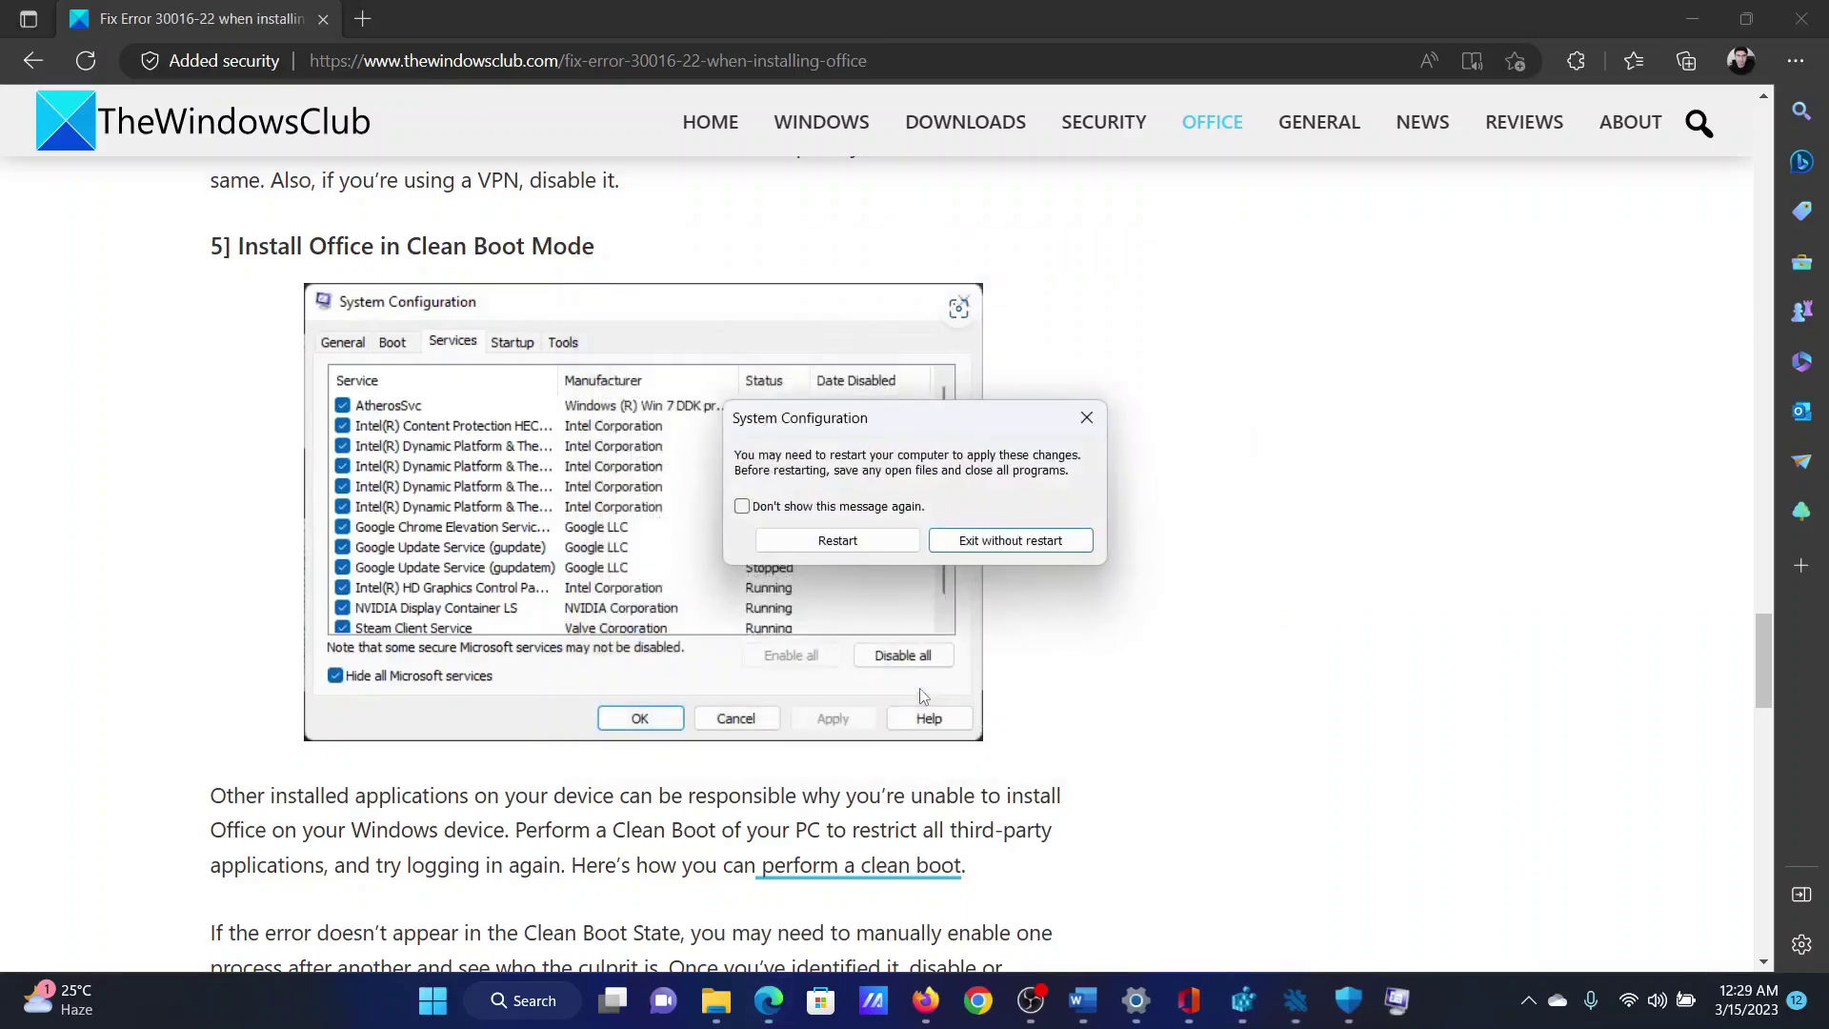
# Step: Dismiss the restart prompt without restarting and scroll down the article
pyautogui.click(1086, 418)
pyautogui.scroll(-6, 884, 731)
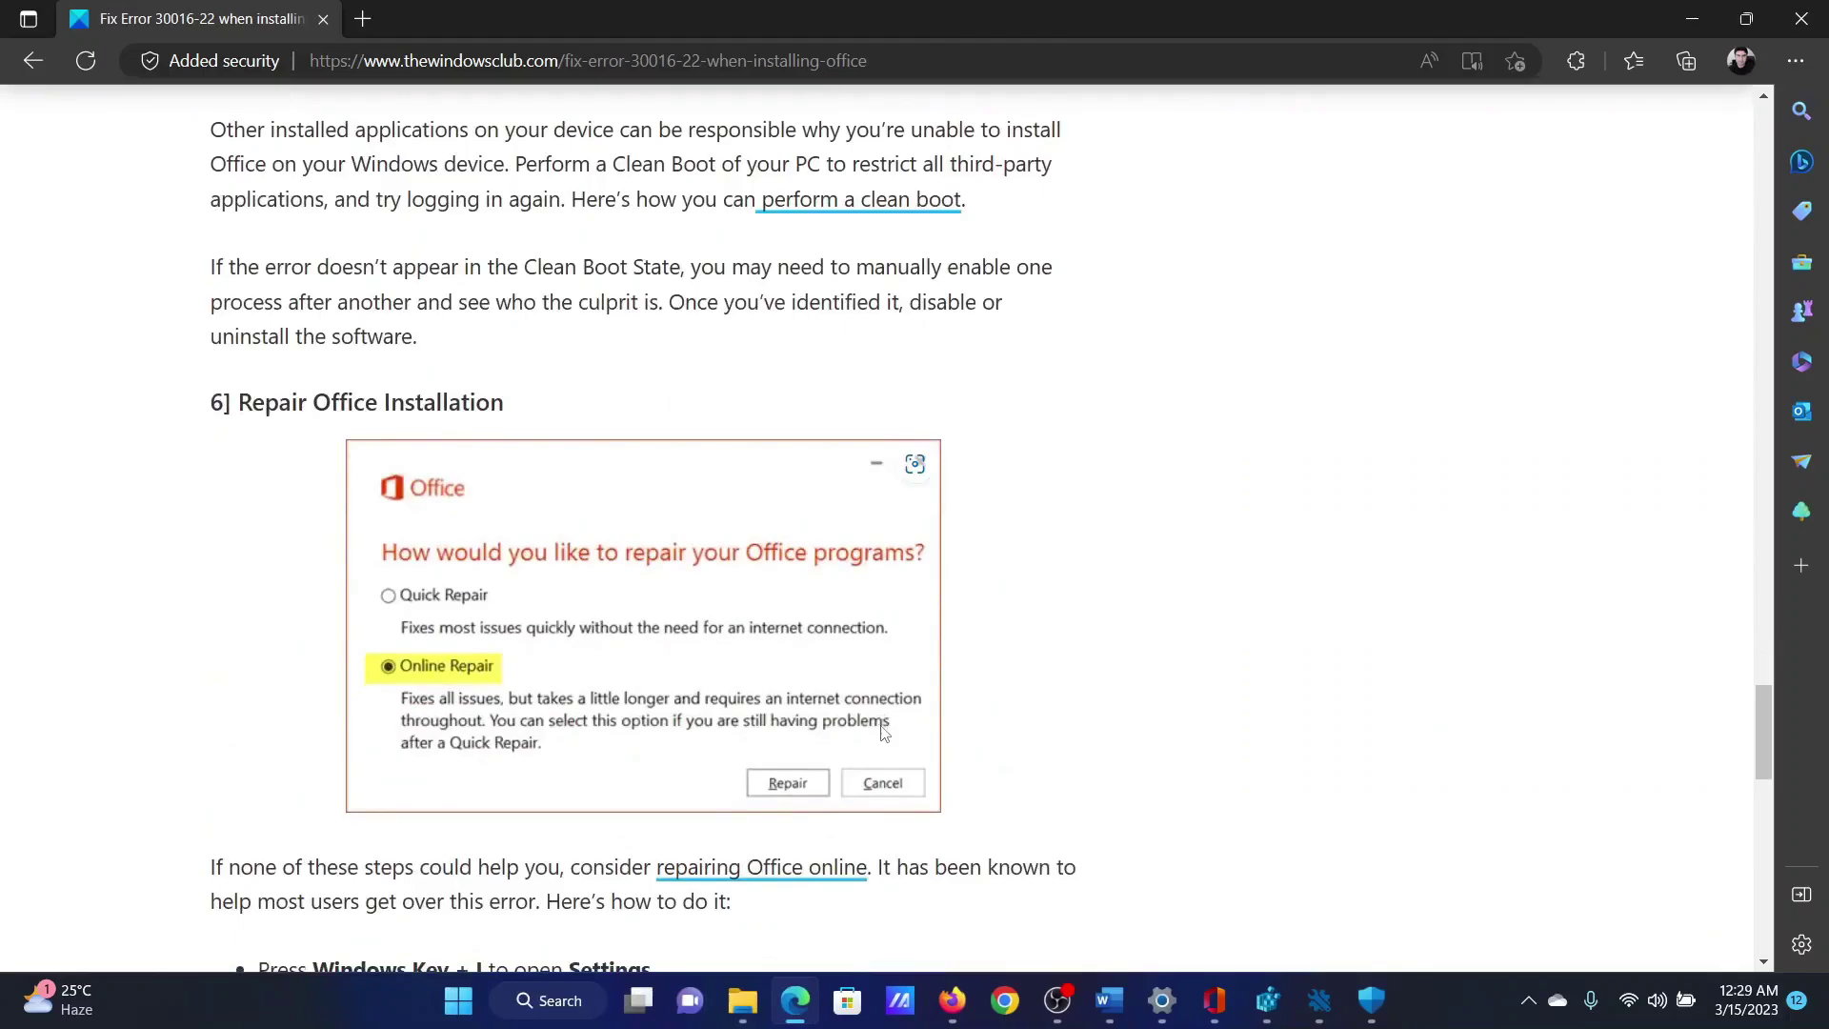
pyautogui.scroll(-2, 884, 732)
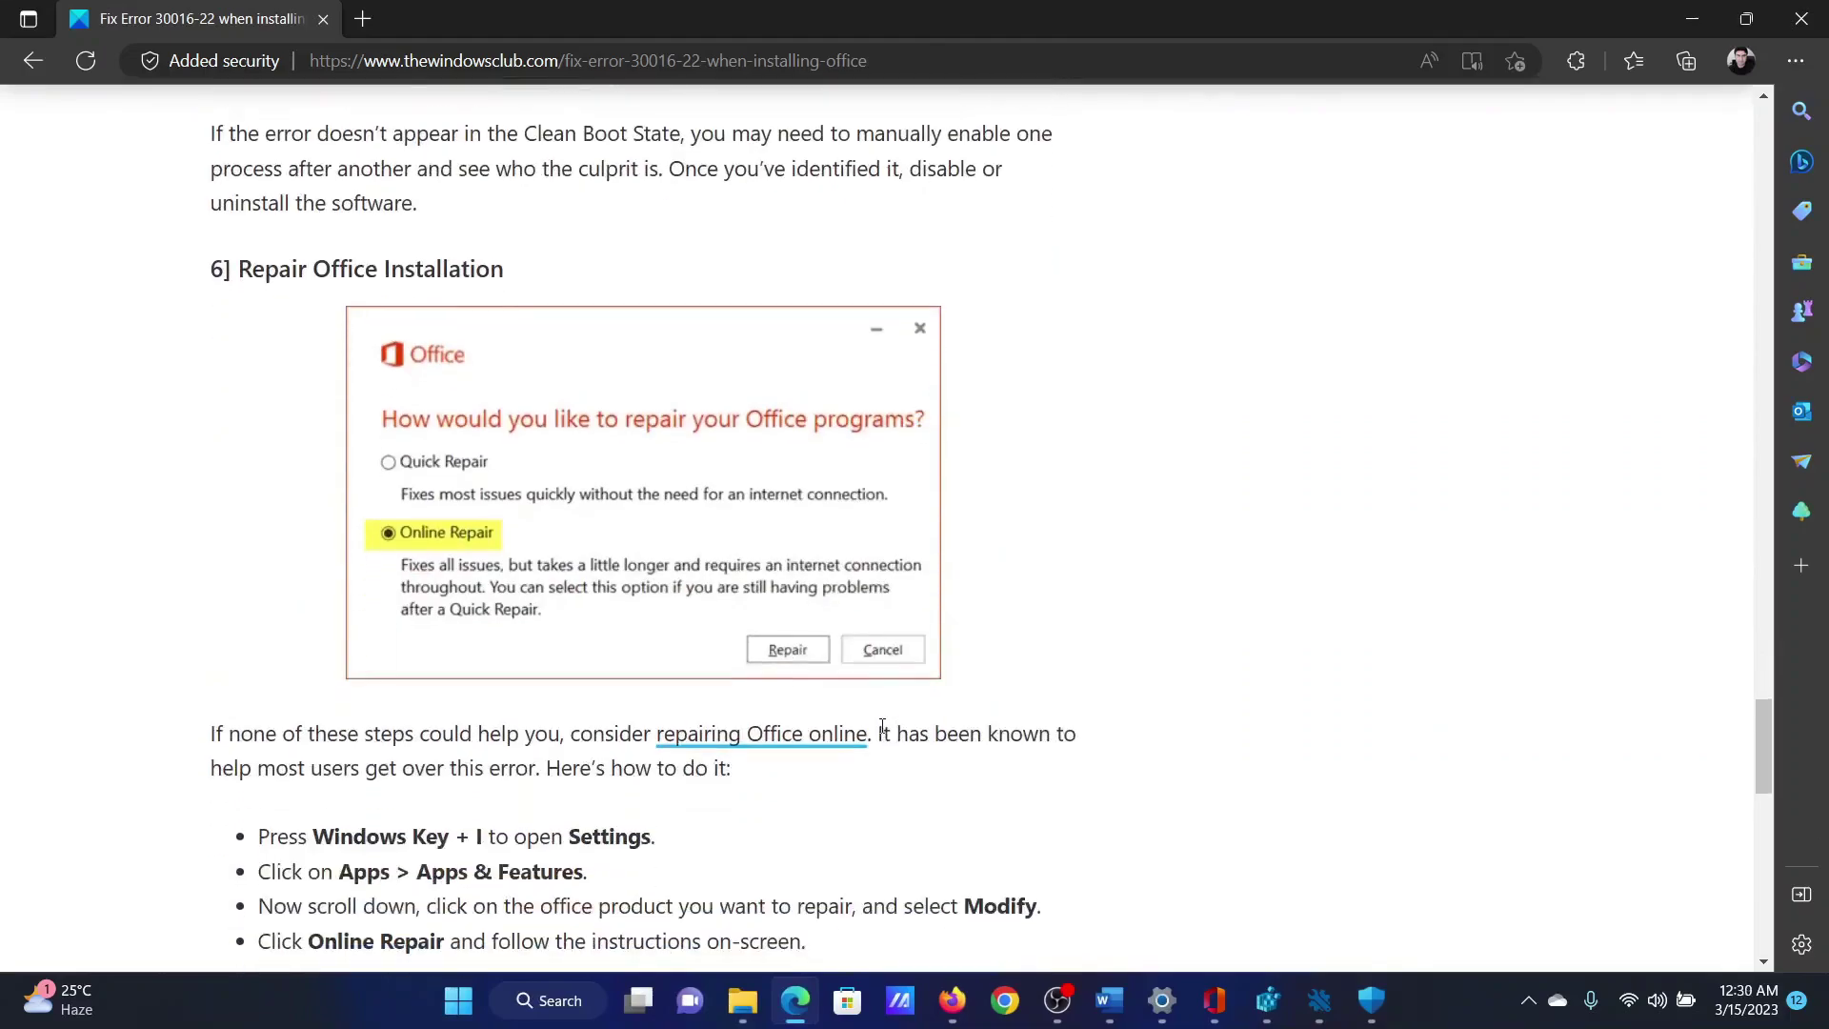
# Step: Start an Online Repair of Microsoft 365 - en-us from Settings' Installed apps
pyautogui.rightClick(458, 1000)
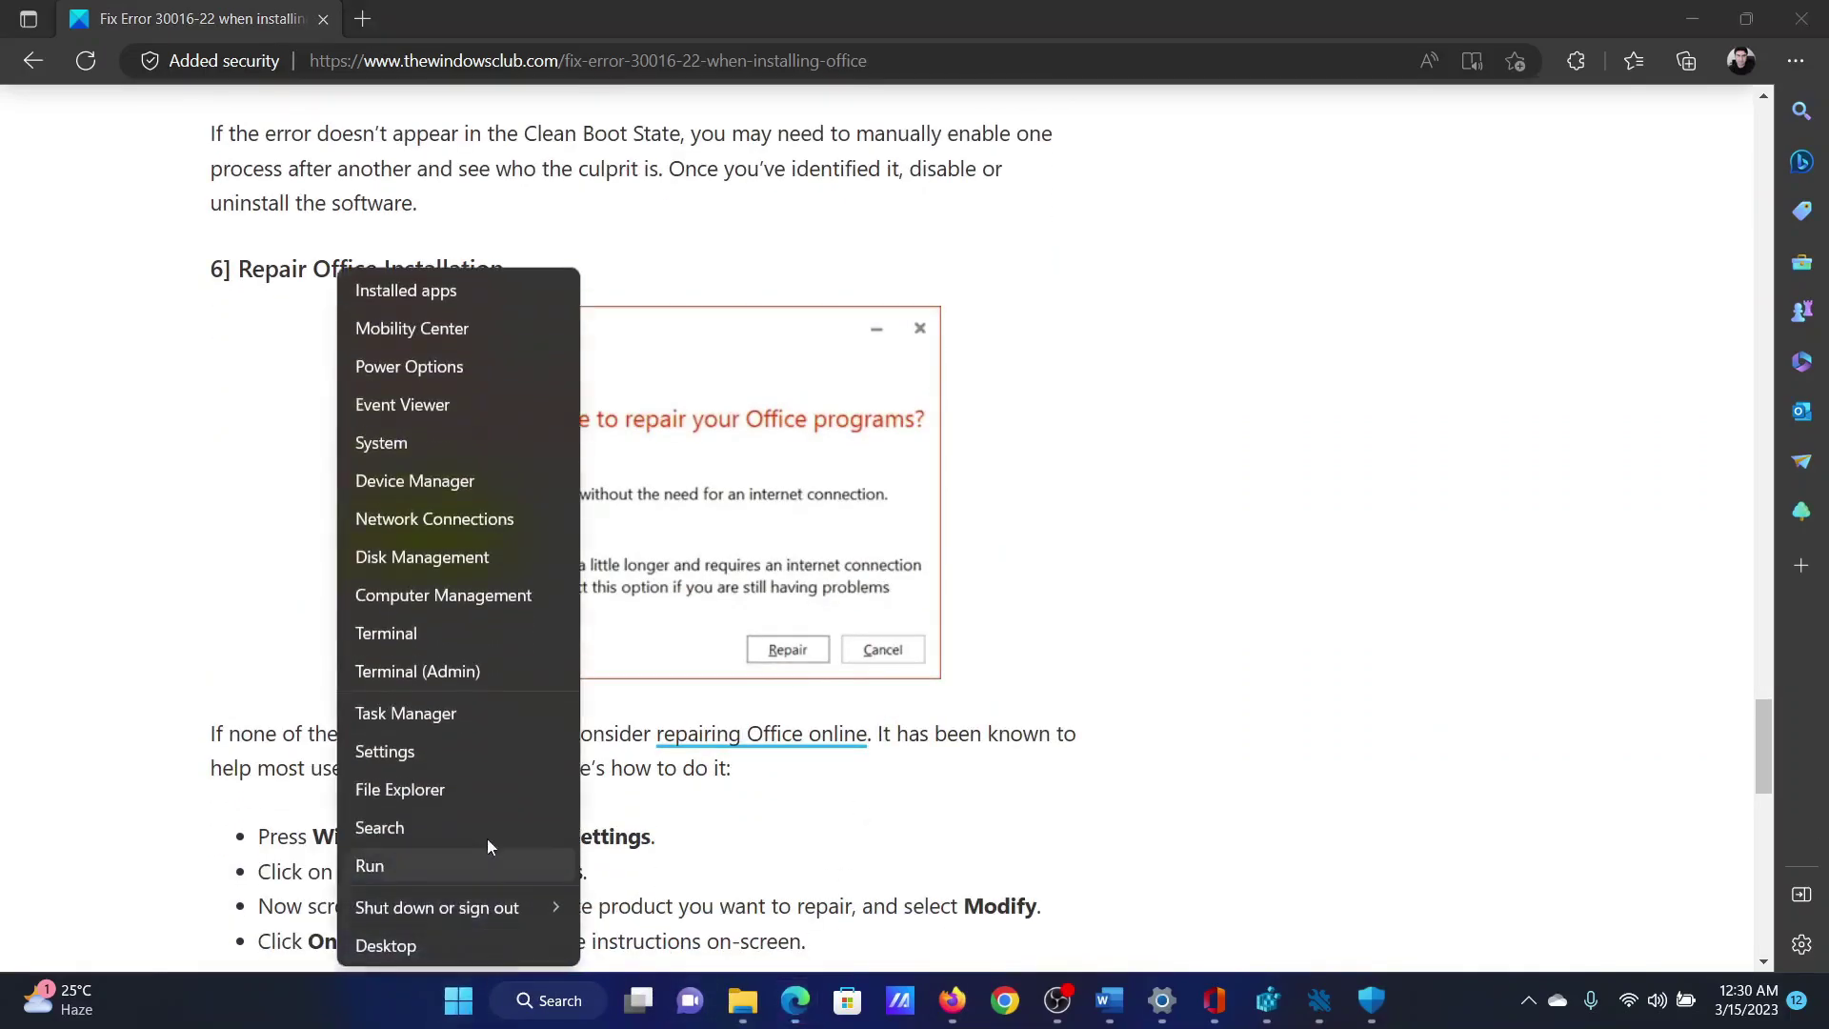
pyautogui.click(493, 750)
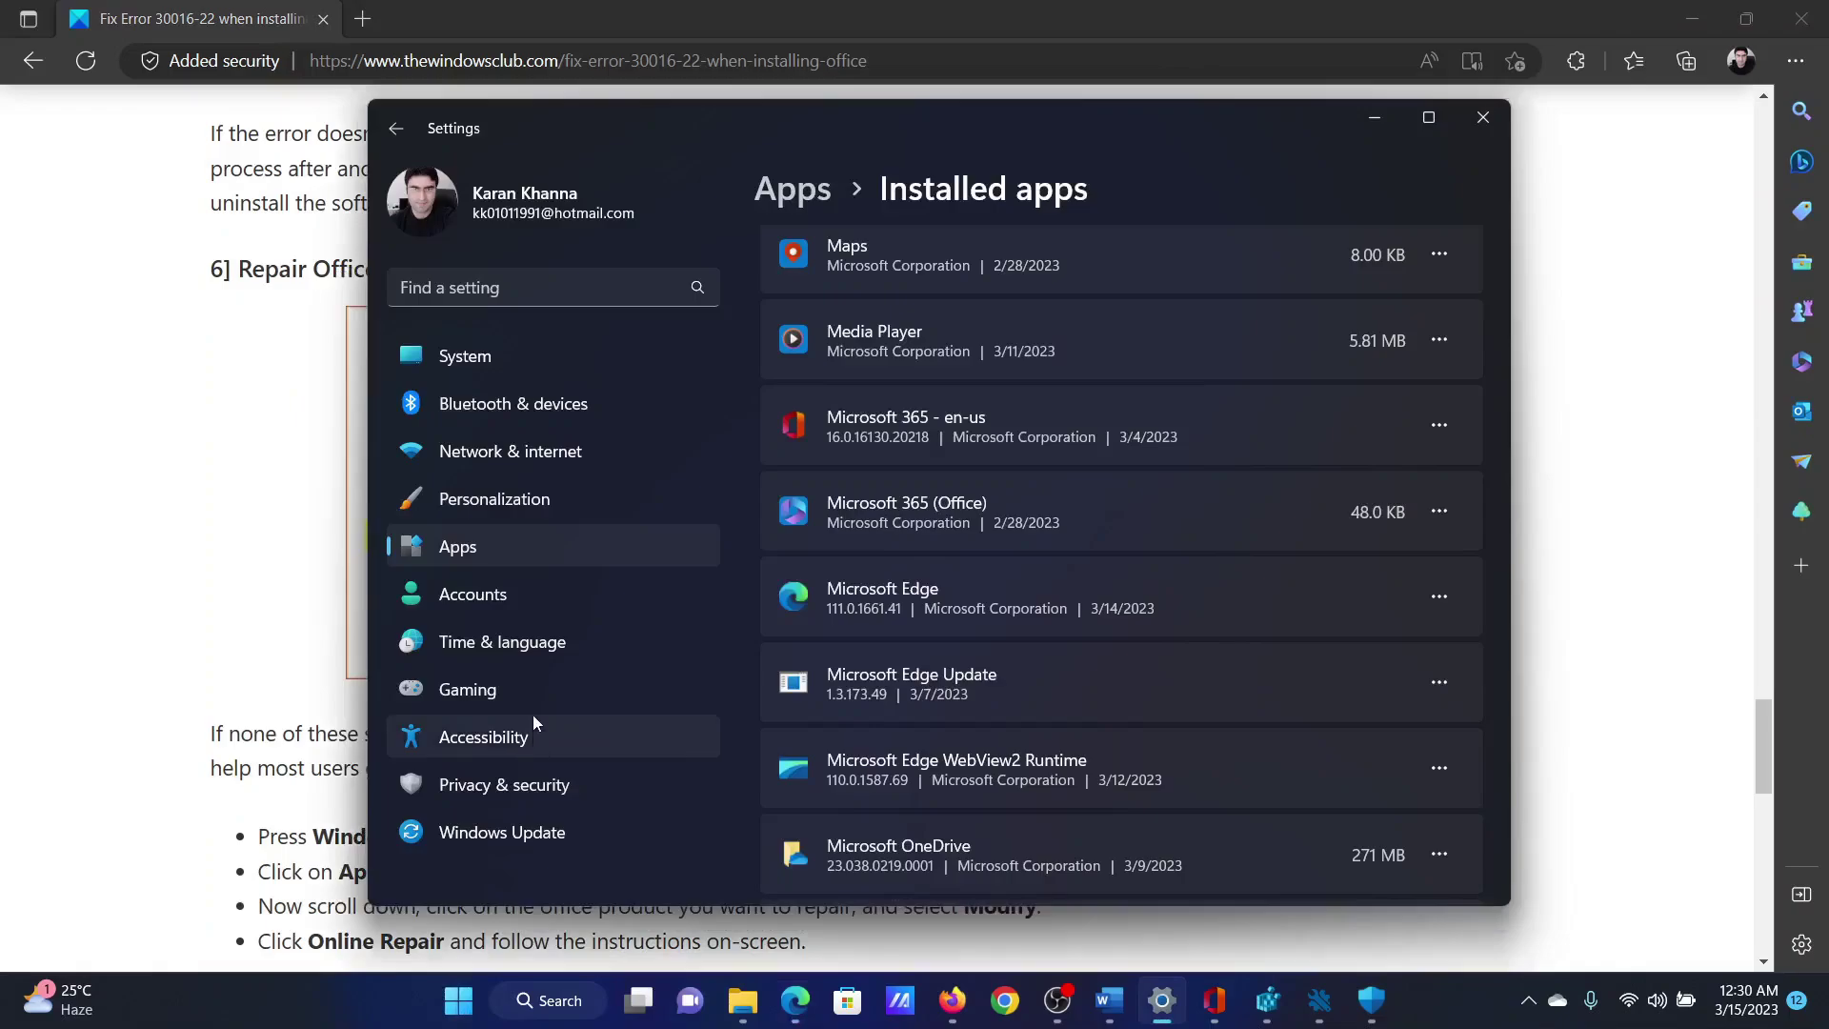
pyautogui.click(493, 547)
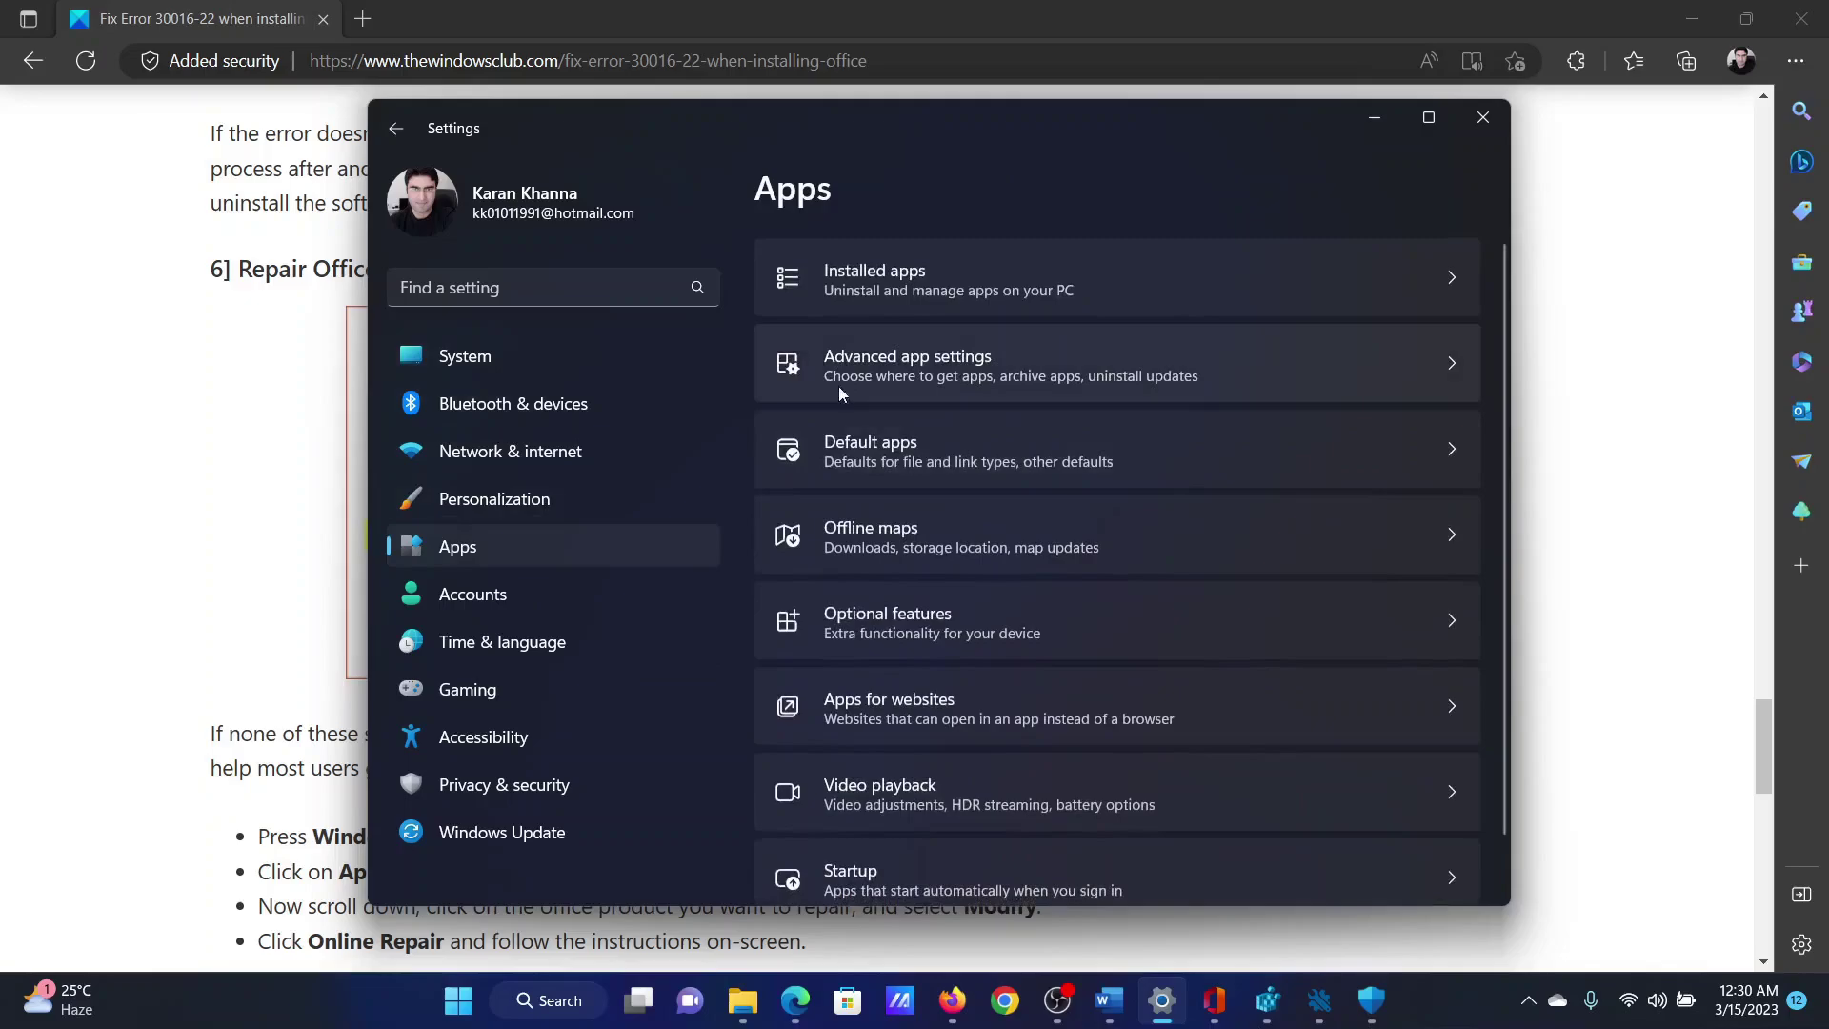
pyautogui.click(893, 277)
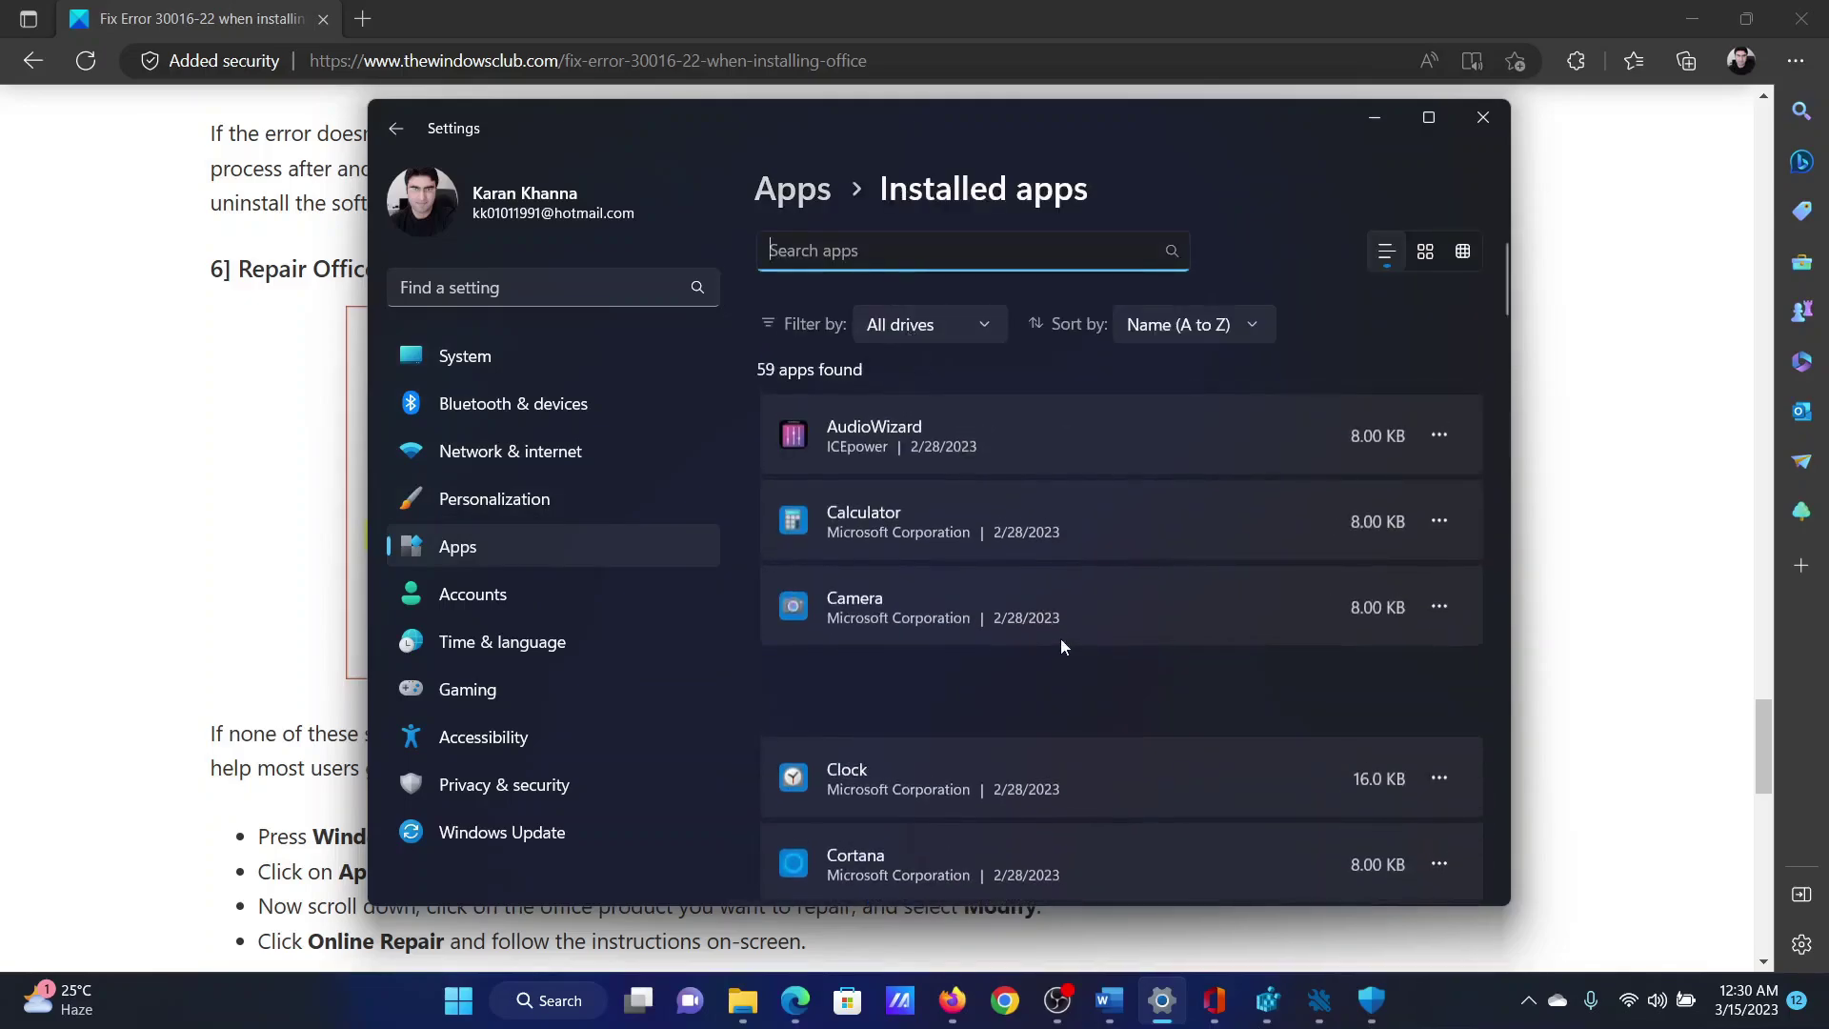
pyautogui.scroll(-4, 1062, 642)
pyautogui.scroll(-6, 1061, 642)
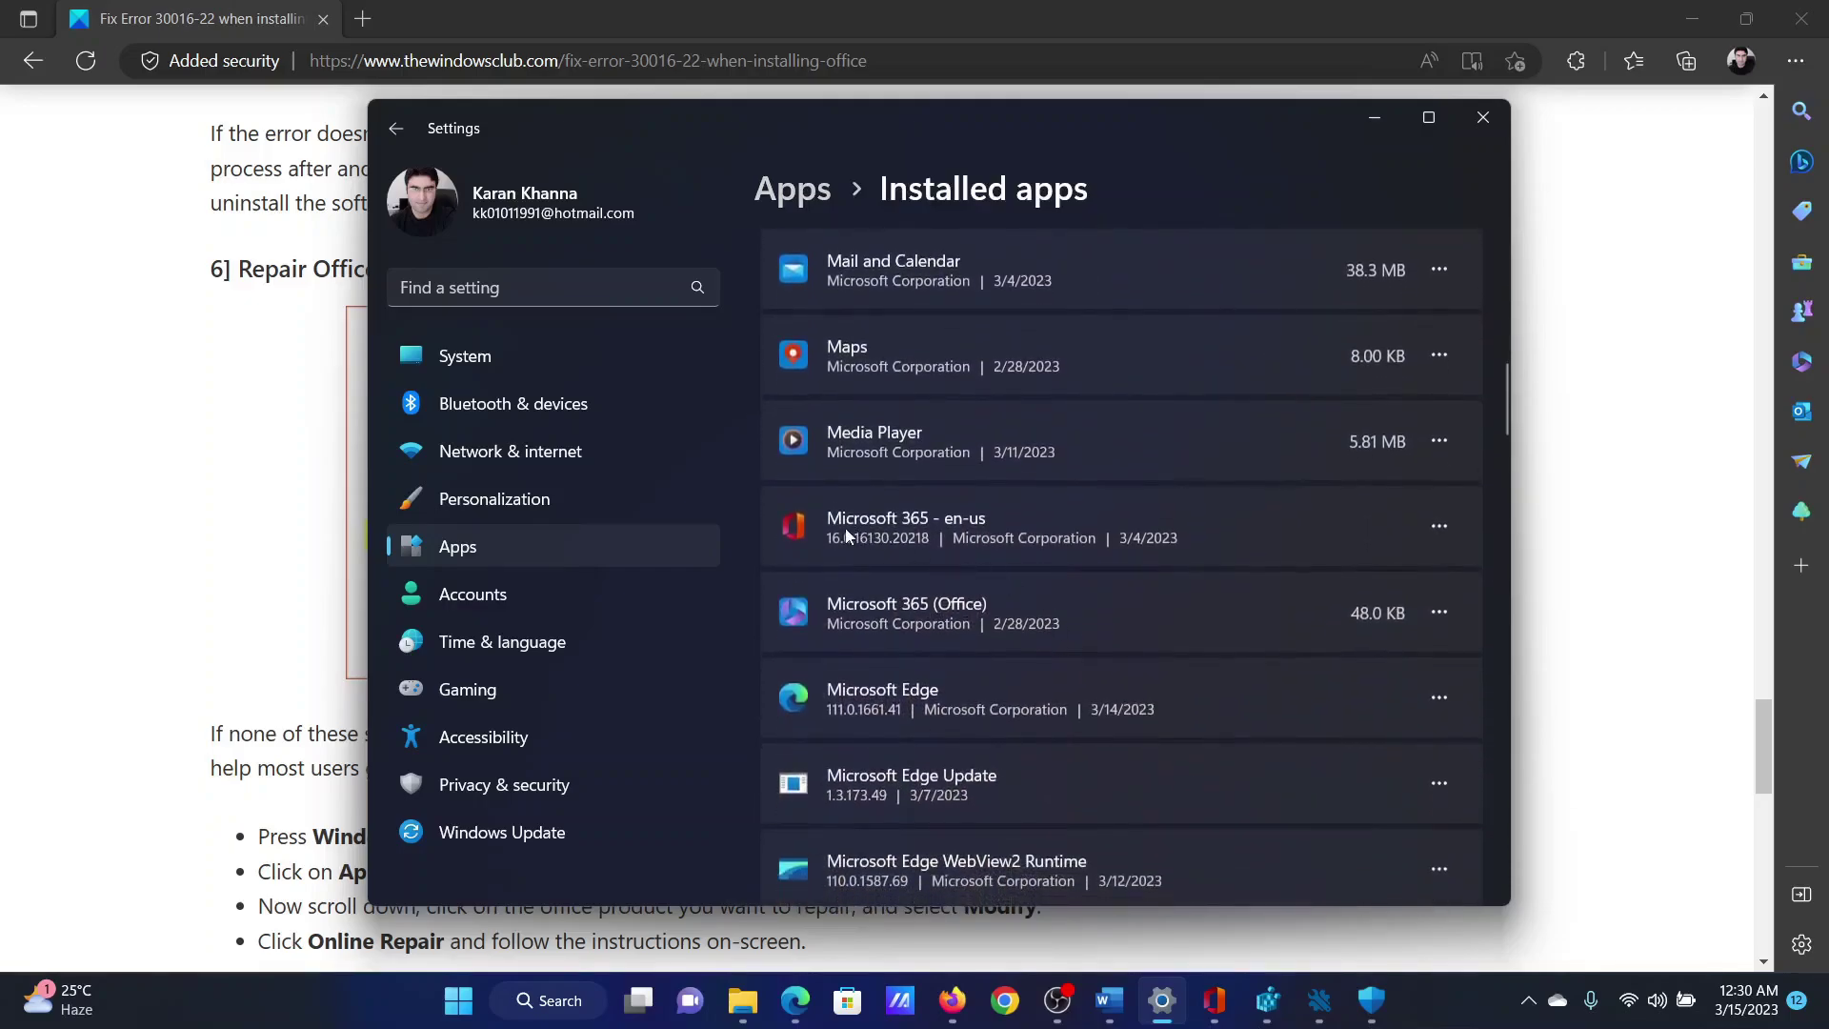
pyautogui.click(1455, 528)
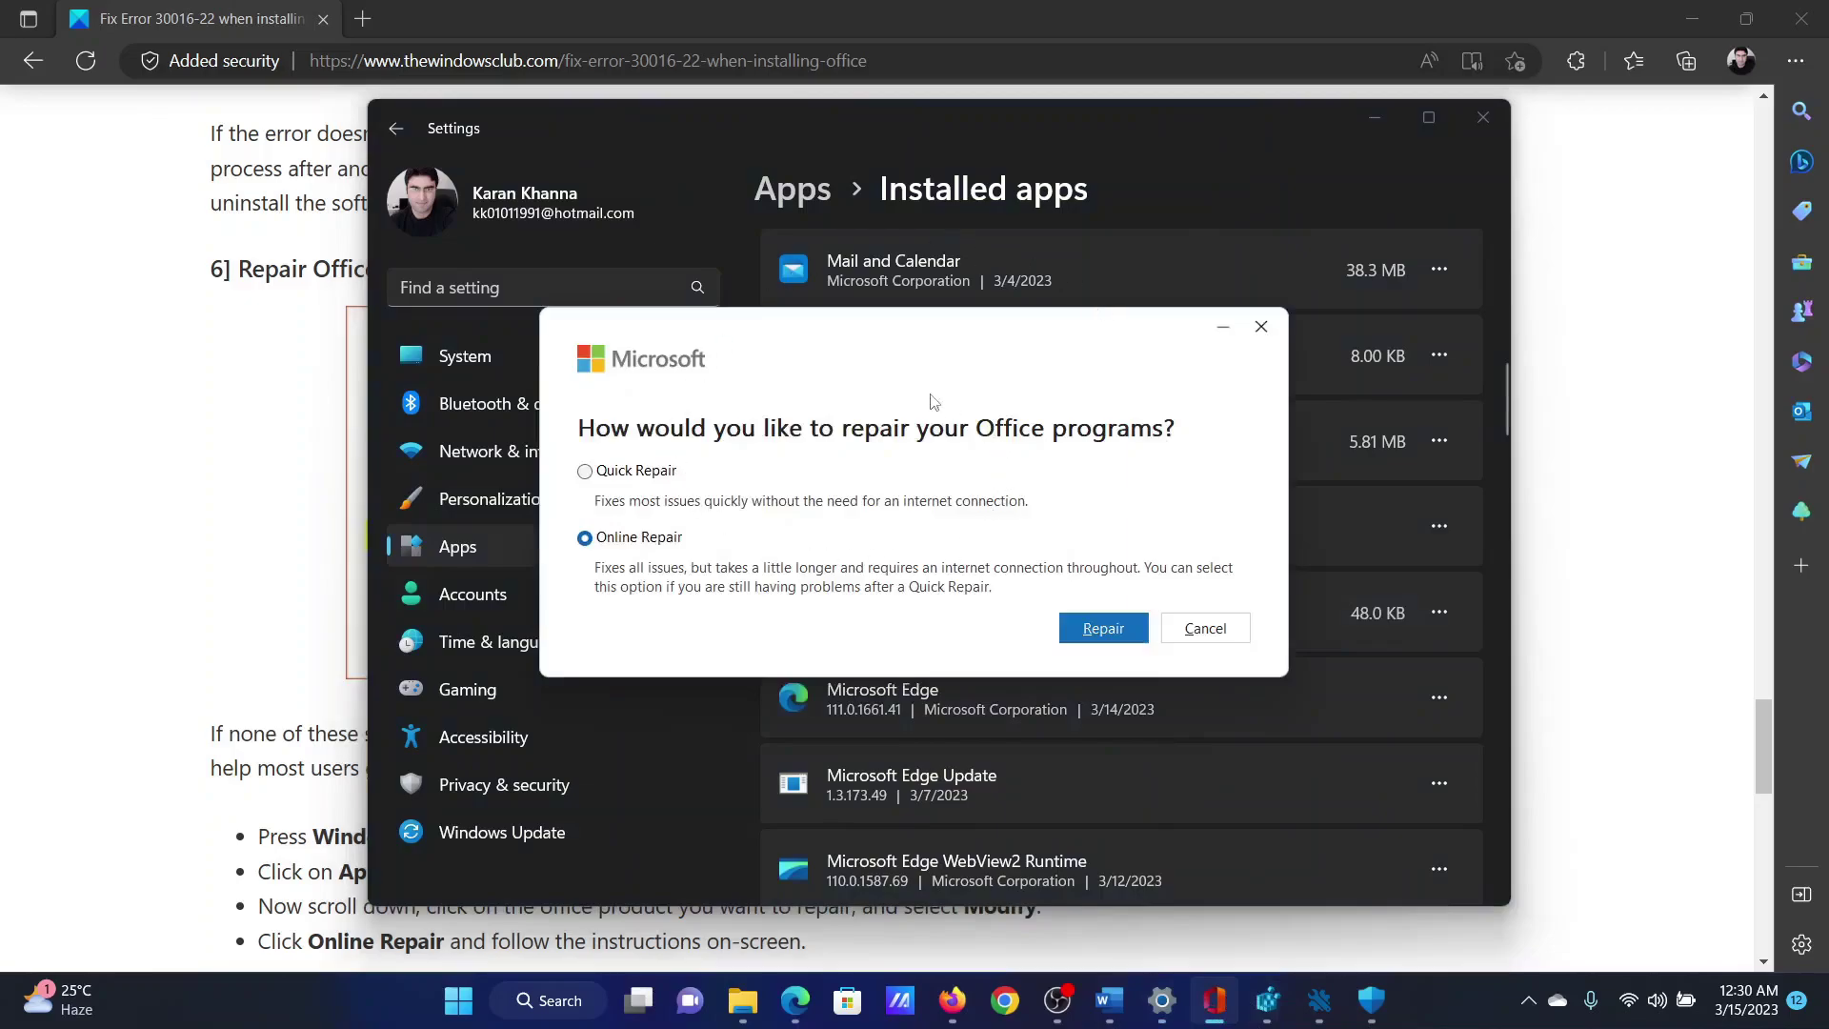
pyautogui.click(1100, 629)
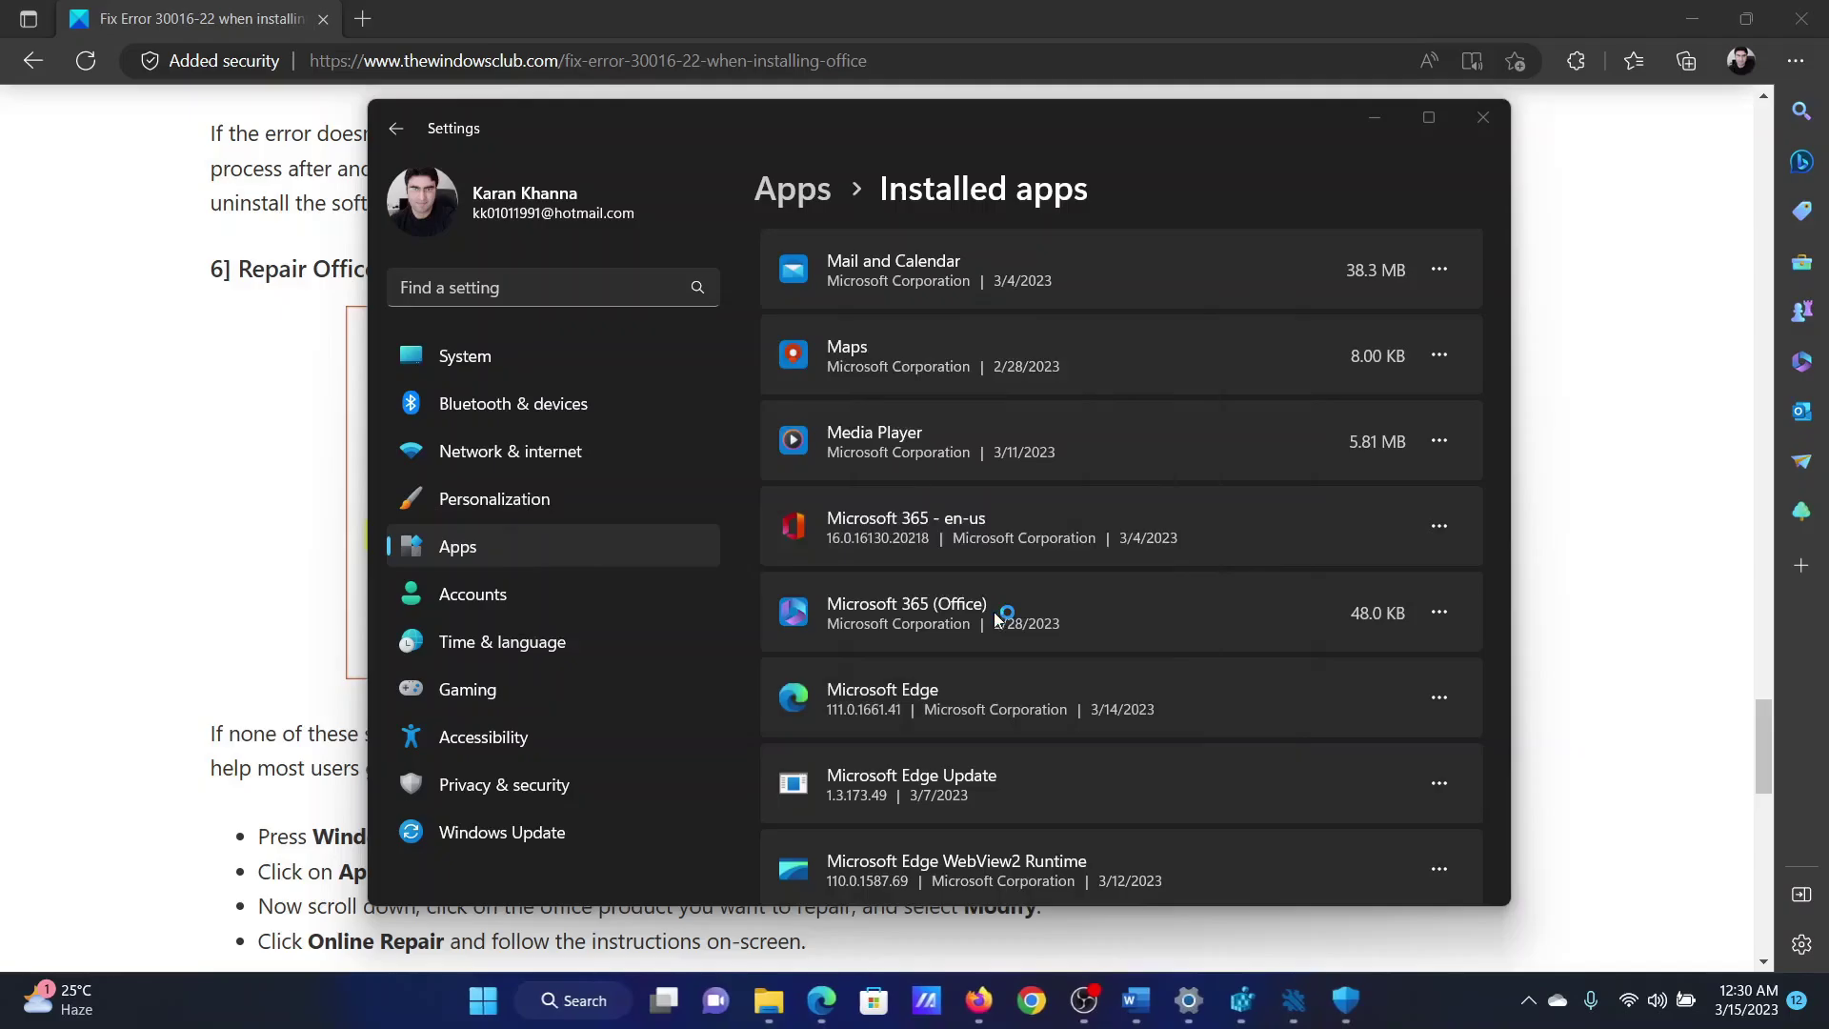
pyautogui.click(1562, 514)
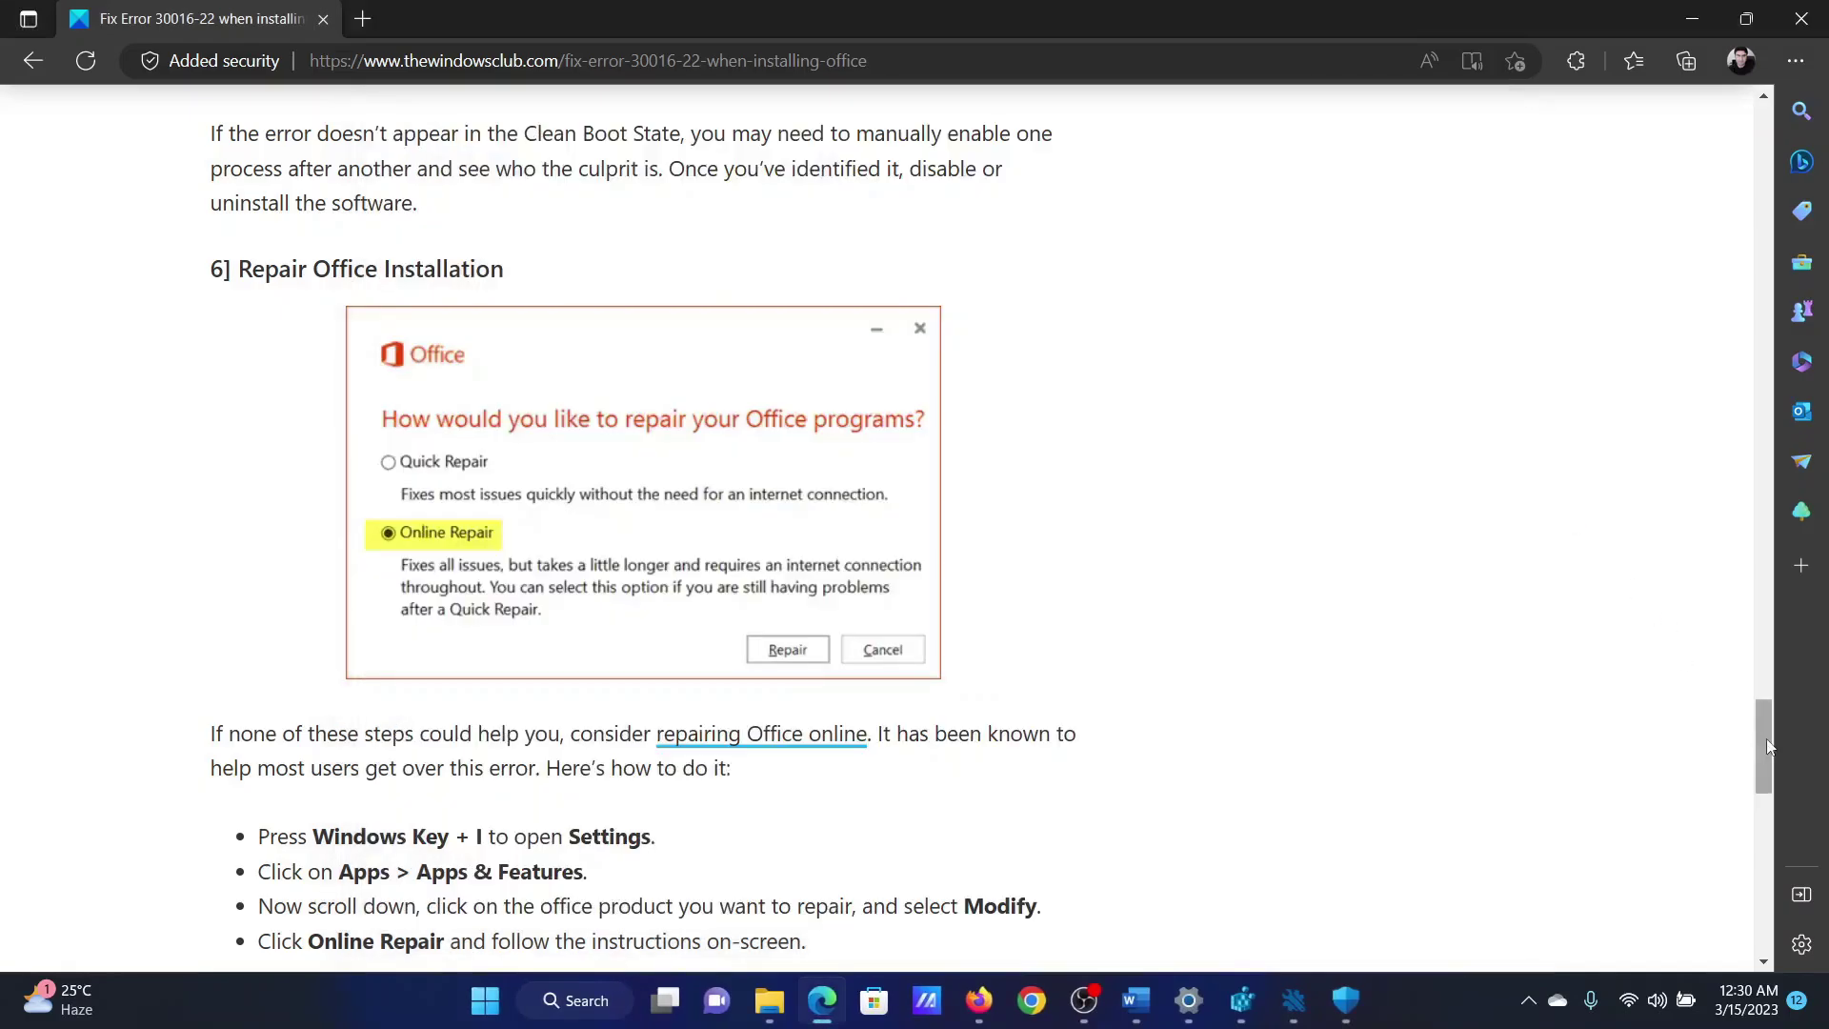
# Step: Return to the top of the Fix Error 30016-22 article
pyautogui.moveTo(1768, 746); pyautogui.dragTo(1769, 148)
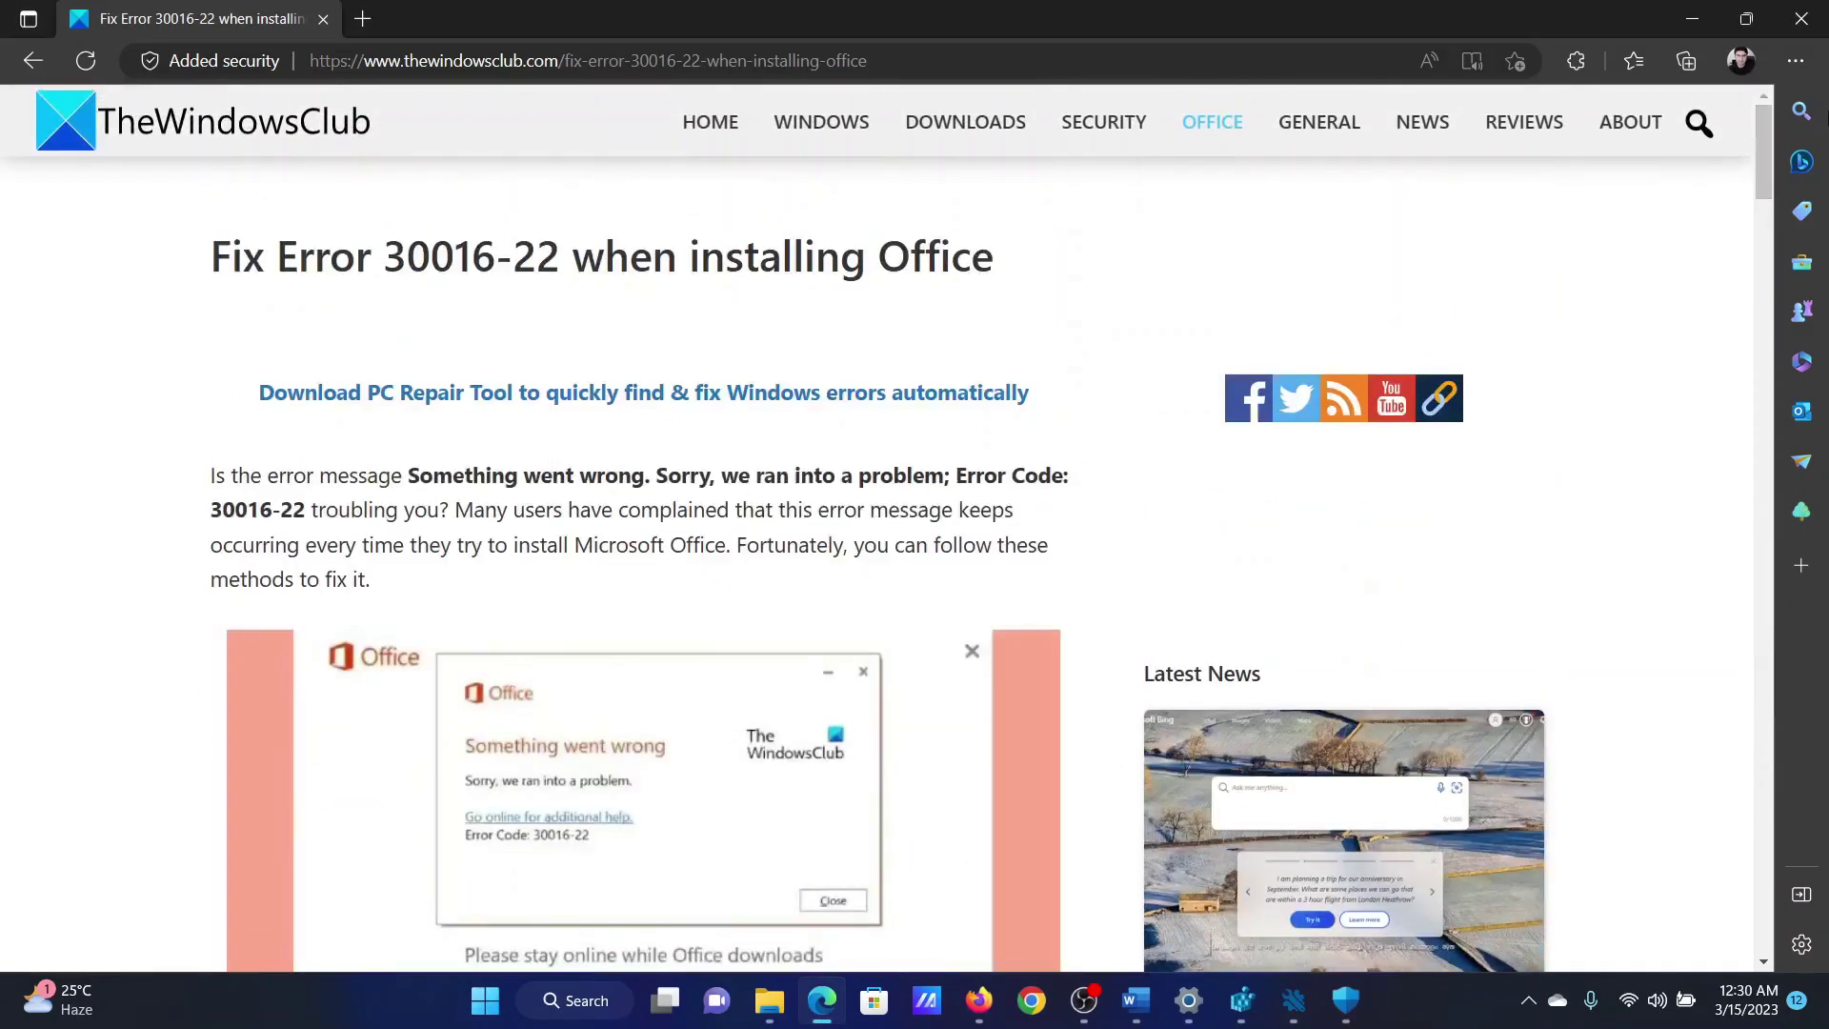